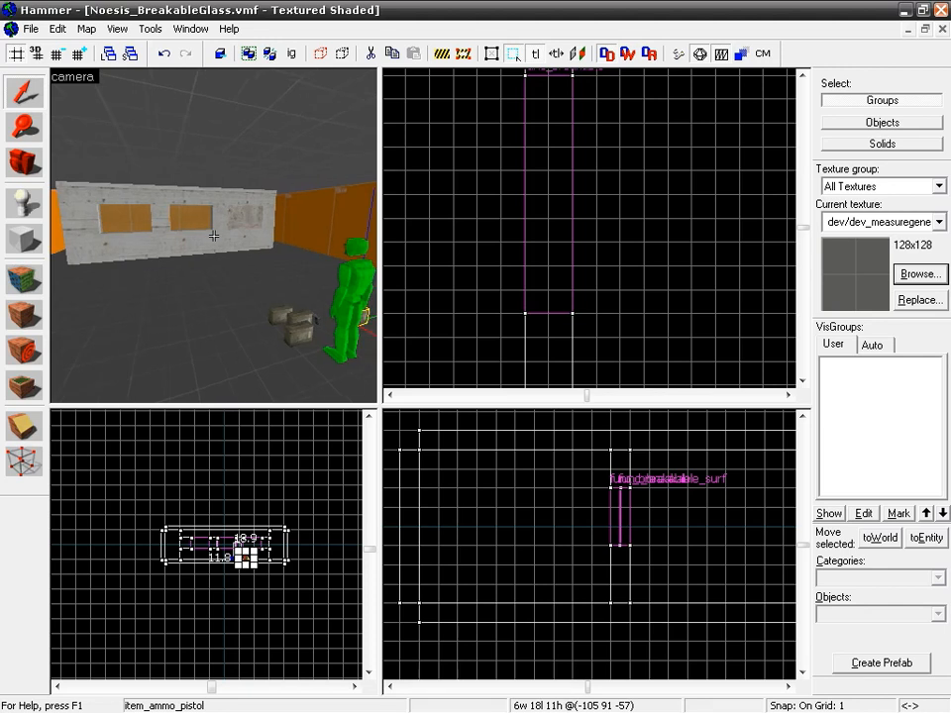
Step: Ungroup the room into its separate solids and delete the ceiling solid
click(127, 150)
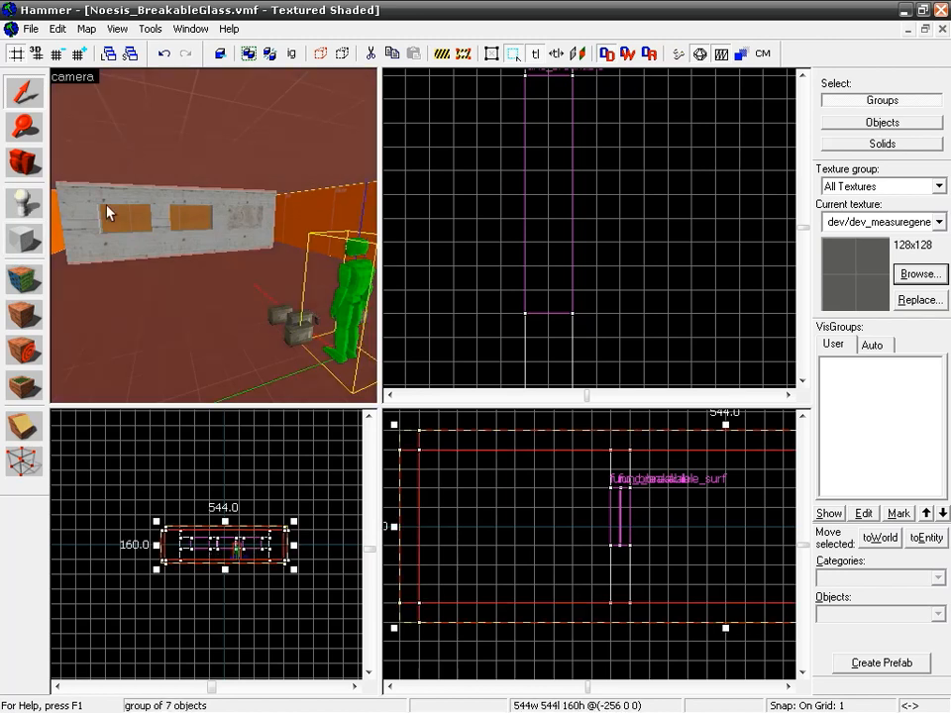
click(251, 56)
click(173, 278)
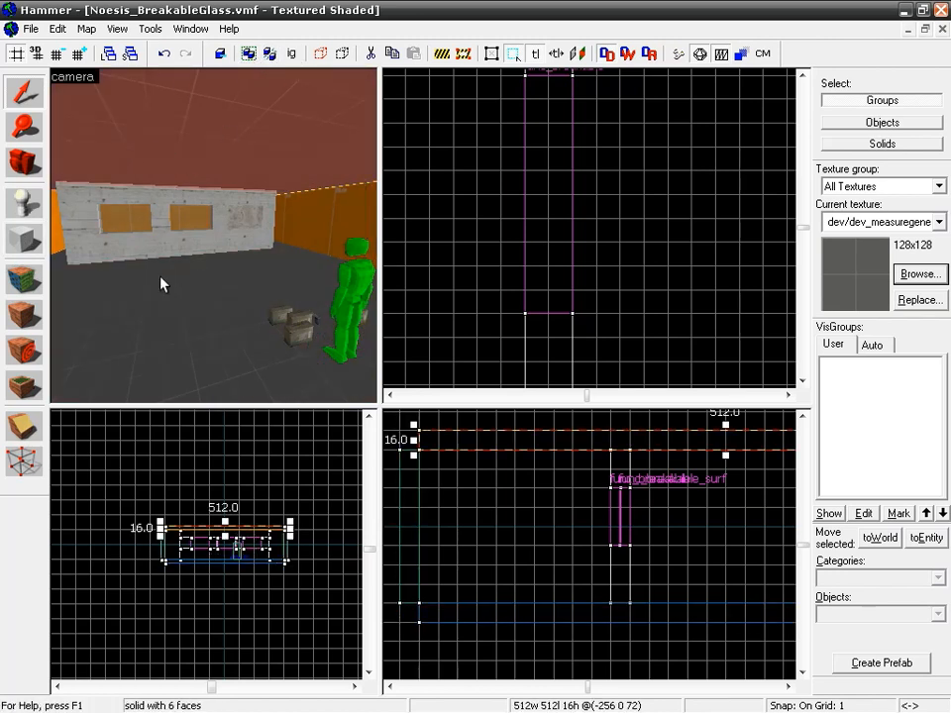
key(Delete)
Step: Draw a block outline about 797 units wide and 744 units long around the whole room in the top view
key(z)
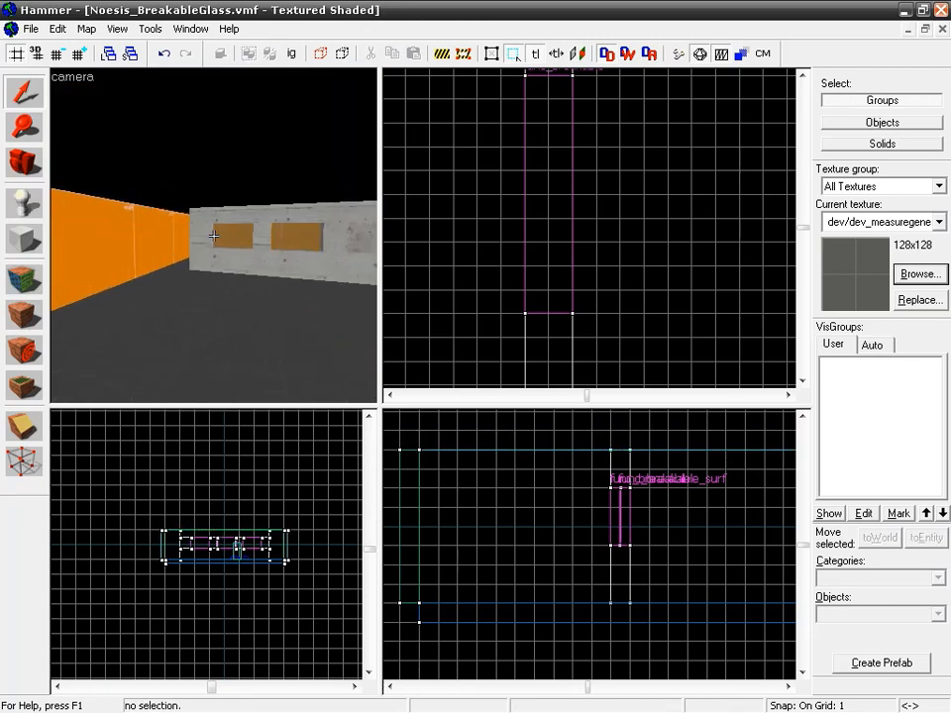
key(s)
key(s)
key(z)
click(24, 238)
scroll(540, 213, down, 8)
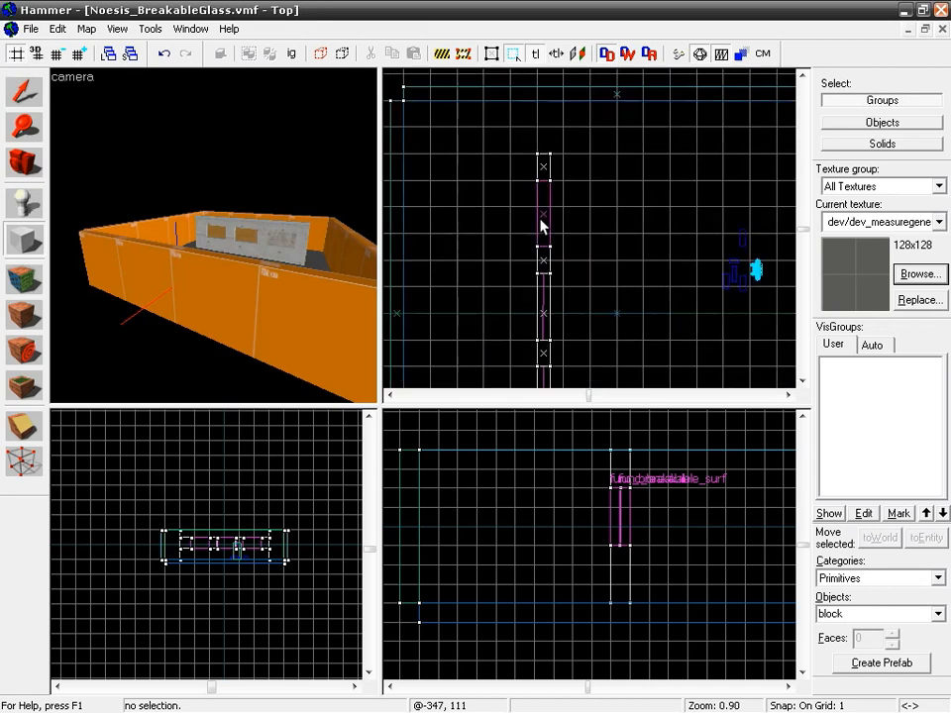
scroll(589, 231, down, 4)
drag(470, 106, 738, 364)
scroll(648, 510, down, 4)
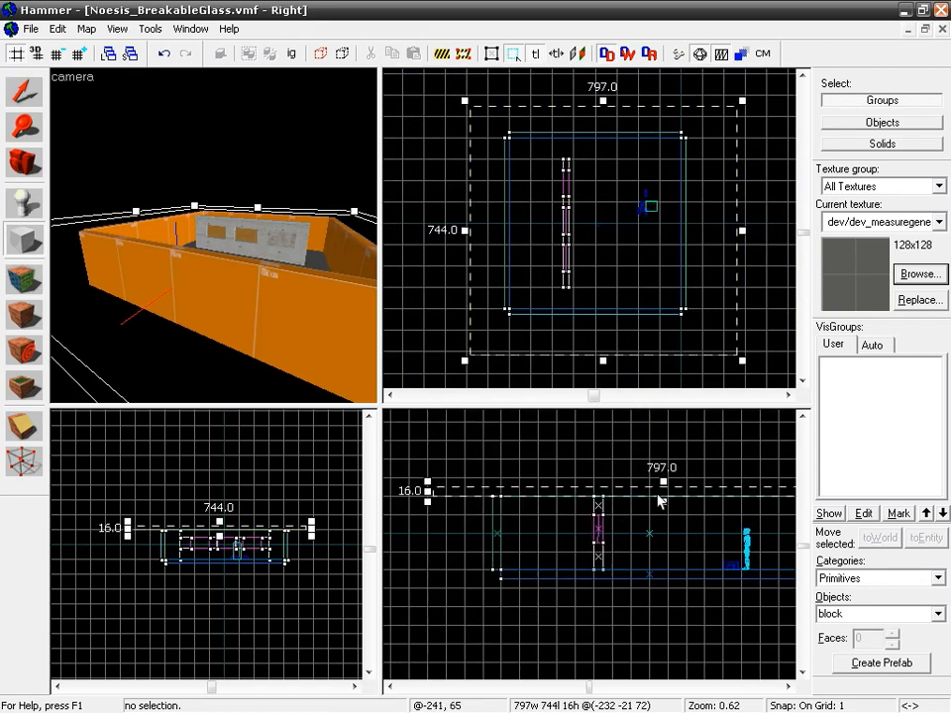
Step: Enlarge the block outline on all sides of the room to about 1270 units wide, 1056 long and 1196 high
drag(662, 502, 666, 419)
scroll(644, 535, down, 3)
drag(654, 465, 649, 393)
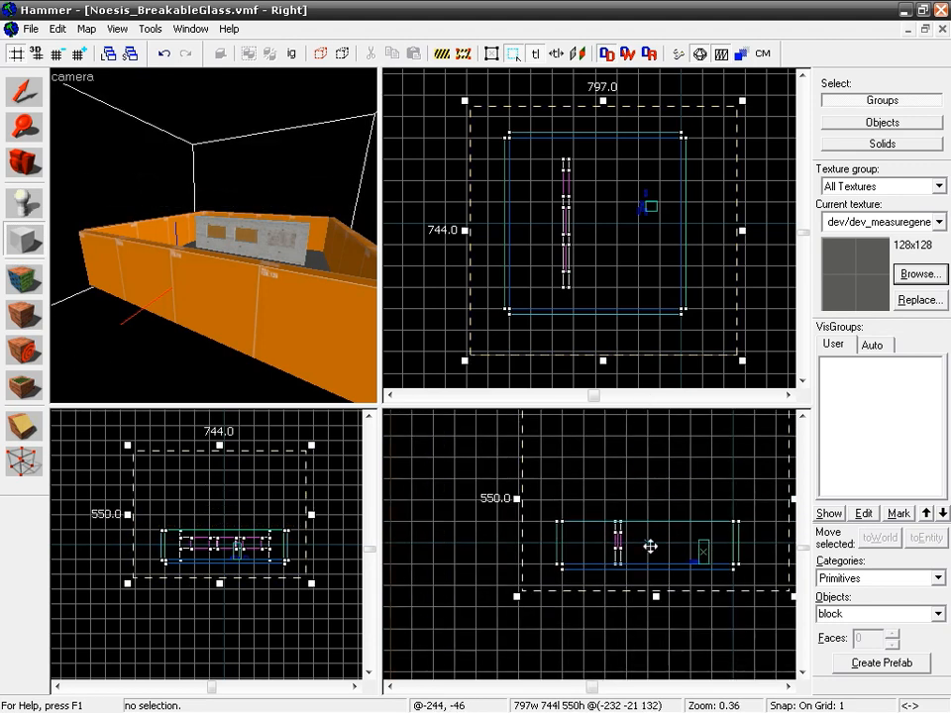
drag(658, 591, 662, 659)
scroll(665, 543, down, 6)
drag(607, 585, 639, 542)
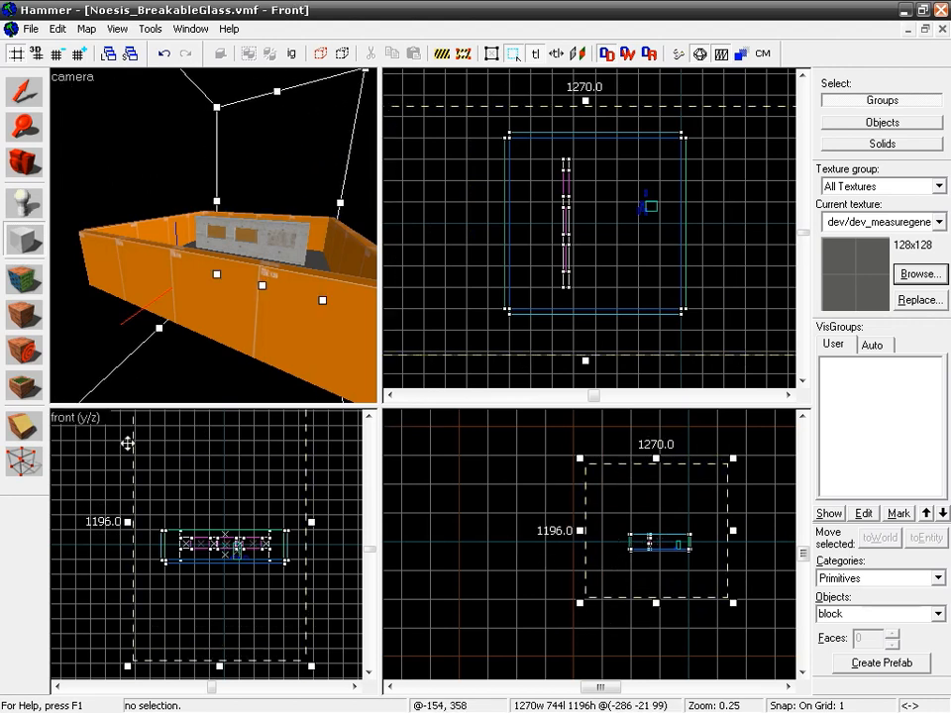
drag(309, 523, 366, 523)
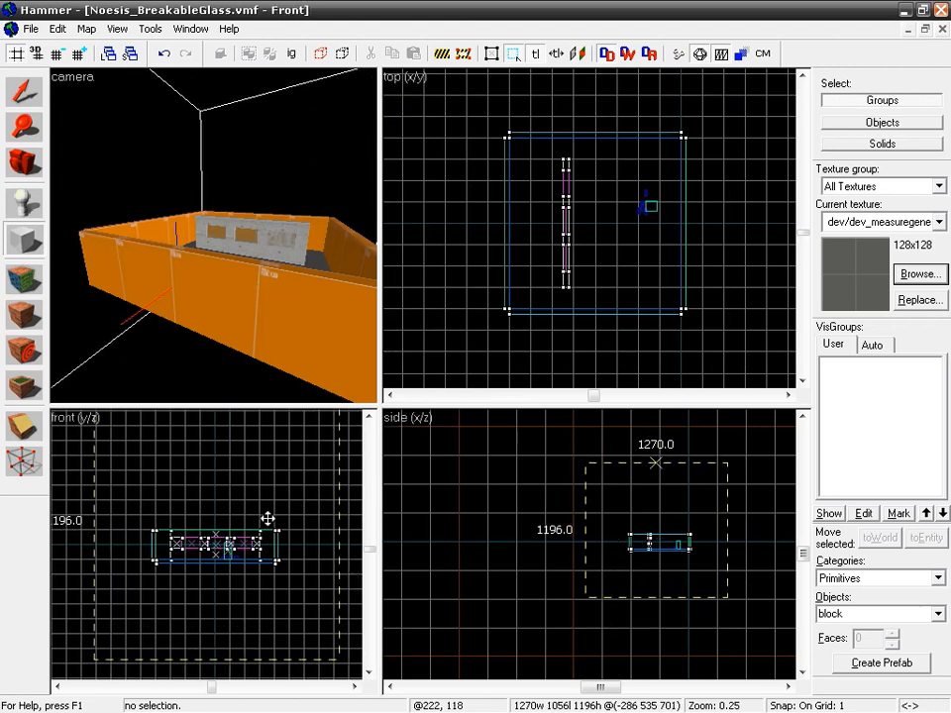
Step: Create the surrounding block with the tools/toolsskybox texture and hollow it with walls 32 units thick
click(918, 275)
text(tools)
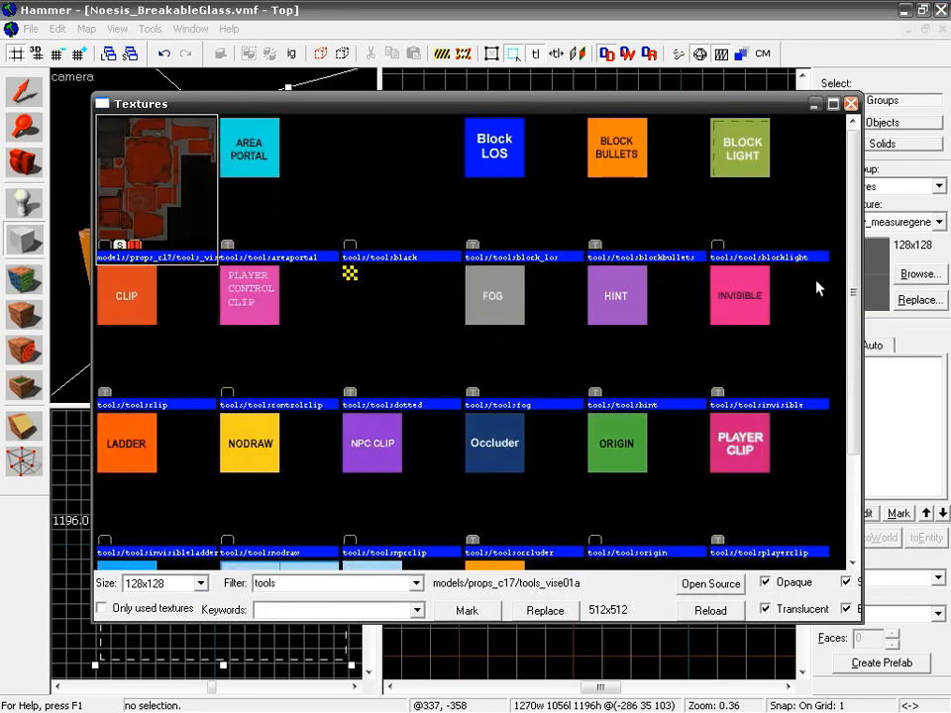
scroll(495, 346, down, 2)
click(248, 502)
double_click(248, 502)
key(Return)
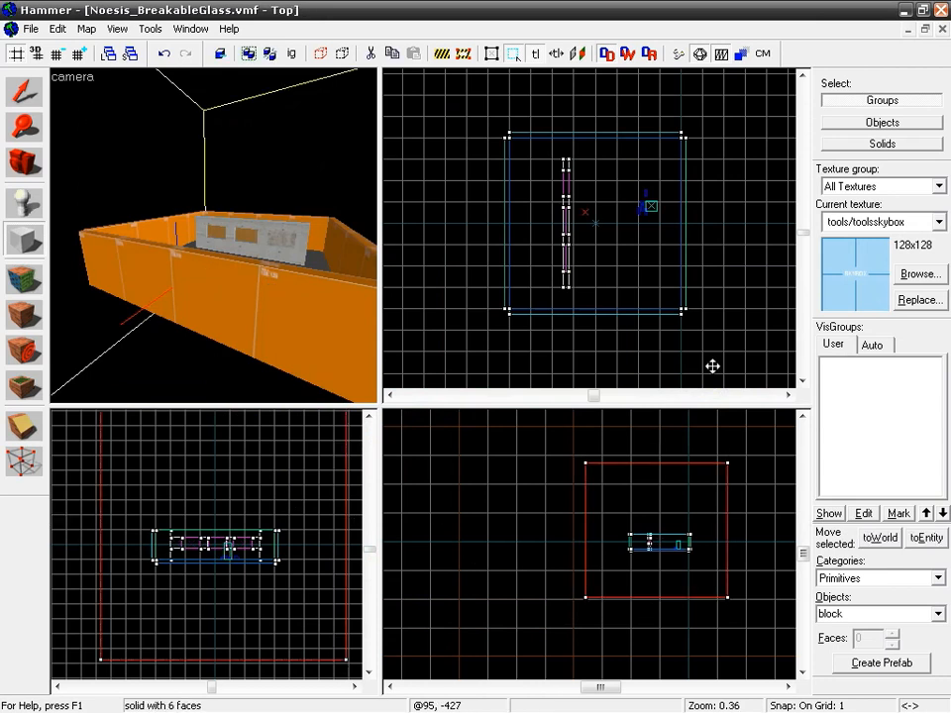
key(ctrl+h)
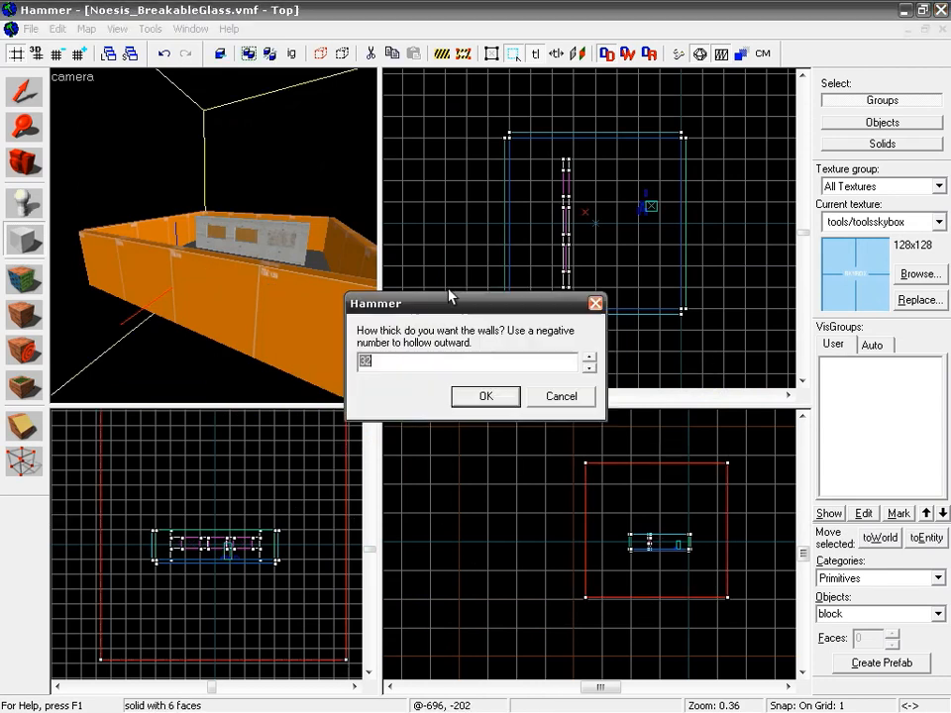
click(486, 395)
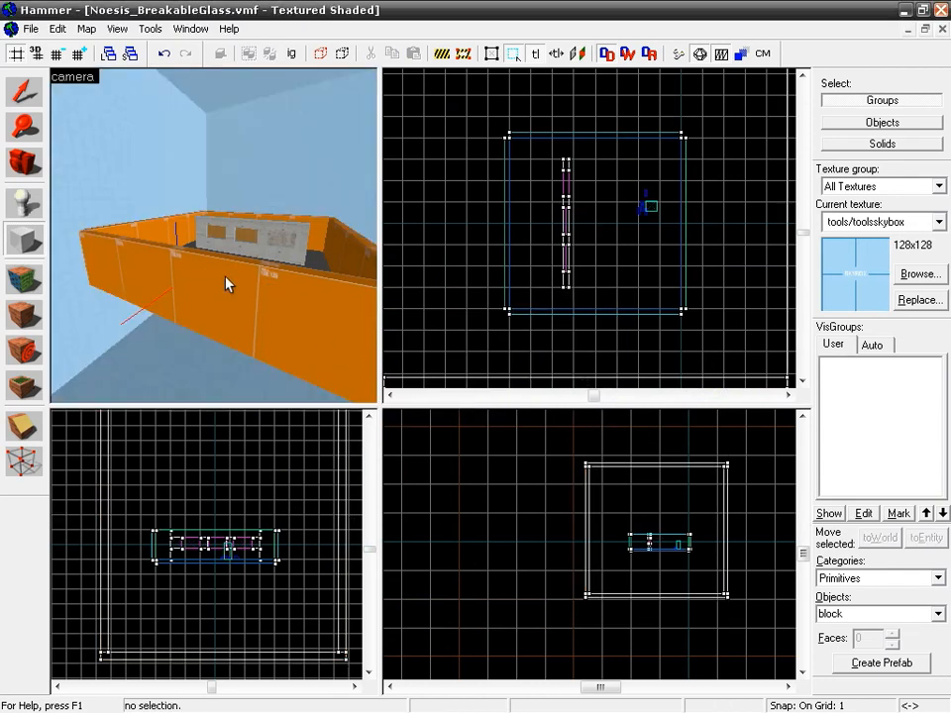
Step: Place a light_environment entity on the room's floor in front of the window wall
key(z)
key(shift+e)
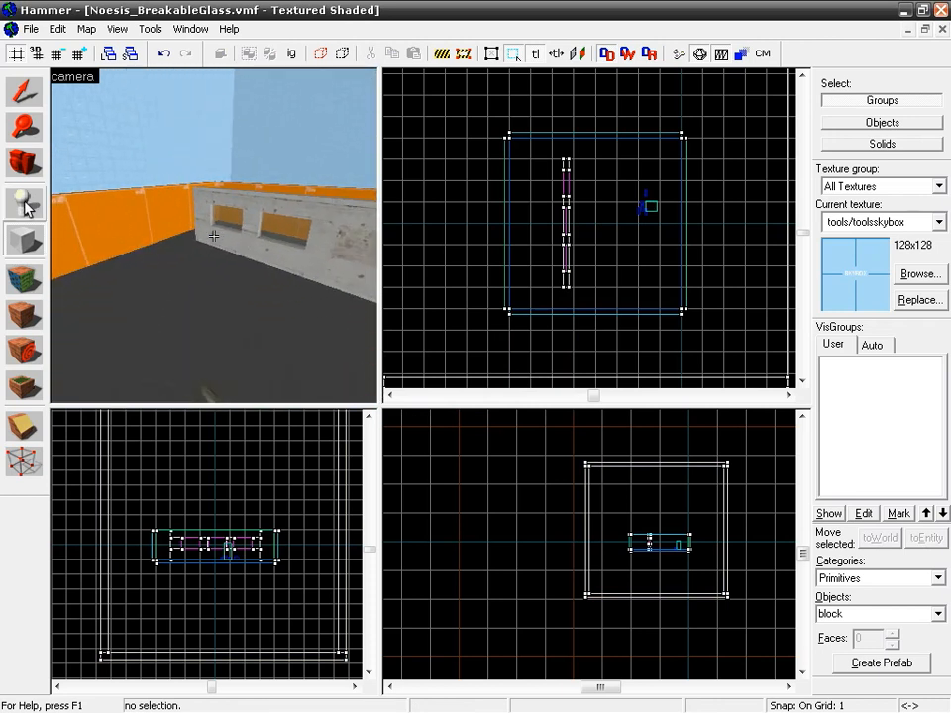
key(z)
click(862, 614)
text(light_environment)
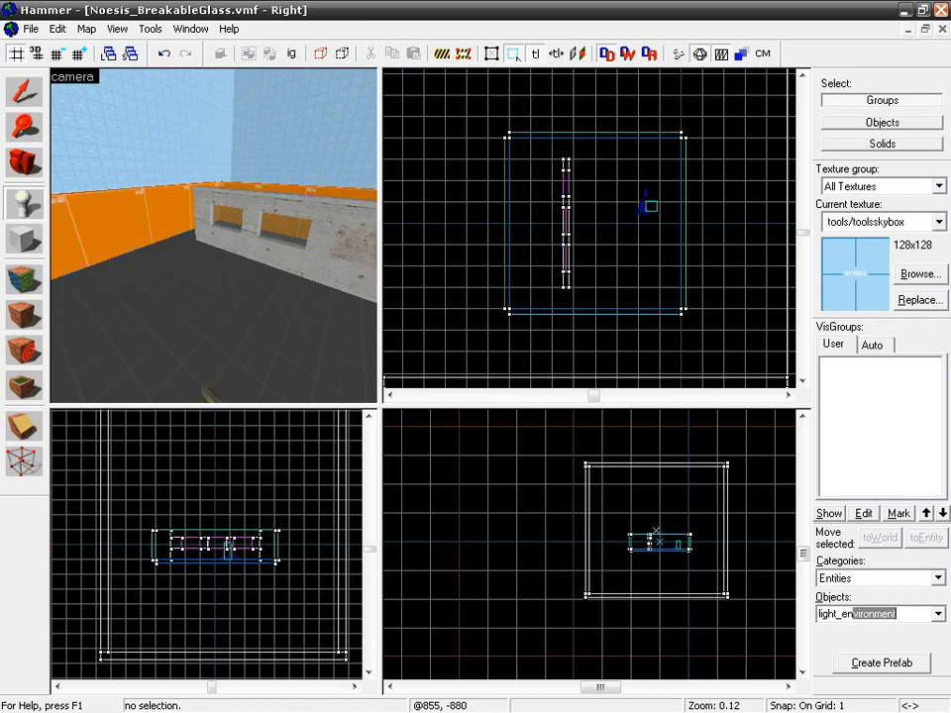
click(234, 312)
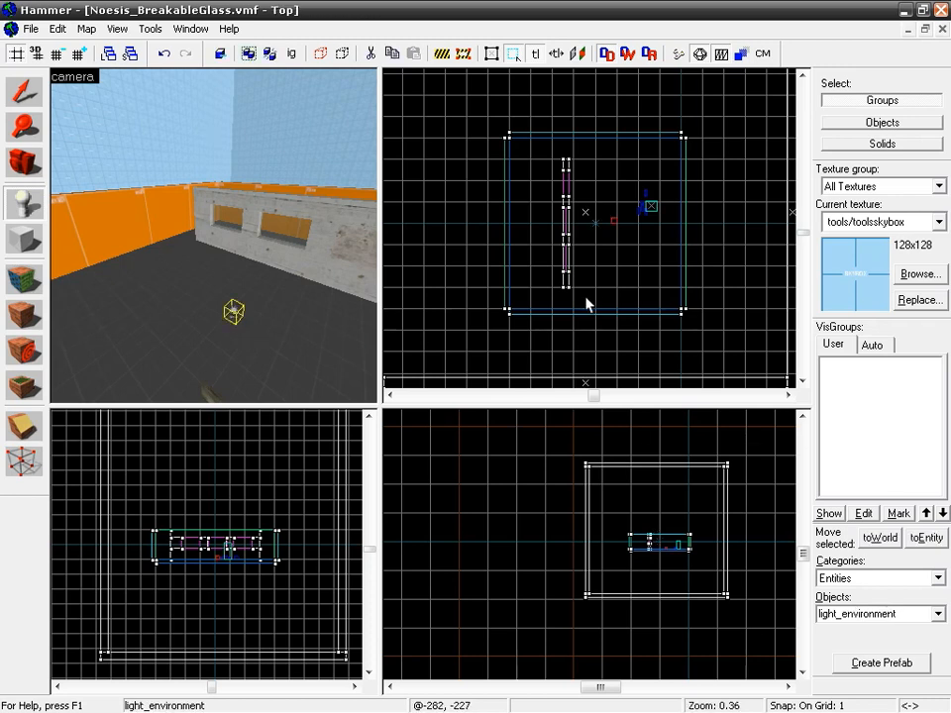
Step: Move the light_environment entity up above the room's walls, to about -219 8 103
click(17, 79)
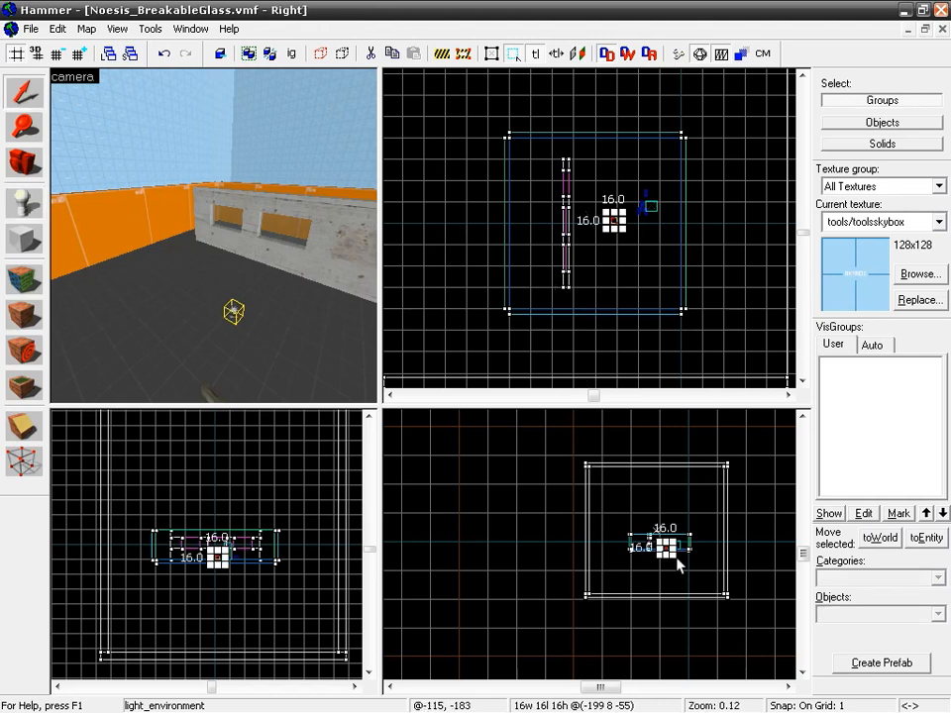
scroll(664, 546, up, 10)
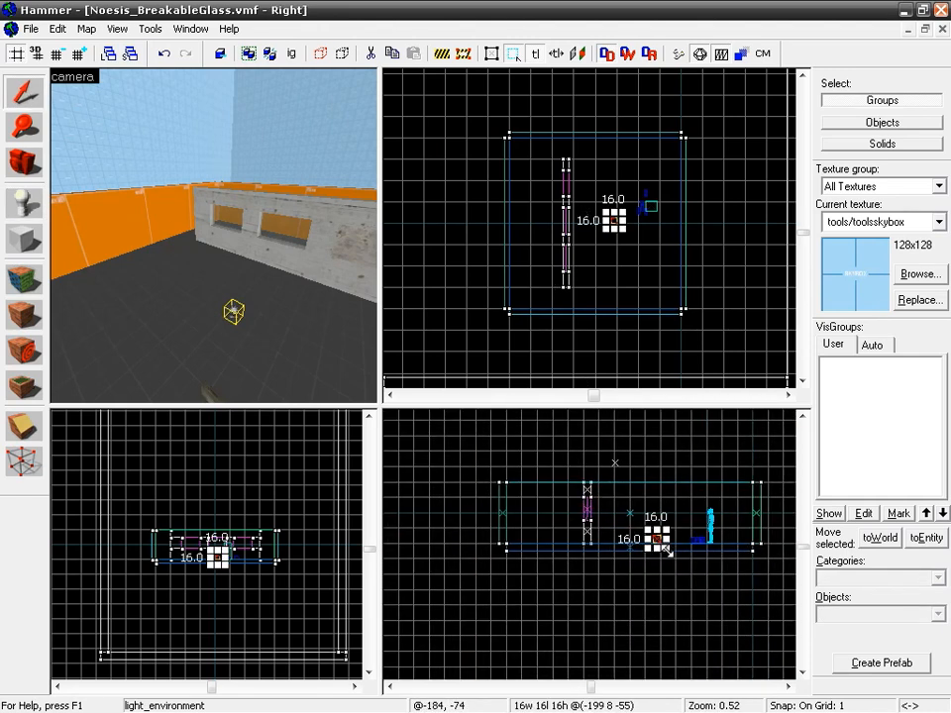
drag(650, 543, 591, 444)
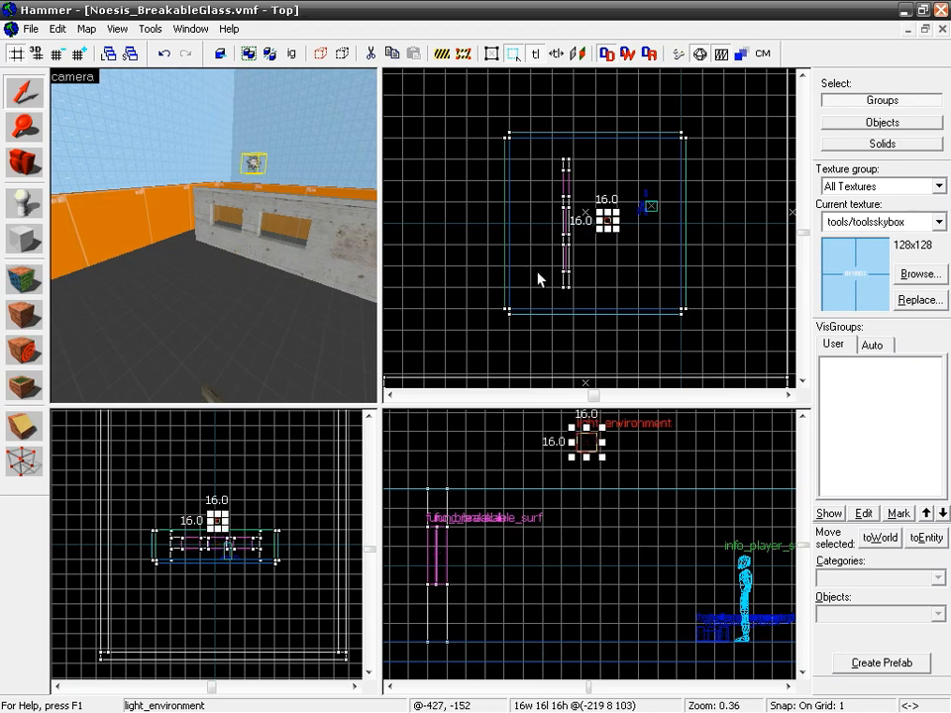
key(w)
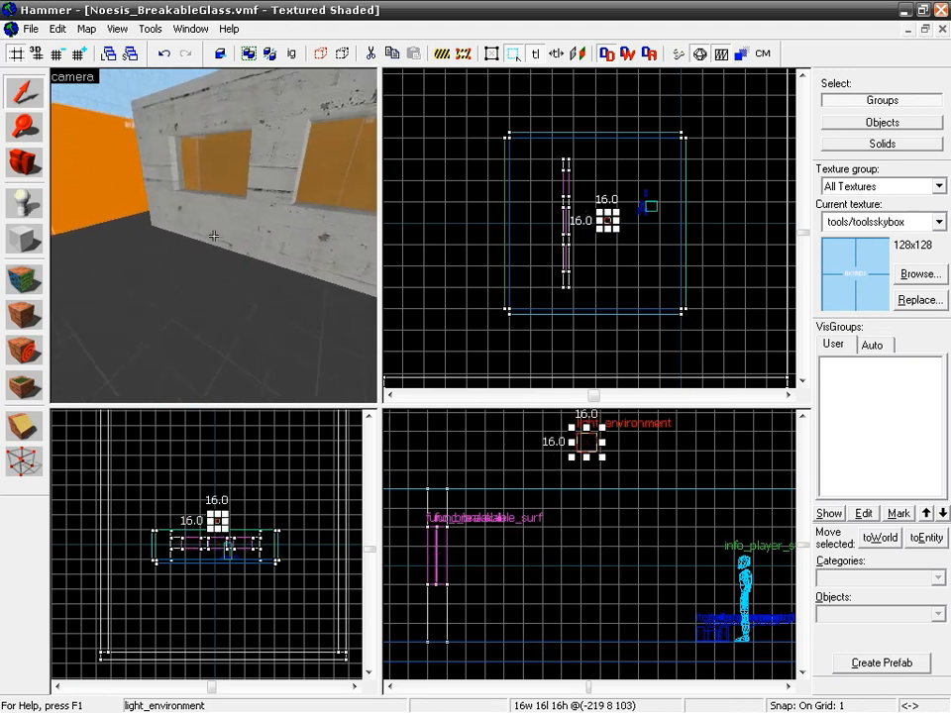
key(s)
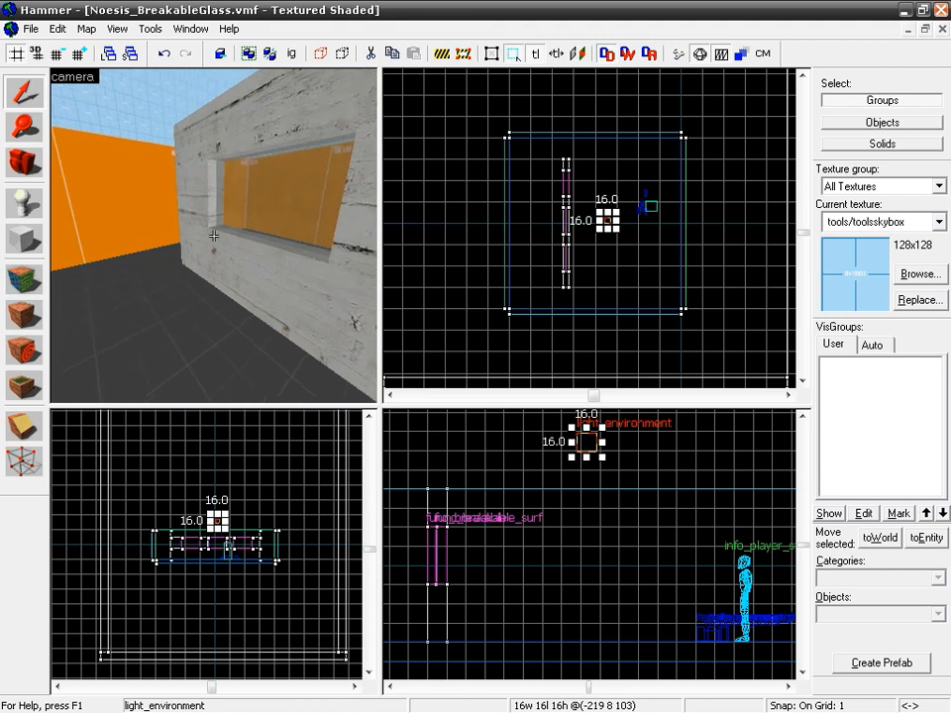
key(s)
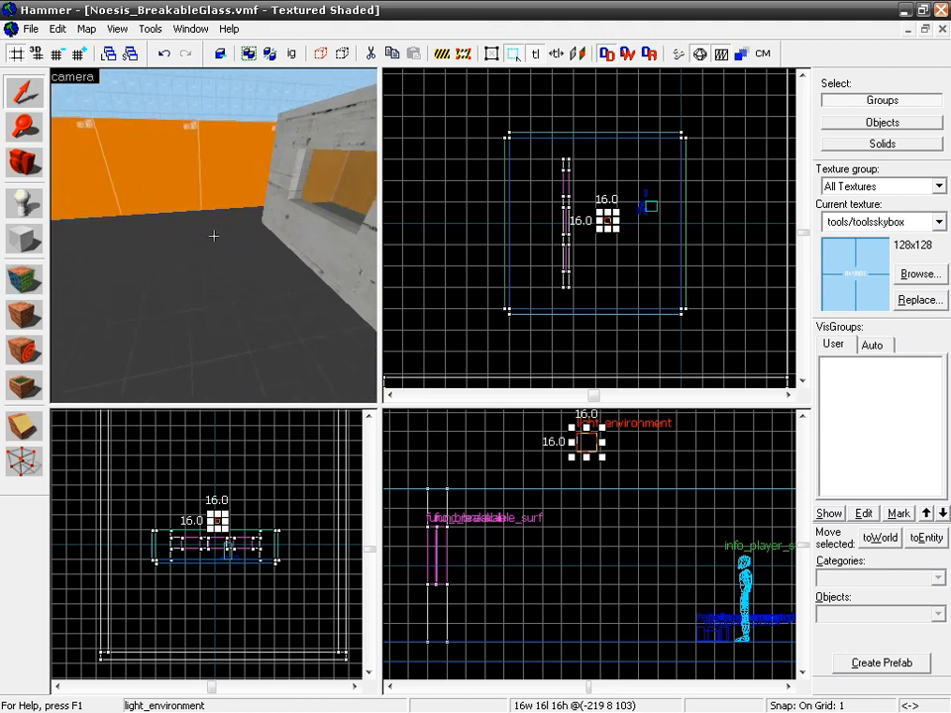
Step: Draw a block outline about 36 units wide and 202 units long in front of the window wall
click(25, 241)
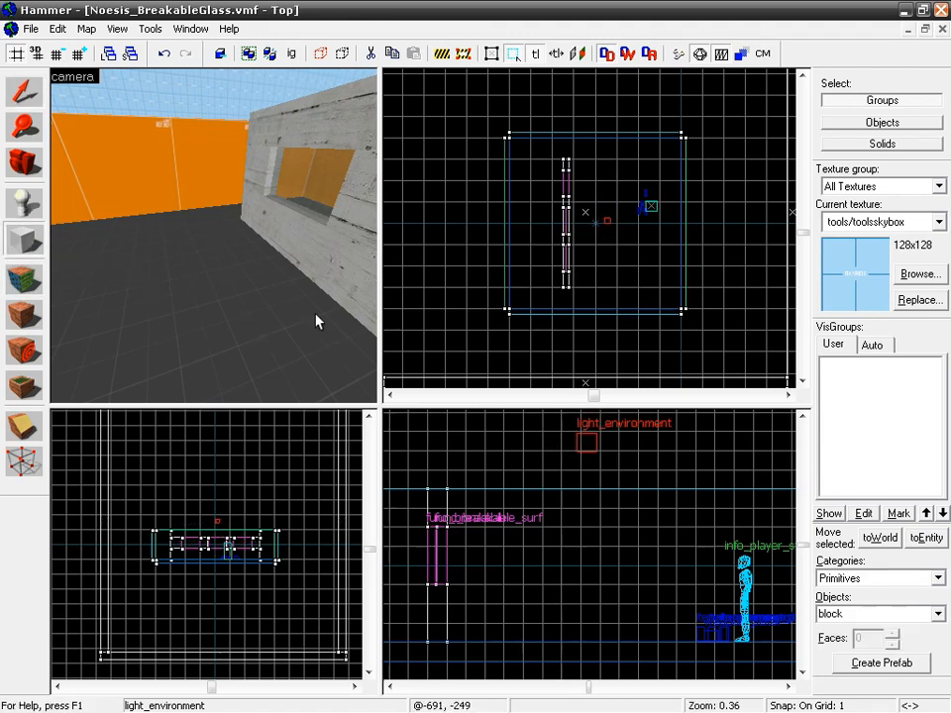
scroll(615, 256, up, 6)
middle_drag(571, 217, 578, 306)
drag(551, 118, 592, 327)
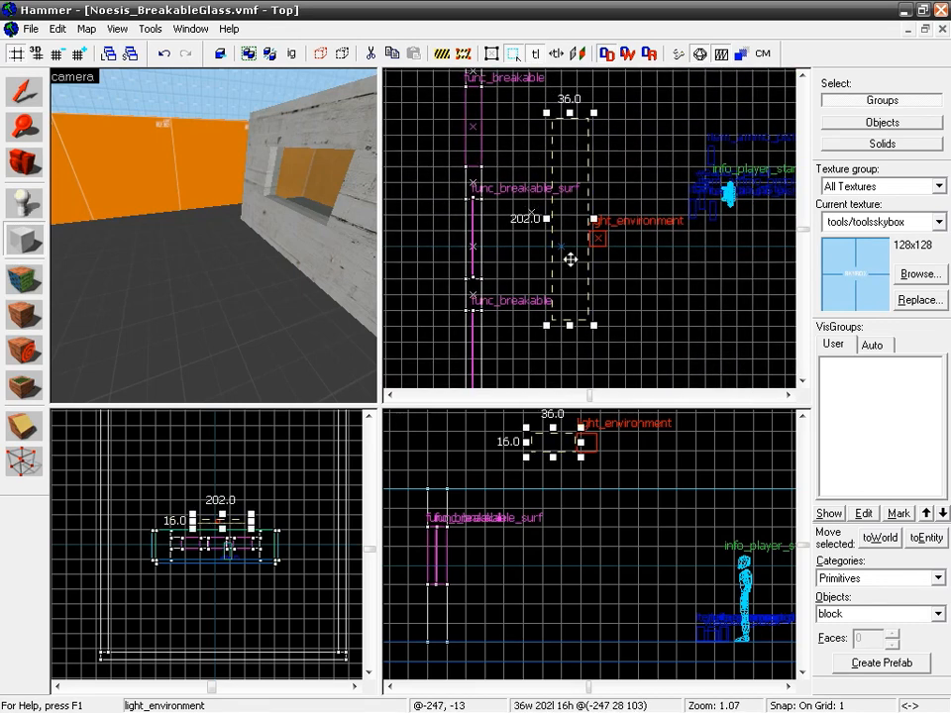
Step: Set the grid snap to 8 units and resize the block outline to 32 units wide by 176 units long
scroll(571, 262, up, 9)
scroll(573, 276, down, 4)
key(bracketright)
key(bracketright)
key(bracketright)
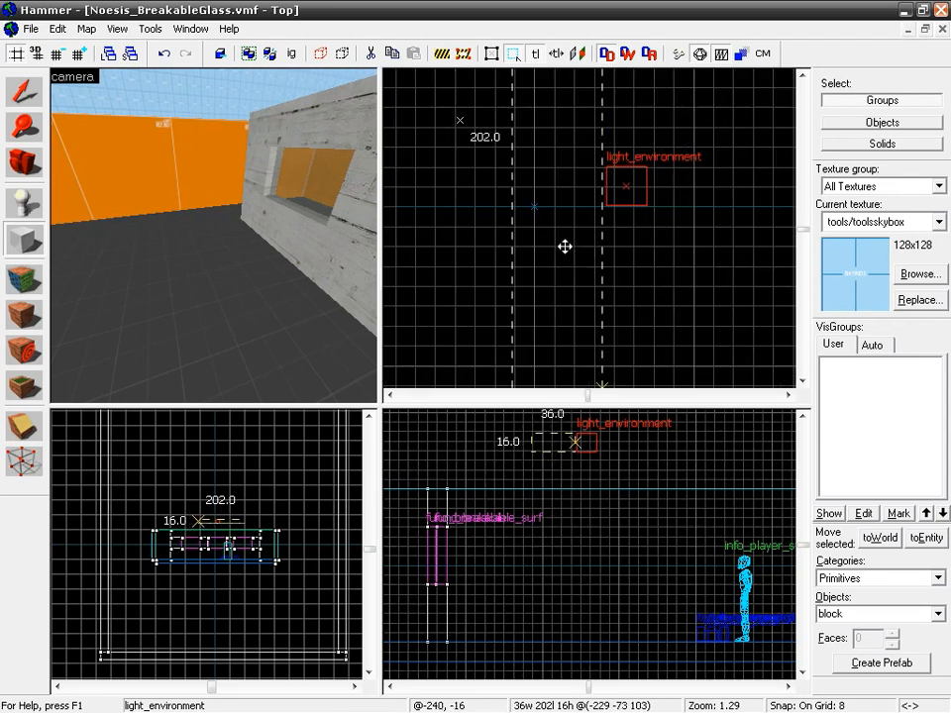
scroll(548, 248, up, 1)
drag(519, 340, 521, 336)
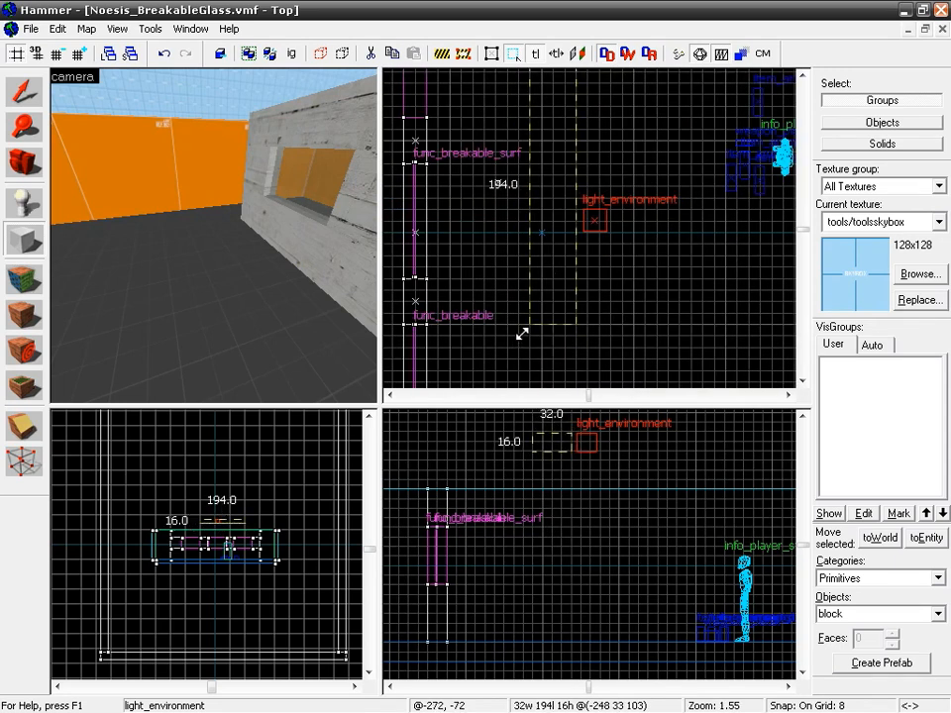
middle_drag(544, 211, 545, 294)
drag(553, 129, 554, 153)
middle_drag(554, 153, 554, 99)
drag(553, 362, 554, 354)
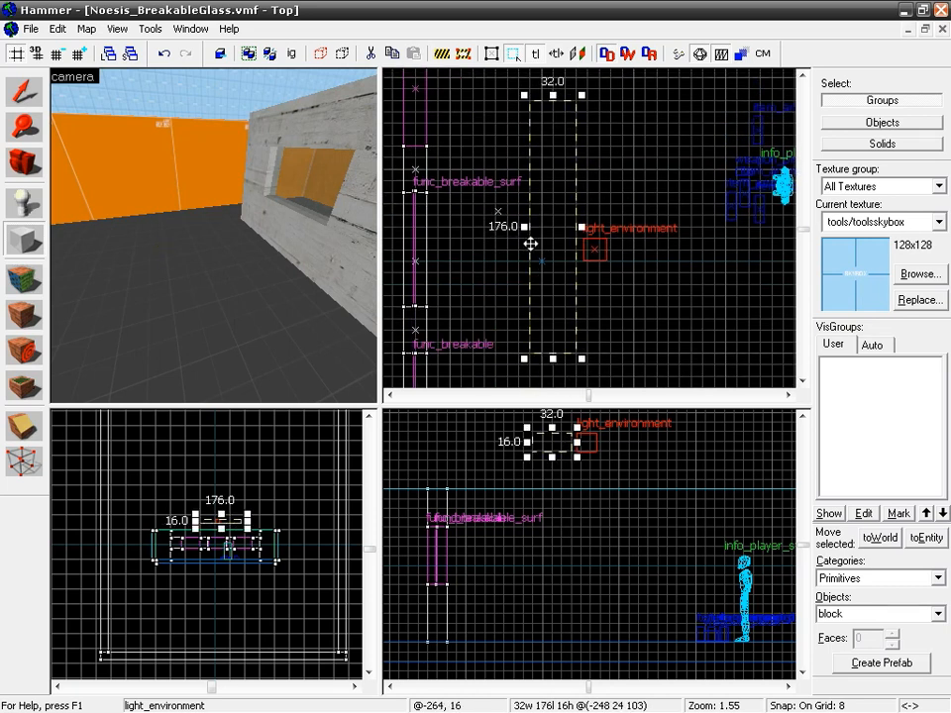
Step: Lower the block outline onto the room's floor and move it close to the window wall, to about -296 24 -56
key(z)
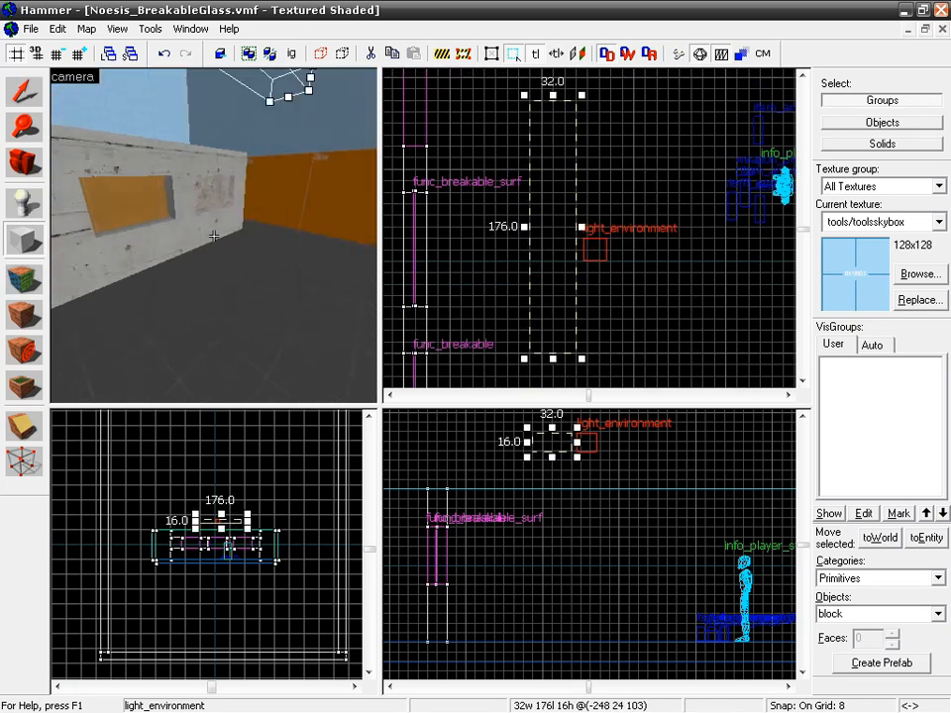
key(z)
drag(554, 439, 525, 599)
drag(532, 102, 493, 358)
scroll(467, 484, down, 2)
drag(519, 579, 492, 598)
scroll(509, 578, up, 7)
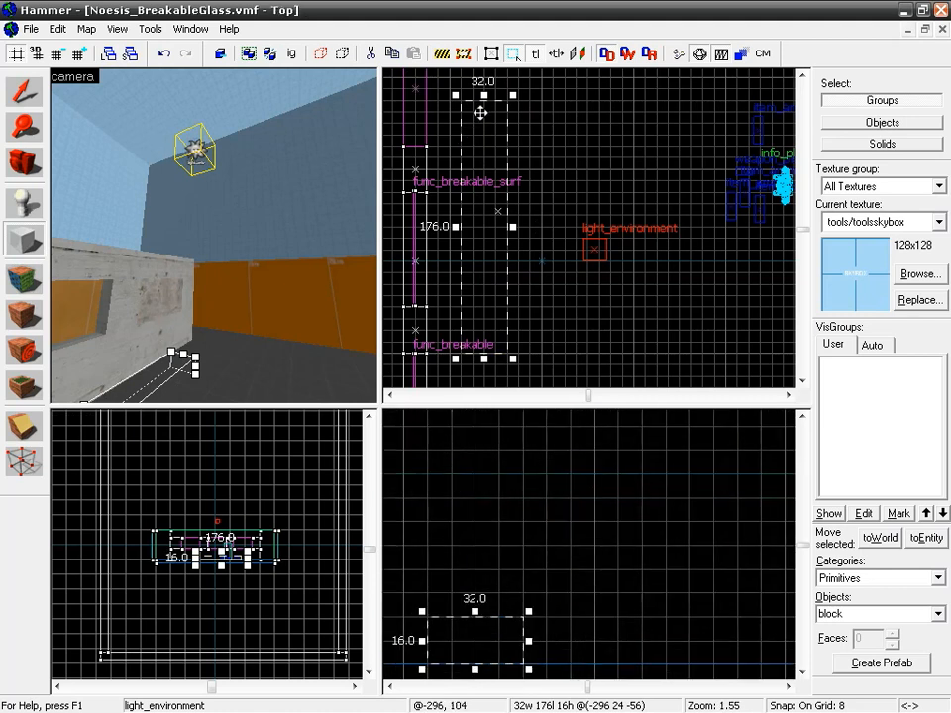
Step: Shorten the block outline, shift it away from the window wall and create the solid block
drag(485, 95, 484, 245)
drag(486, 632, 558, 635)
scroll(463, 535, down, 3)
drag(527, 598, 534, 596)
key(Return)
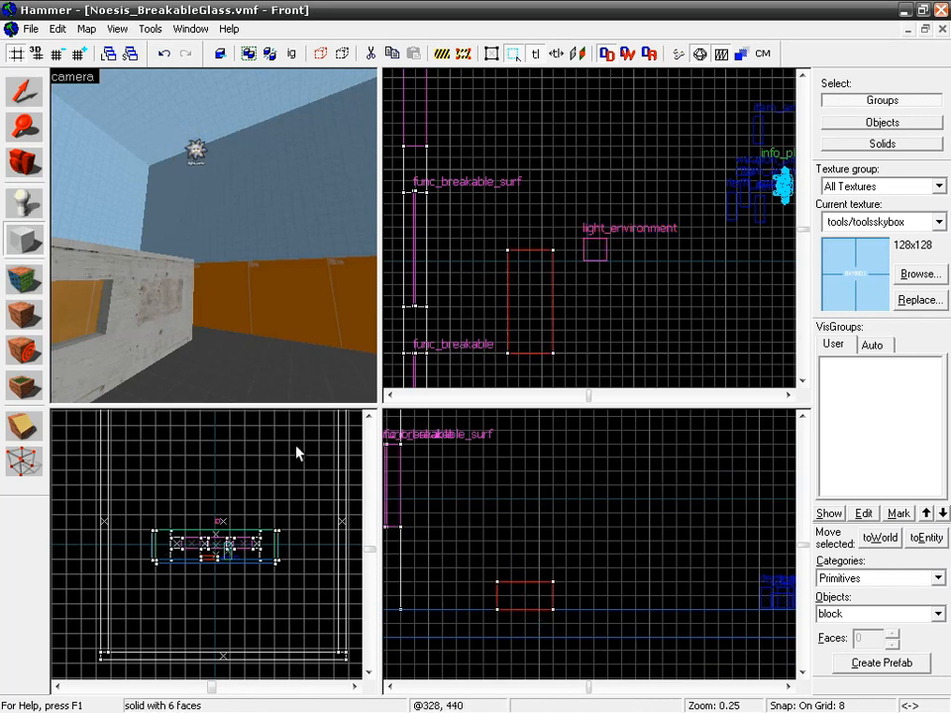
Step: Apply the props/metalduct001a texture to all six faces of the new floor block and justify it to the top
key(z)
key(z)
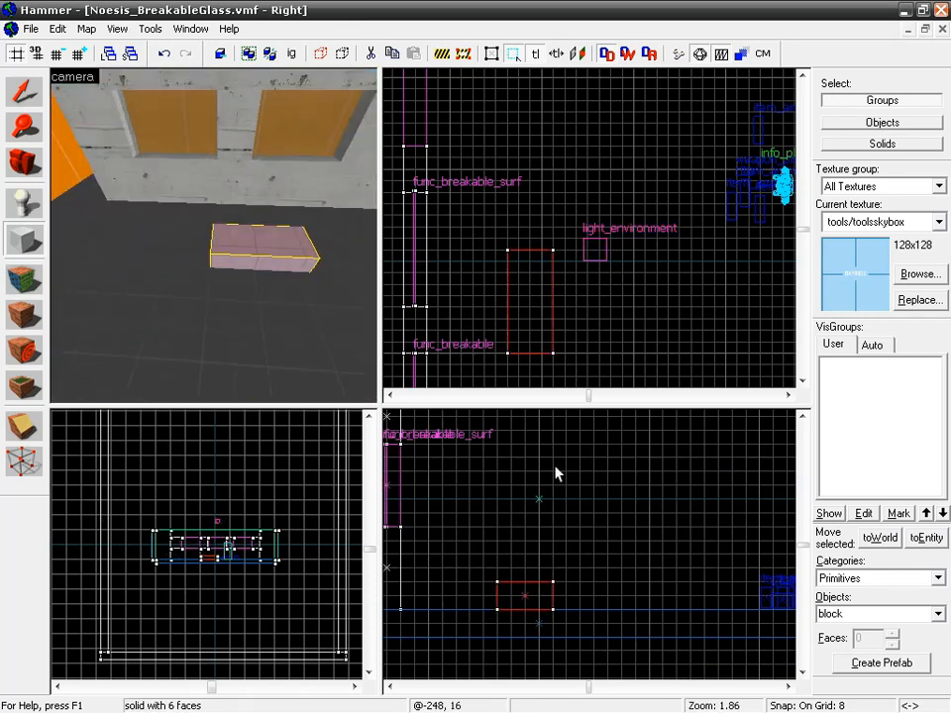
click(24, 275)
click(557, 372)
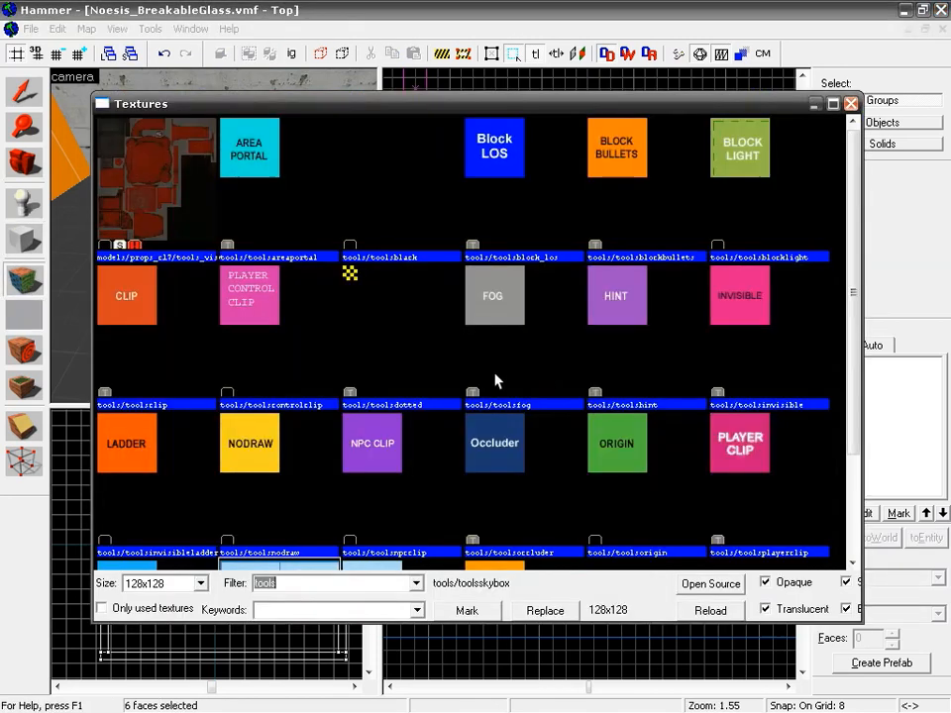
text(metal)
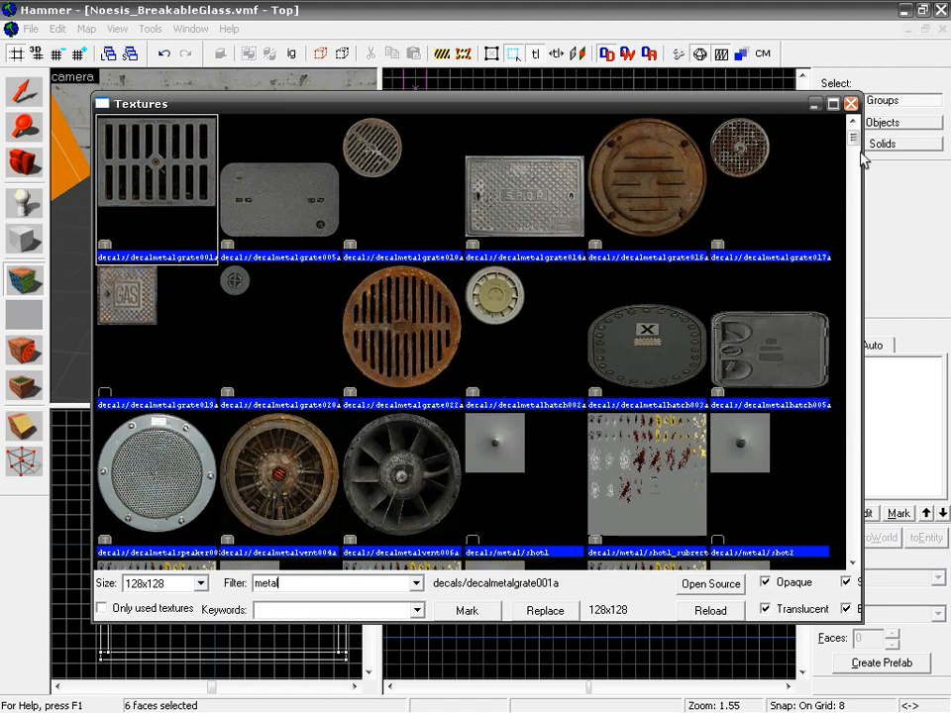
text(duct)
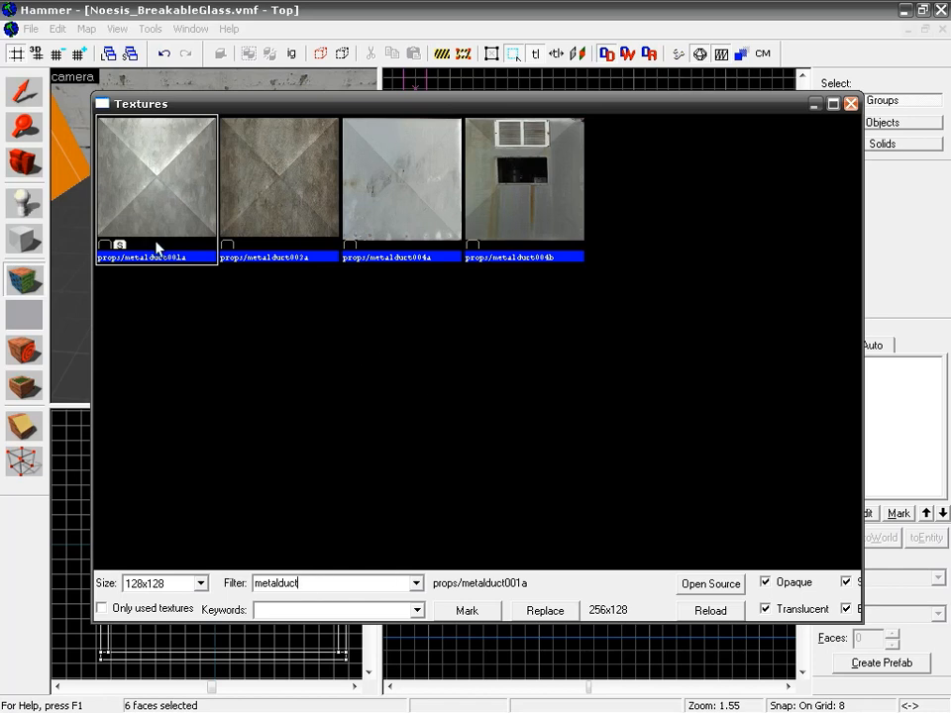
double_click(153, 184)
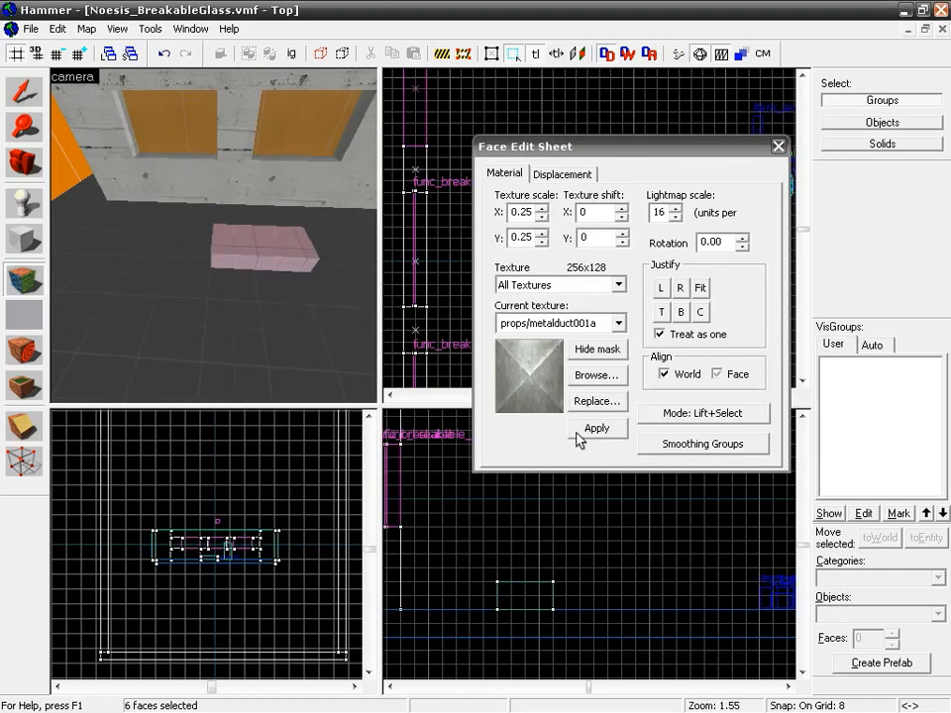
click(595, 428)
click(662, 312)
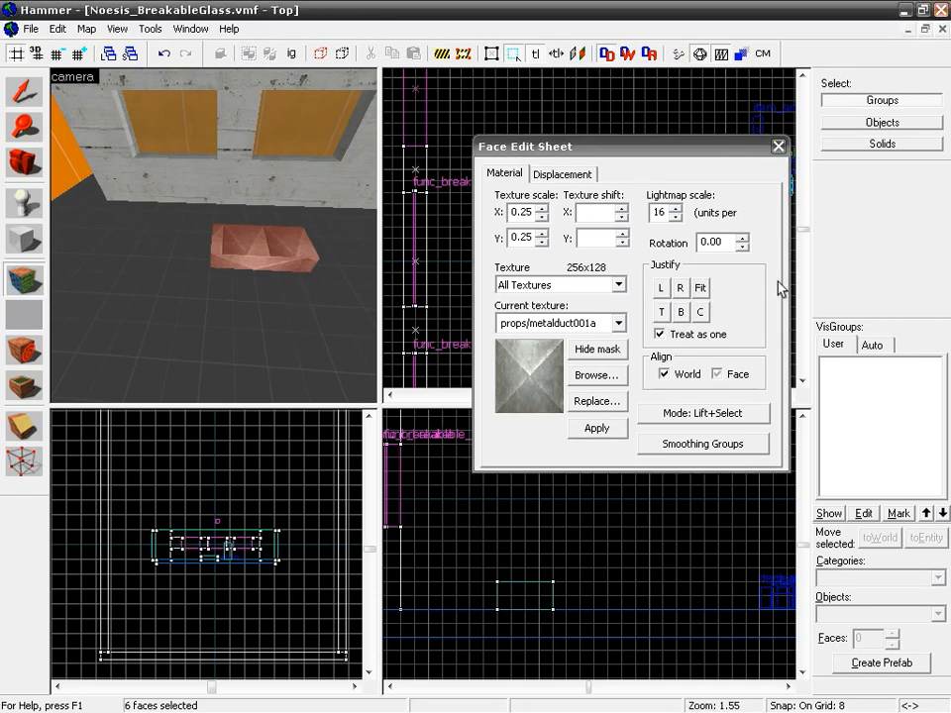
Step: Set the metal duct texture's scale to .25 in X and Y on all six block faces and apply it
click(701, 288)
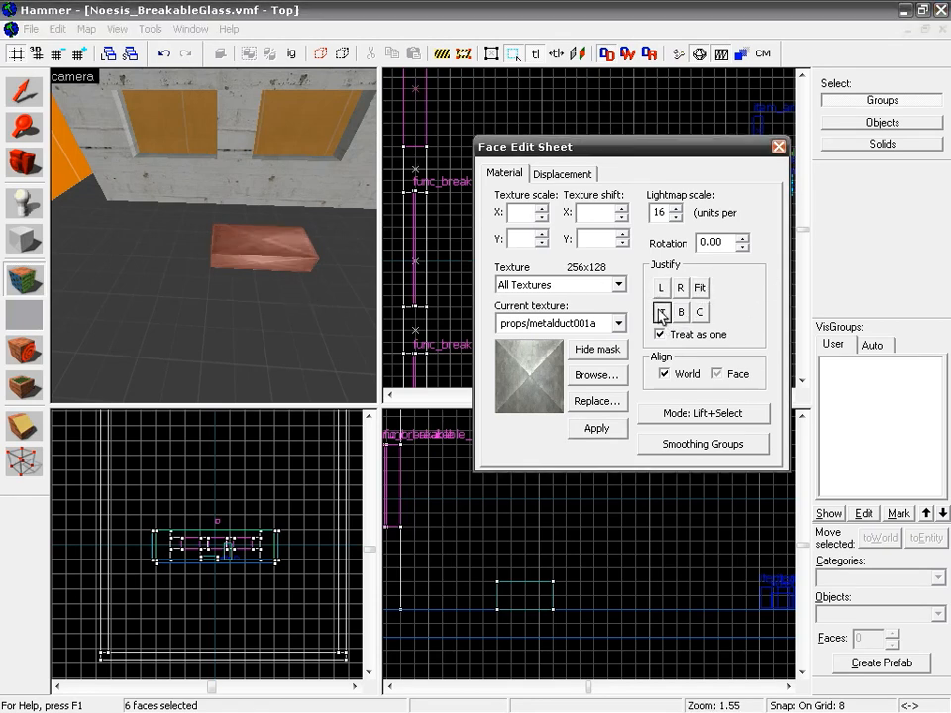
click(520, 212)
text(.25)
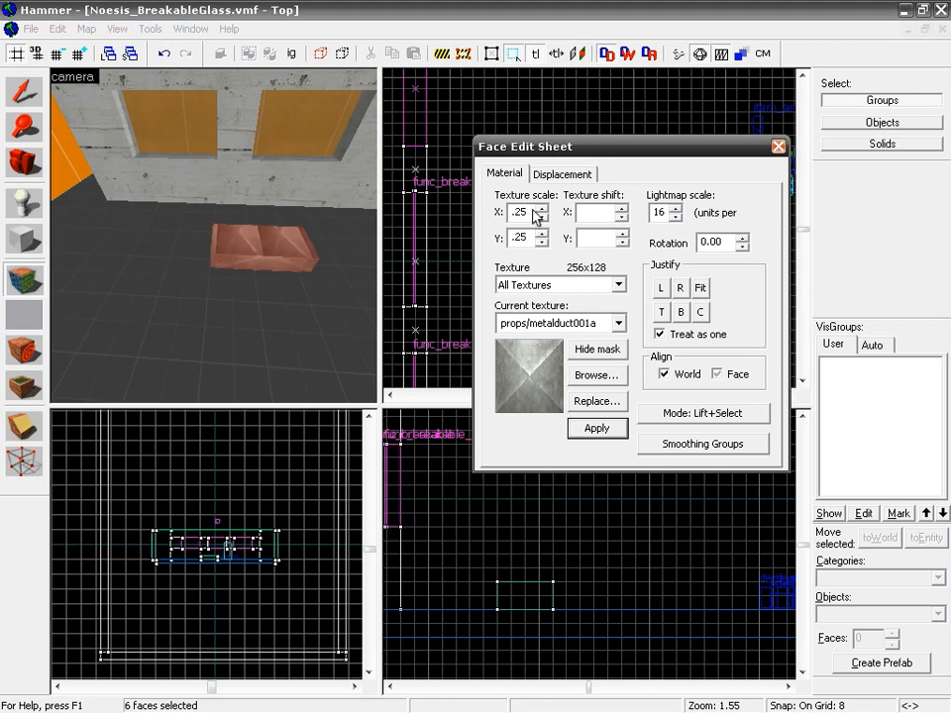
click(596, 427)
click(778, 146)
Step: Resize the metal block to 104 units long and 32 units high, and move it along the window wall to -264 140 -48
drag(528, 245, 529, 199)
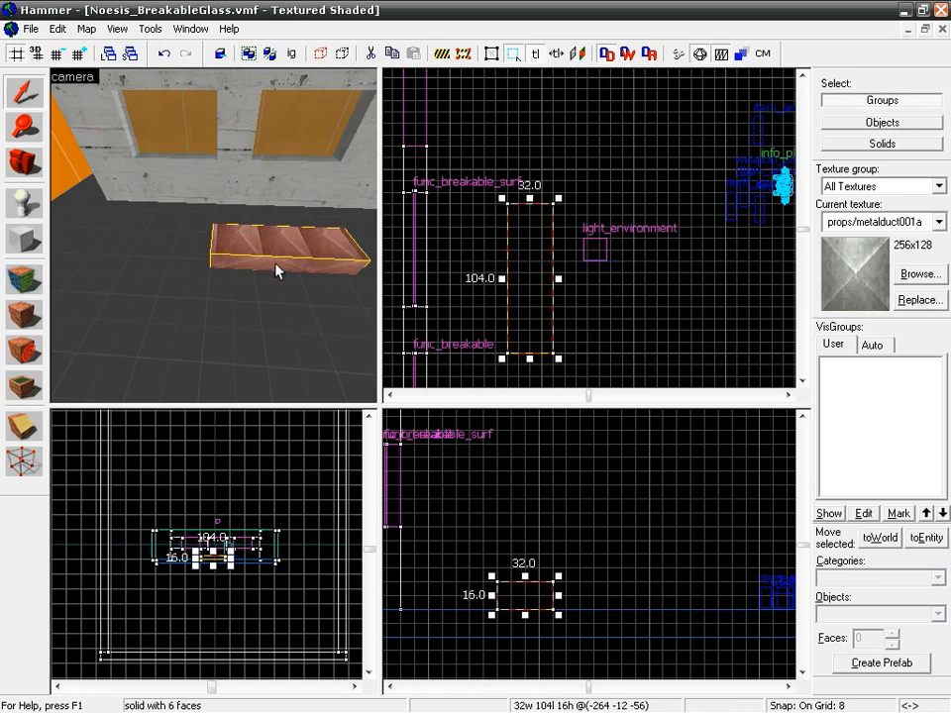
mouse_move(525, 573)
mouse_down()
mouse_move(524, 537)
mouse_move(524, 548)
mouse_up()
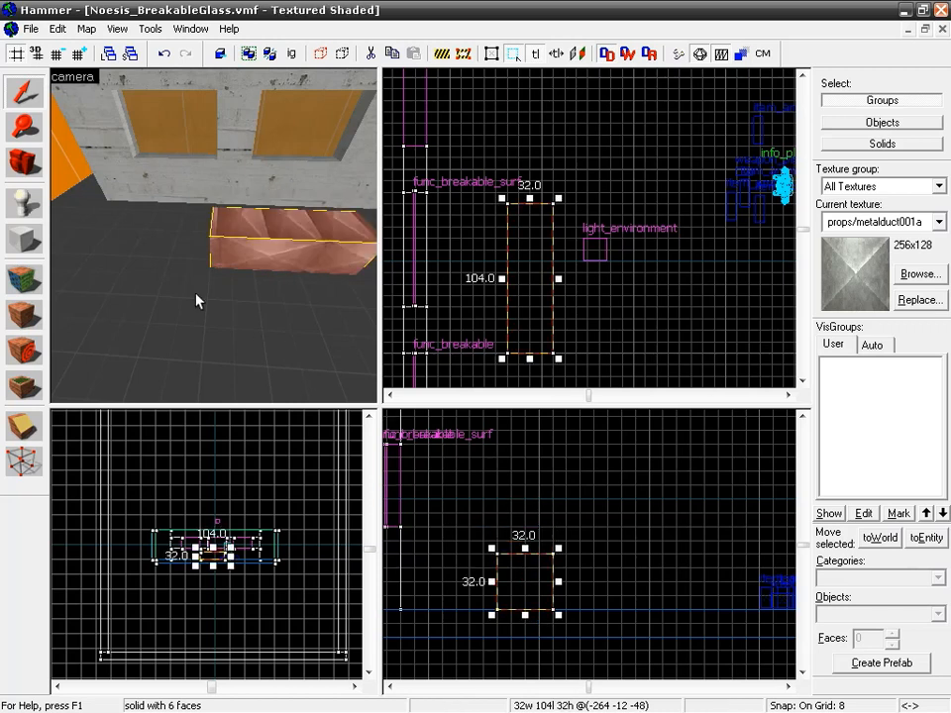
click(222, 301)
click(297, 261)
key(z)
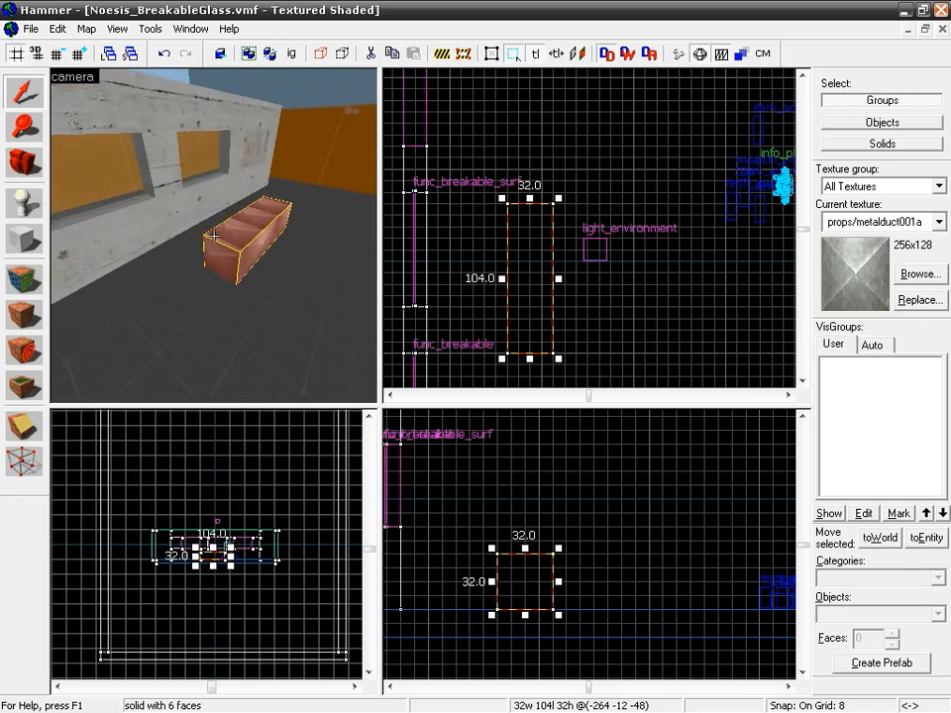
key(z)
scroll(506, 298, down, 3)
drag(506, 297, 511, 170)
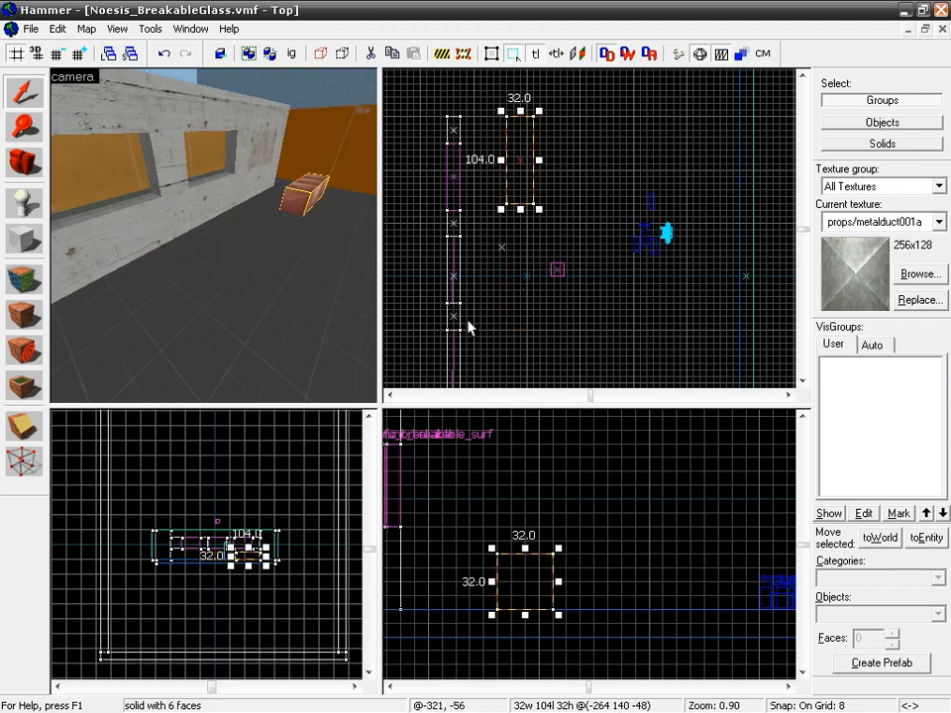
Step: Slice the floor in two parallel to the window wall, between the light_environment and the player start, keeping both pieces
click(502, 308)
click(221, 288)
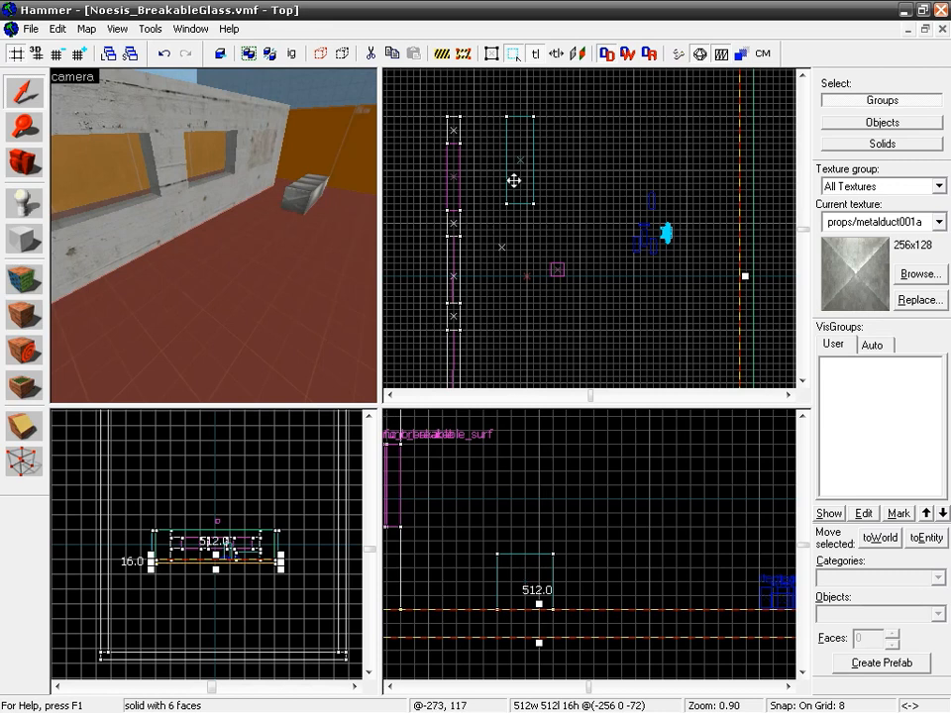
key(z)
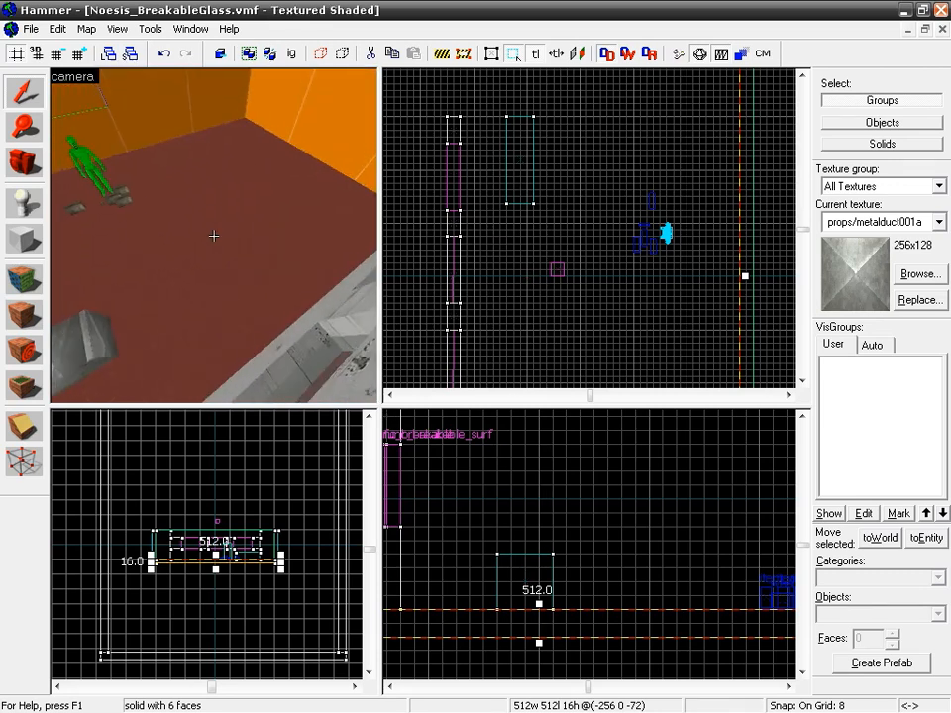
key(z)
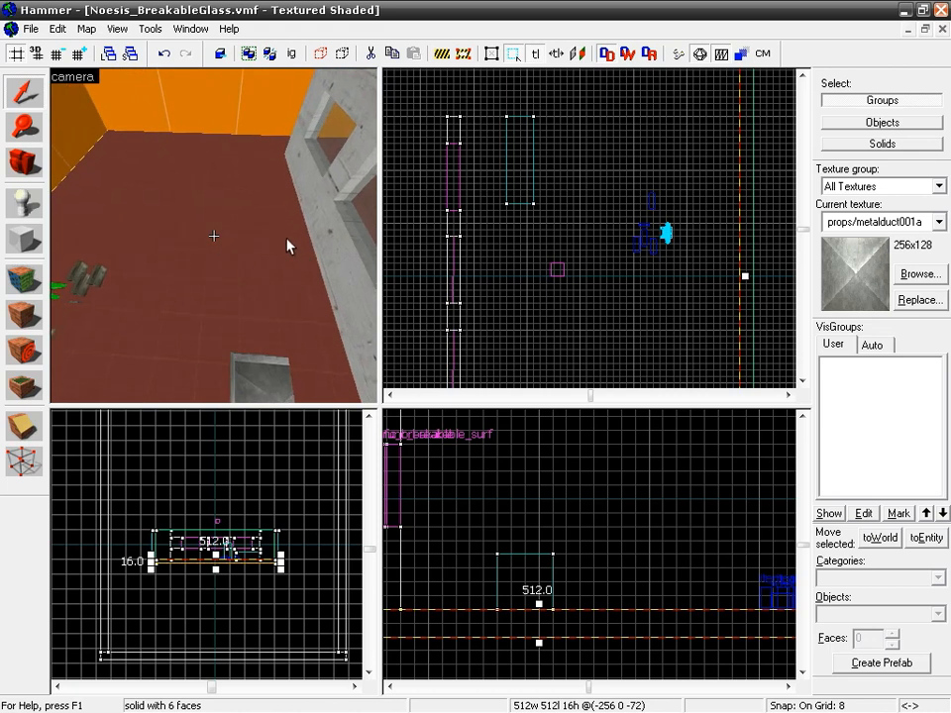
click(25, 239)
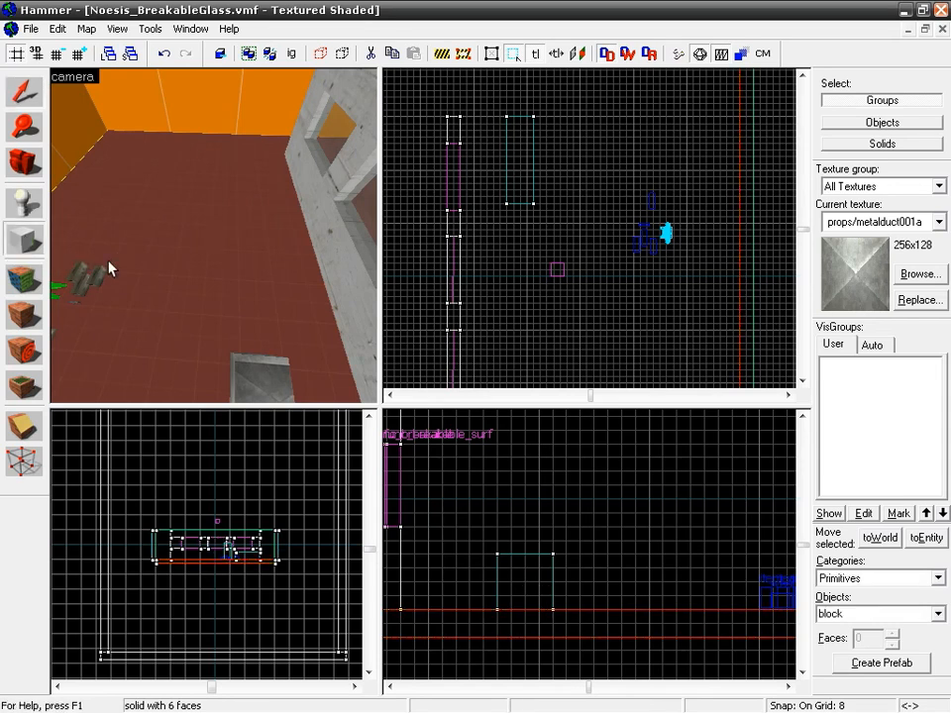
scroll(515, 247, down, 5)
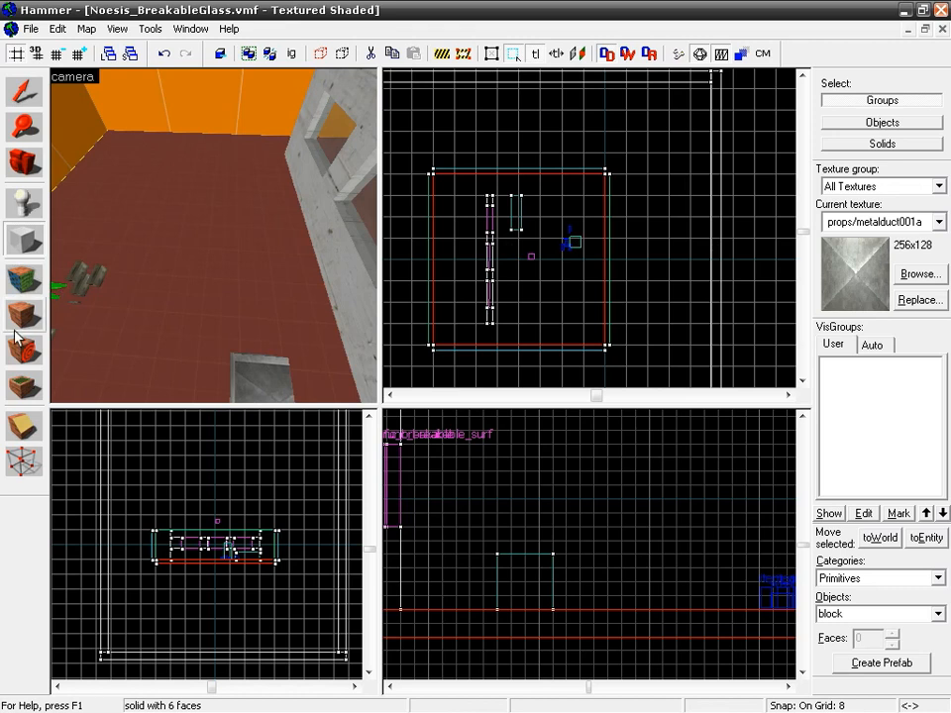
click(25, 426)
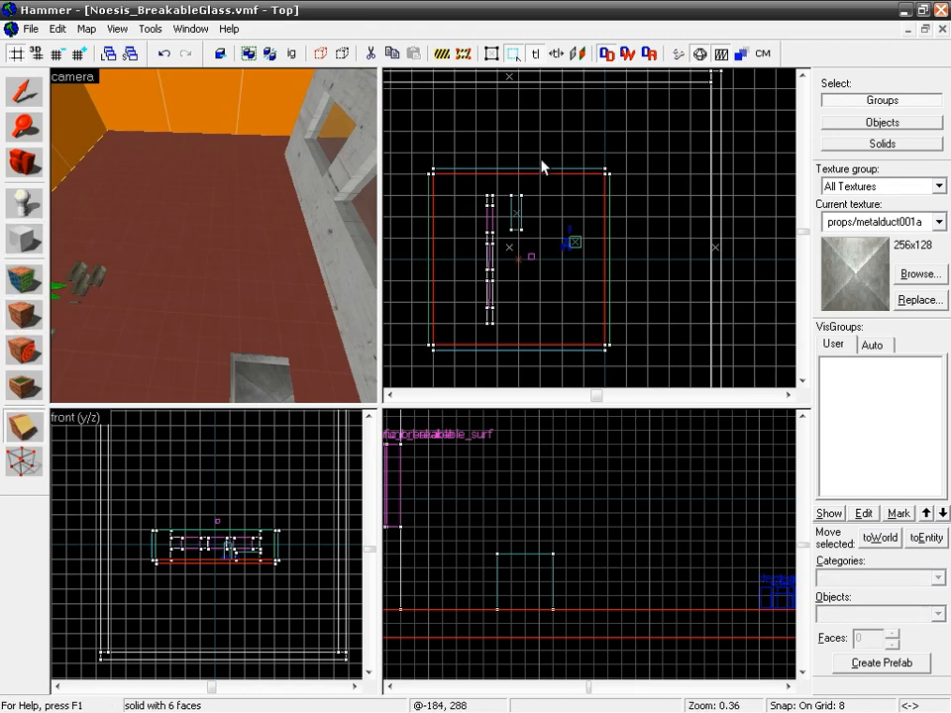
drag(537, 164, 537, 317)
click(25, 428)
click(25, 428)
key(Return)
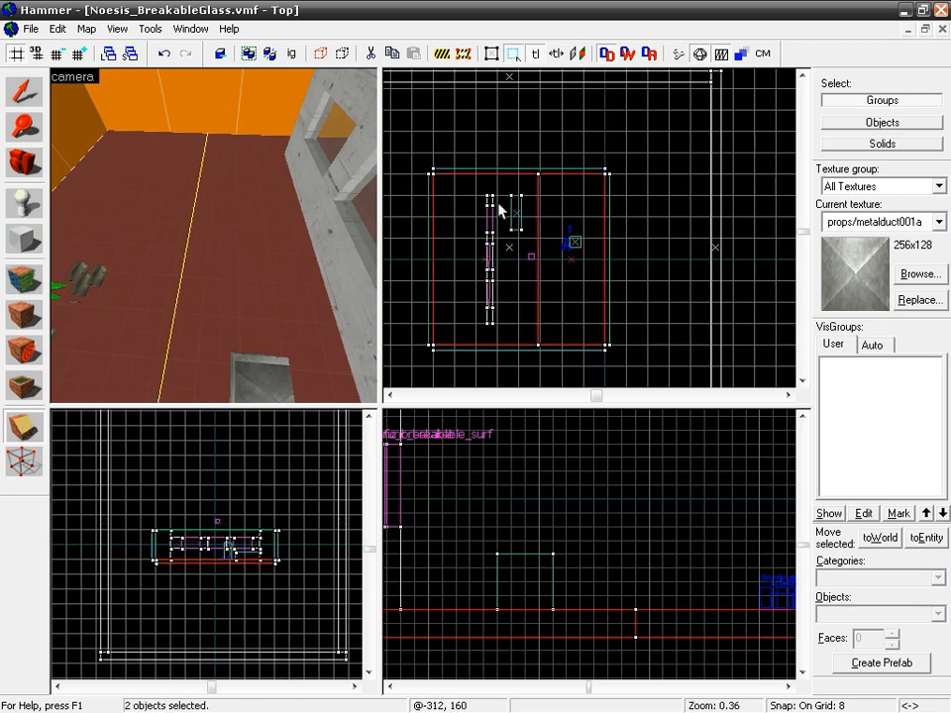
Step: Slice the floor again just in front of the window wall and select the middle strip, about 120 units wide
drag(499, 162, 498, 324)
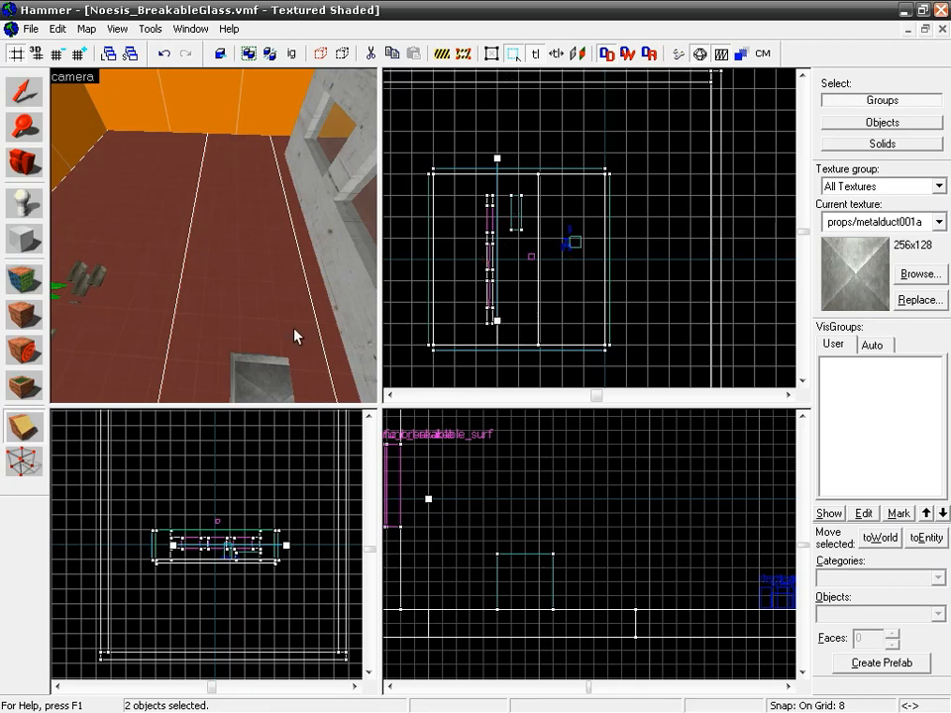
key(Return)
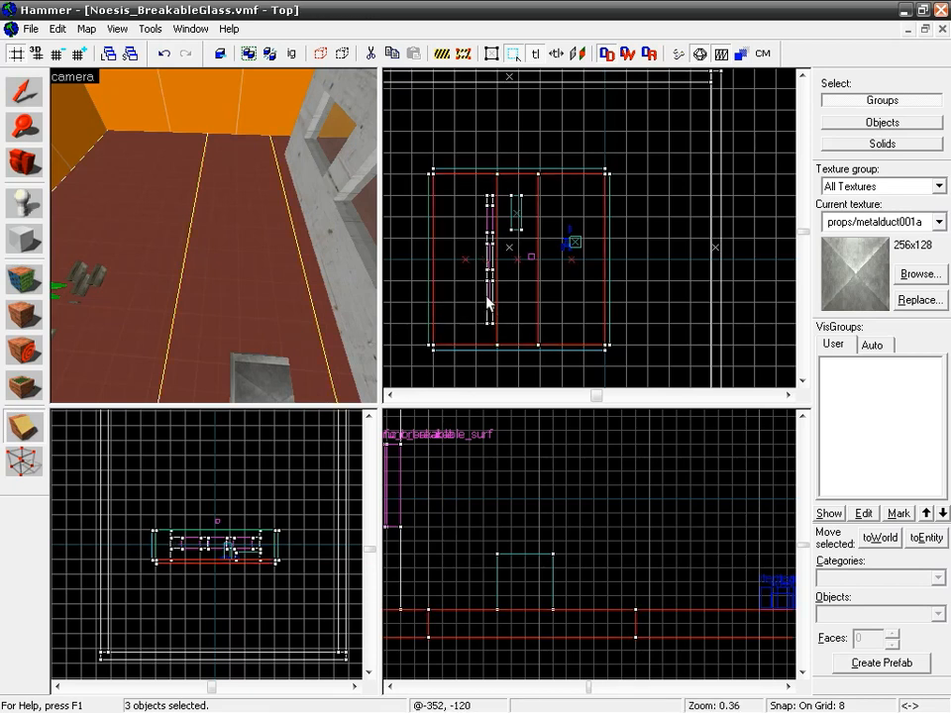
drag(486, 300, 553, 297)
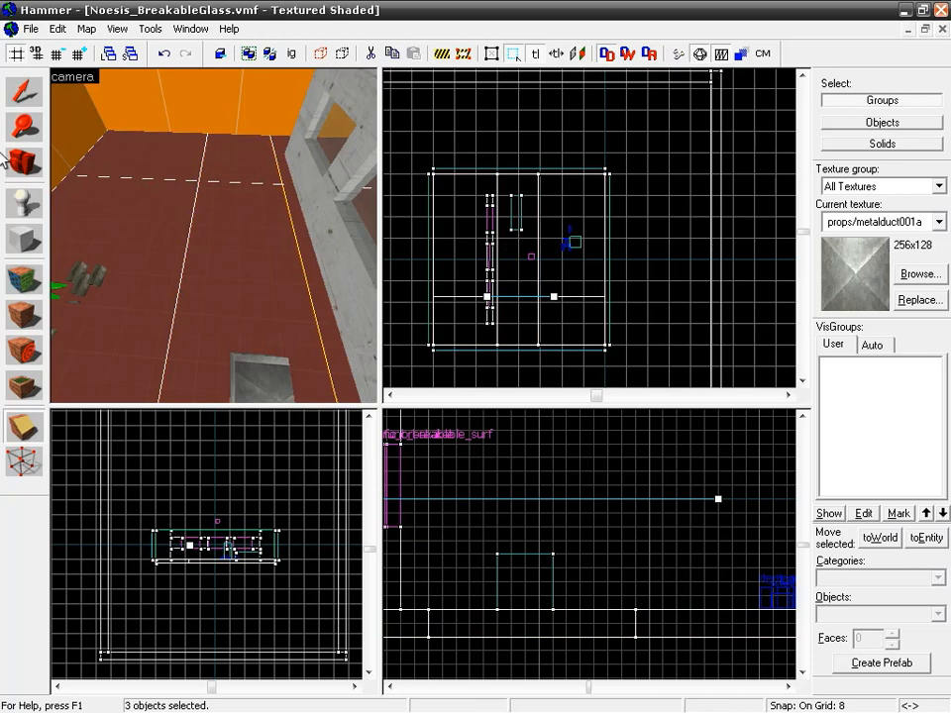
click(19, 89)
click(267, 289)
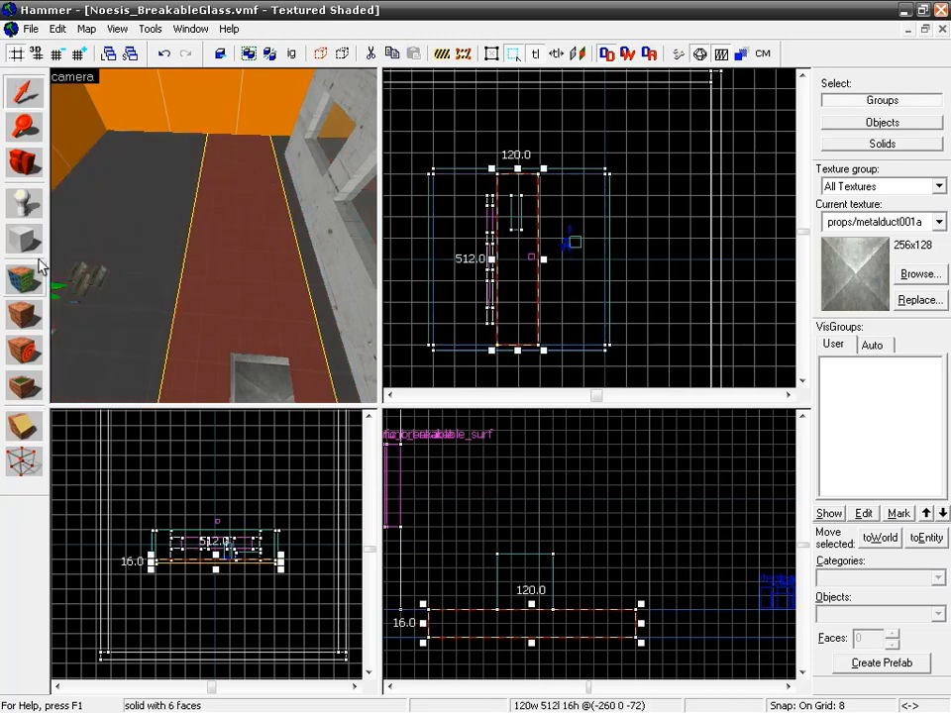
Step: Slice the floor strip crosswise at the end away from the metal block and select the end section, about 144 units long
click(24, 426)
drag(472, 297, 562, 300)
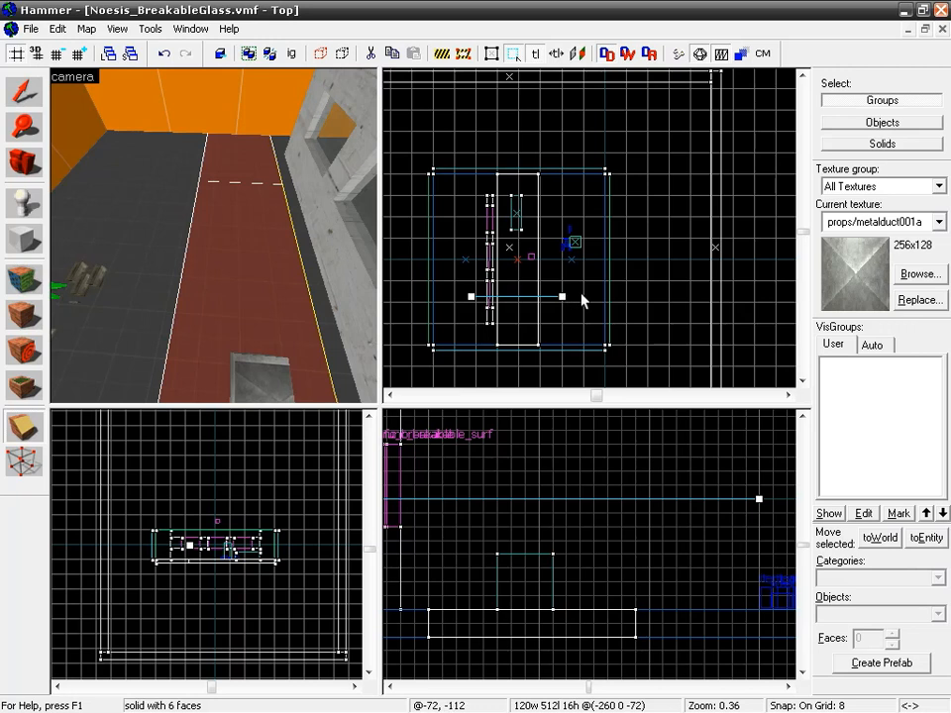
key(Return)
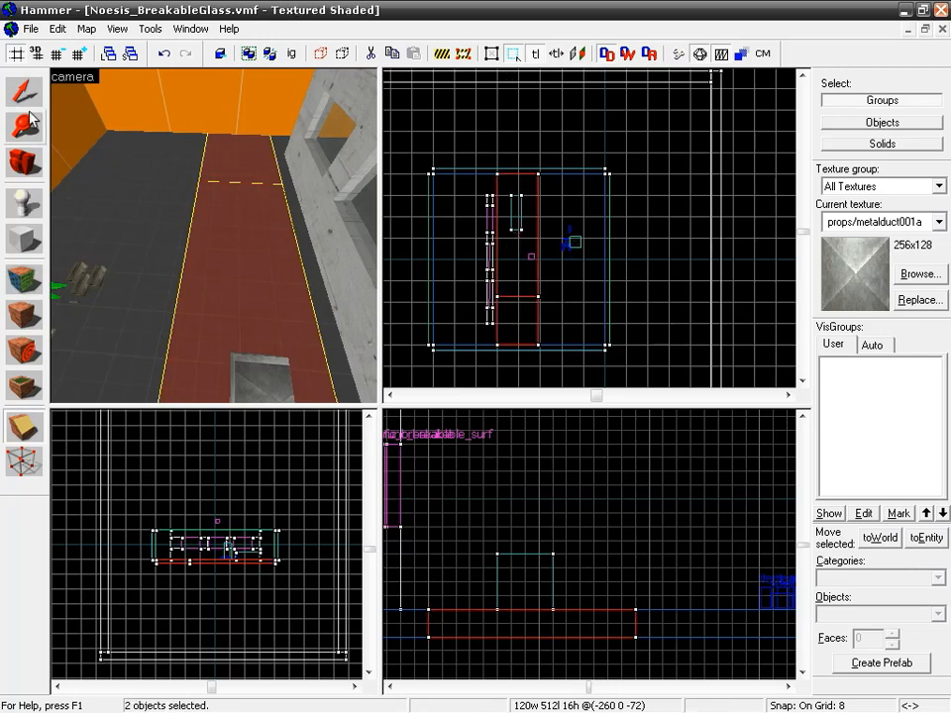
click(24, 91)
click(160, 190)
click(236, 152)
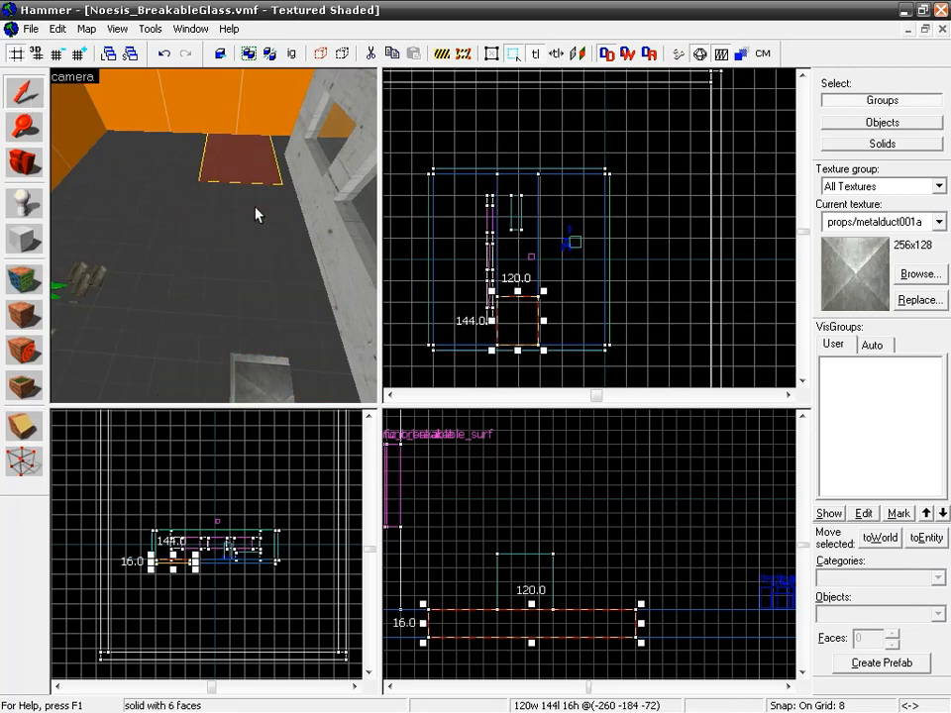
Step: Extend the selected floor section downward to a height of 64 units, keeping its top level with the floor
key(z)
key(w)
key(w)
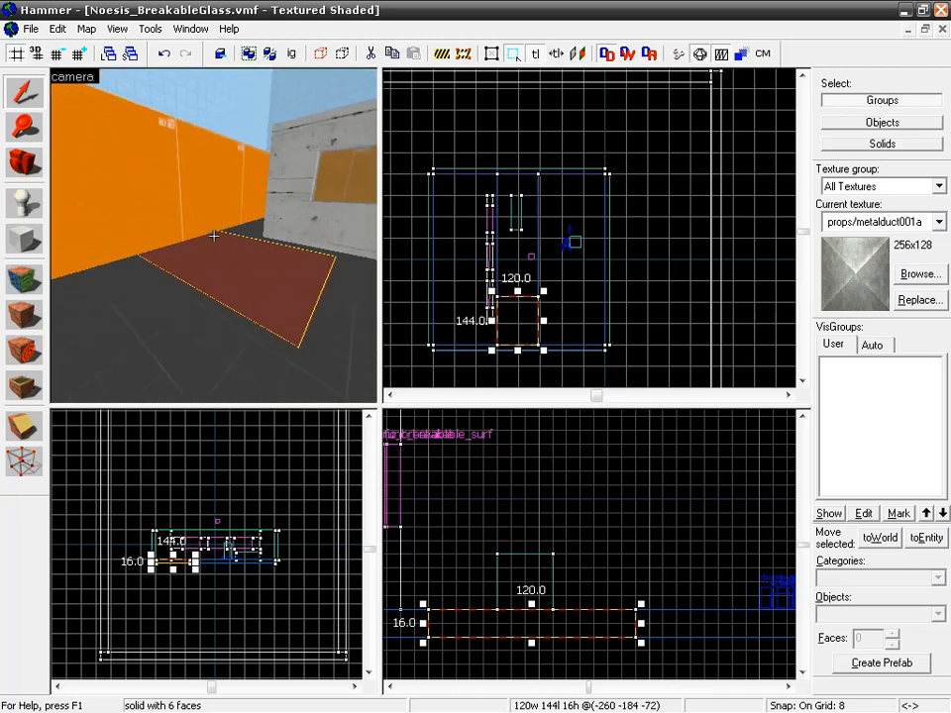
key(z)
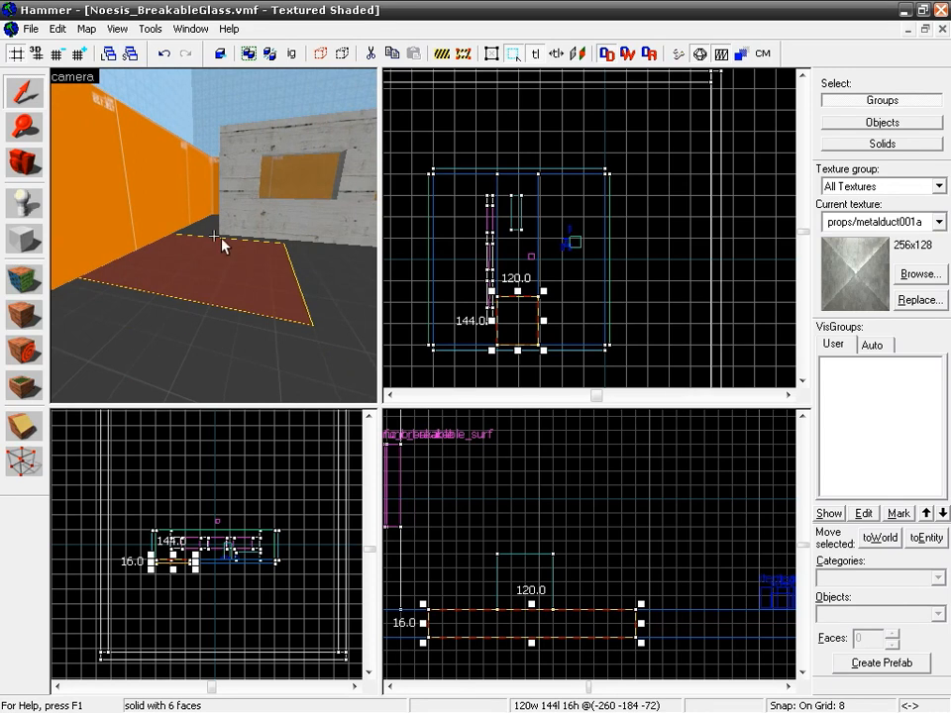
middle_drag(562, 630, 570, 501)
drag(544, 514, 546, 645)
middle_drag(565, 595, 567, 548)
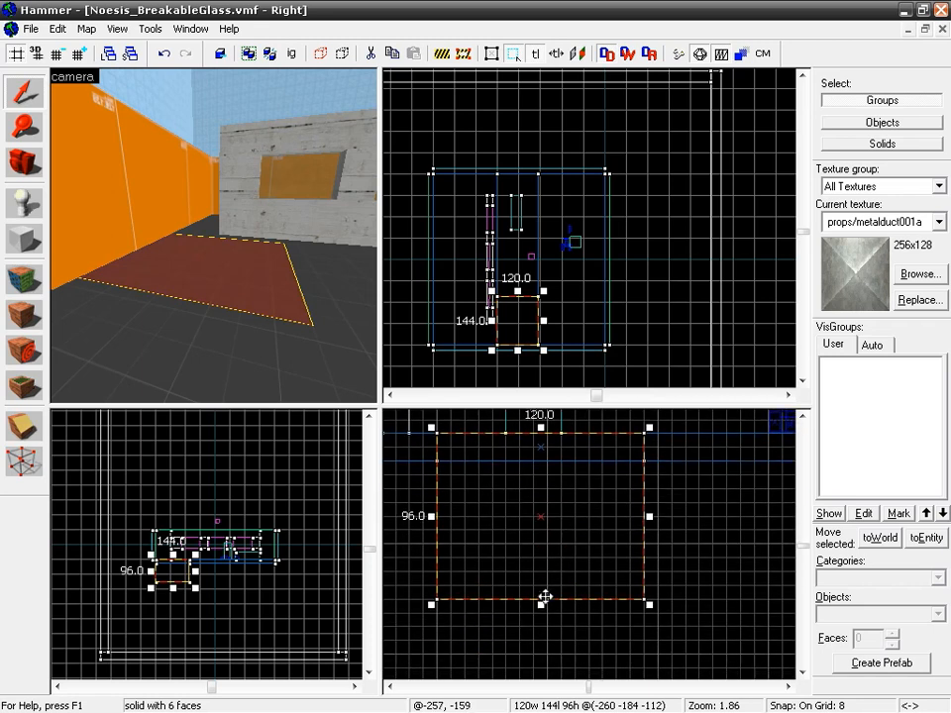
drag(542, 603, 542, 647)
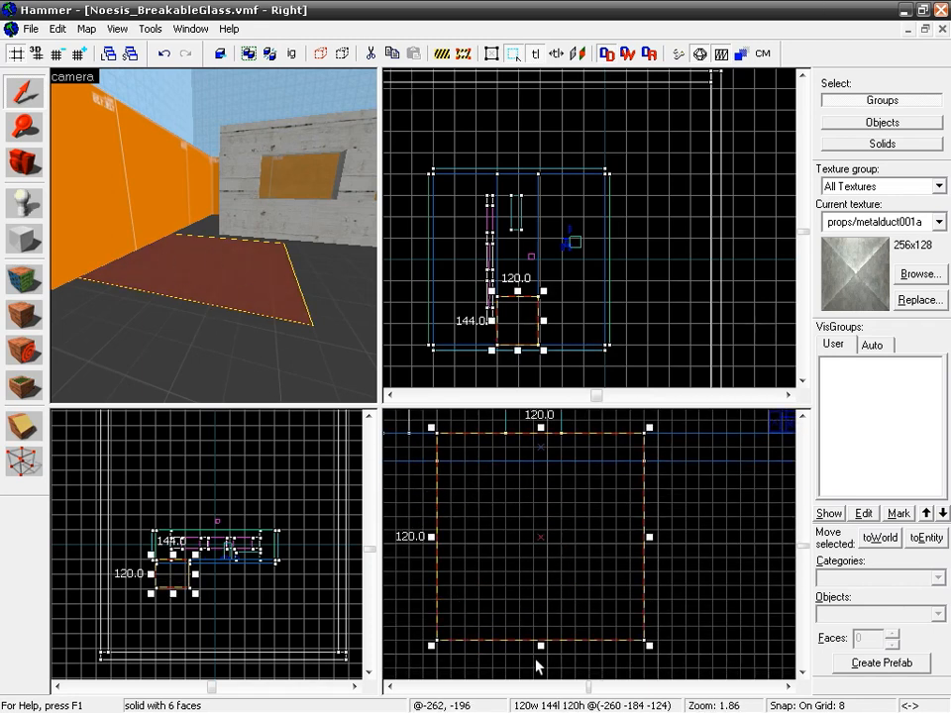
drag(541, 645, 541, 549)
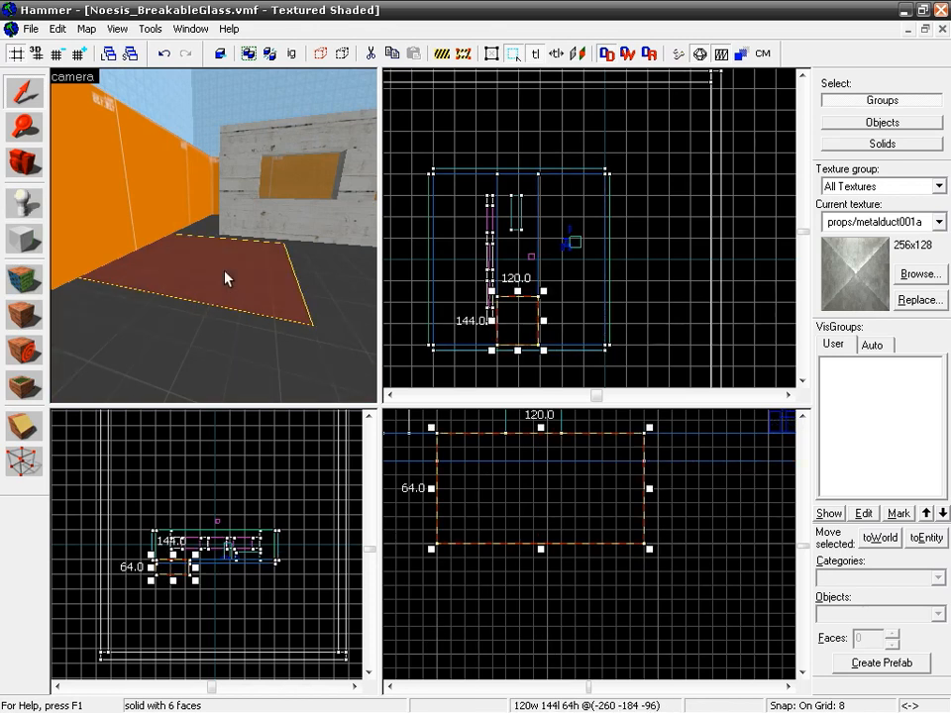
Step: Filter the texture browser by "water" and apply dev/dev_water2 to all six faces of the deepened floor section
key(shift+a)
click(596, 374)
text(water)
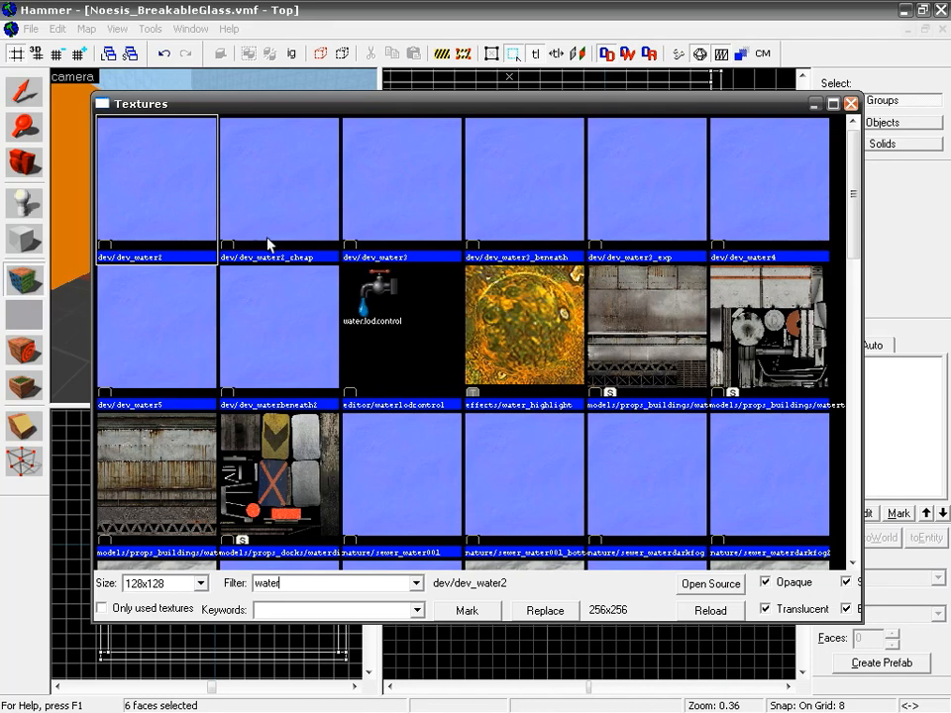
double_click(143, 193)
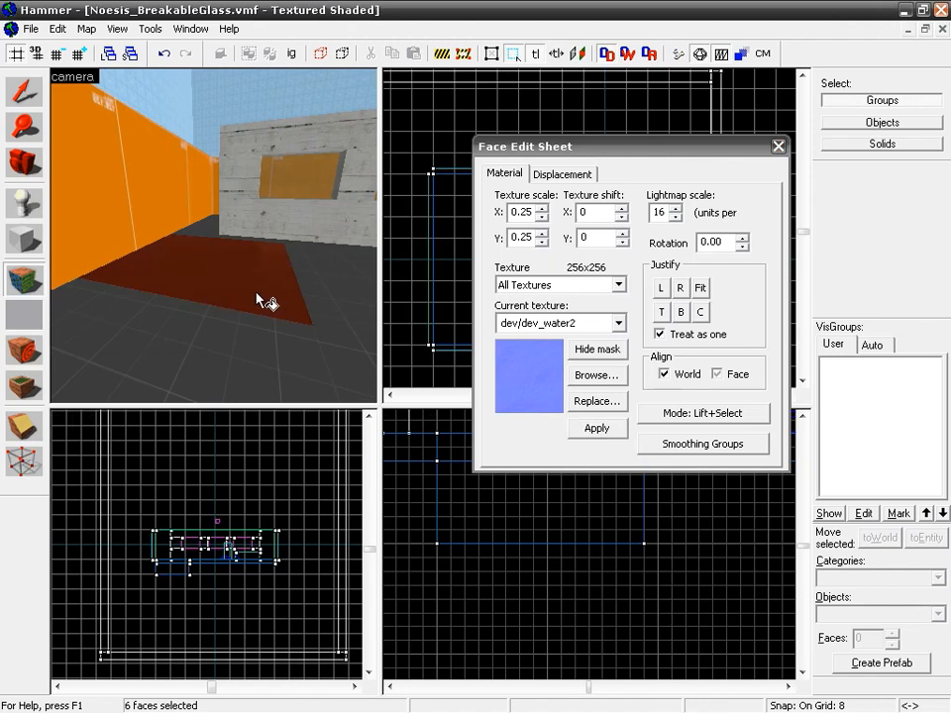
Step: Inspect the water-textured floor section, the metal block and the window wall in the 3D view
key(z)
key(d)
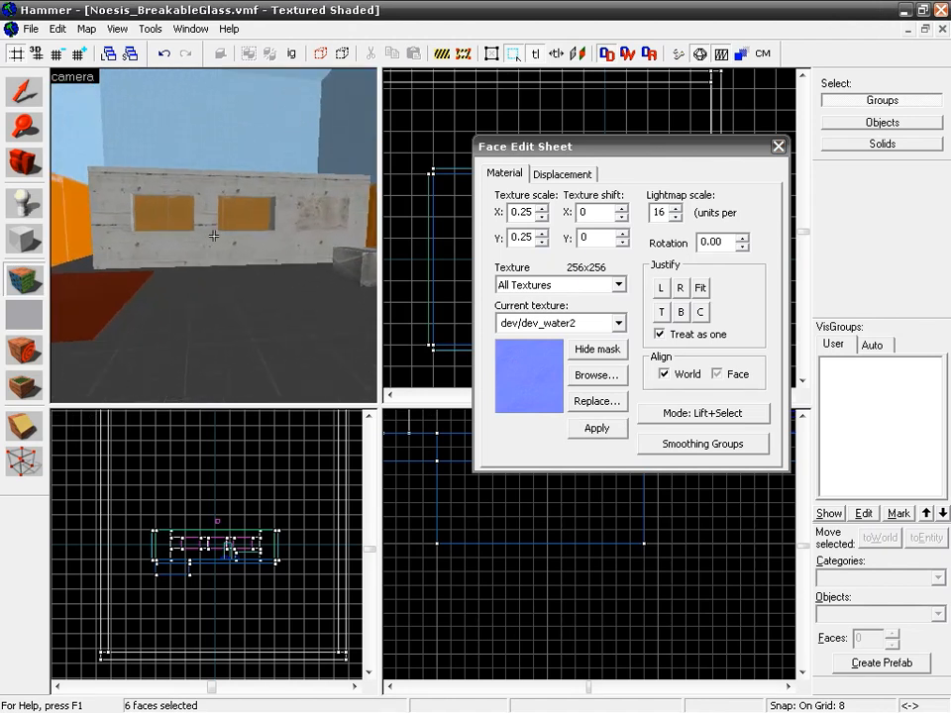
key(w)
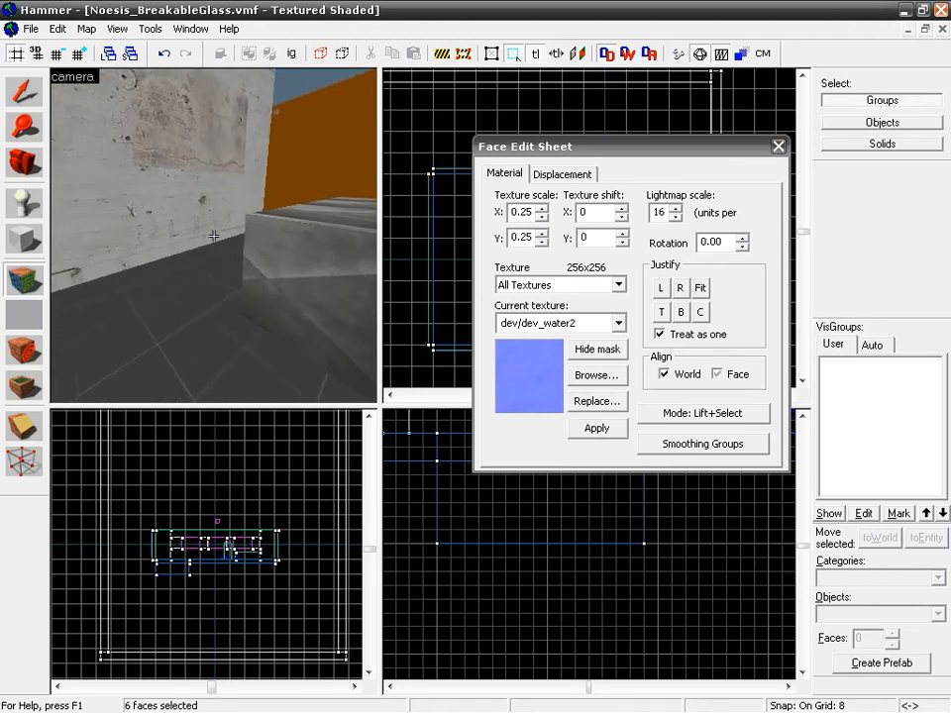
key(s)
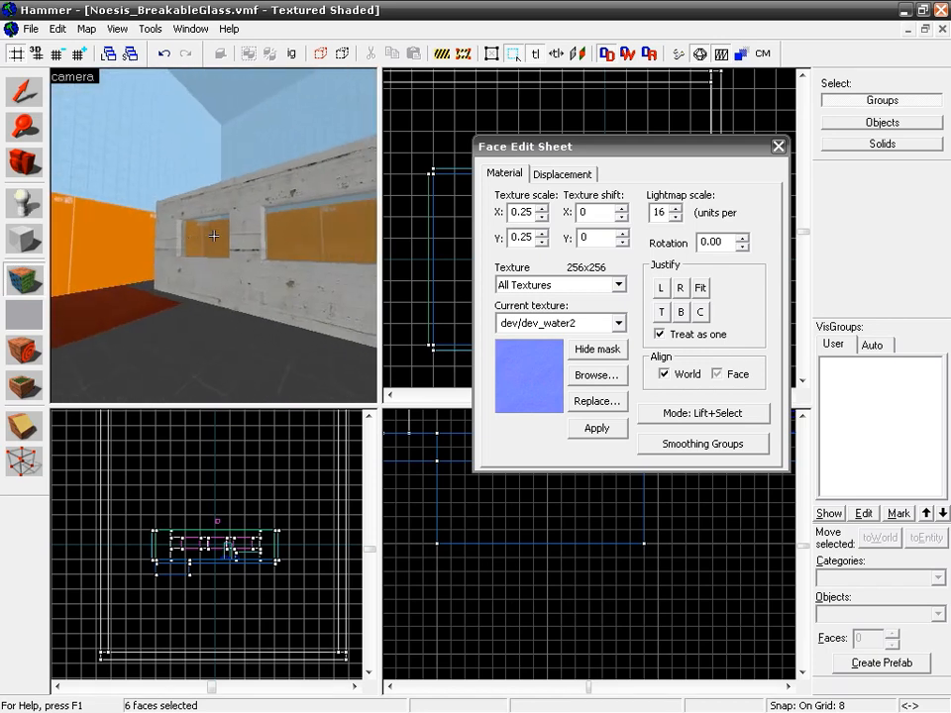
key(w)
key(w)
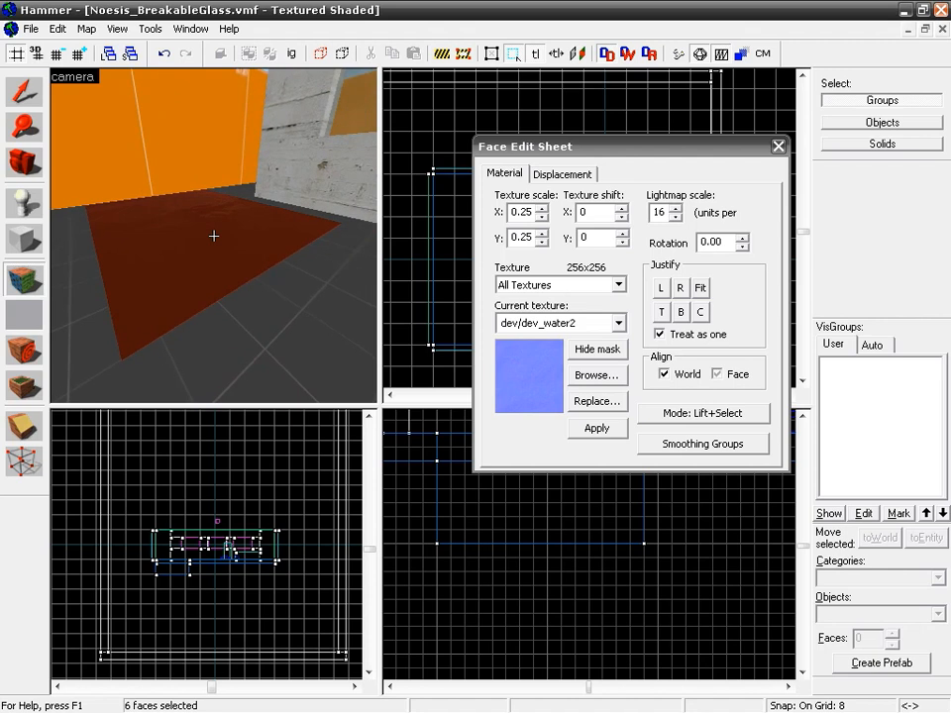
key(s)
key(z)
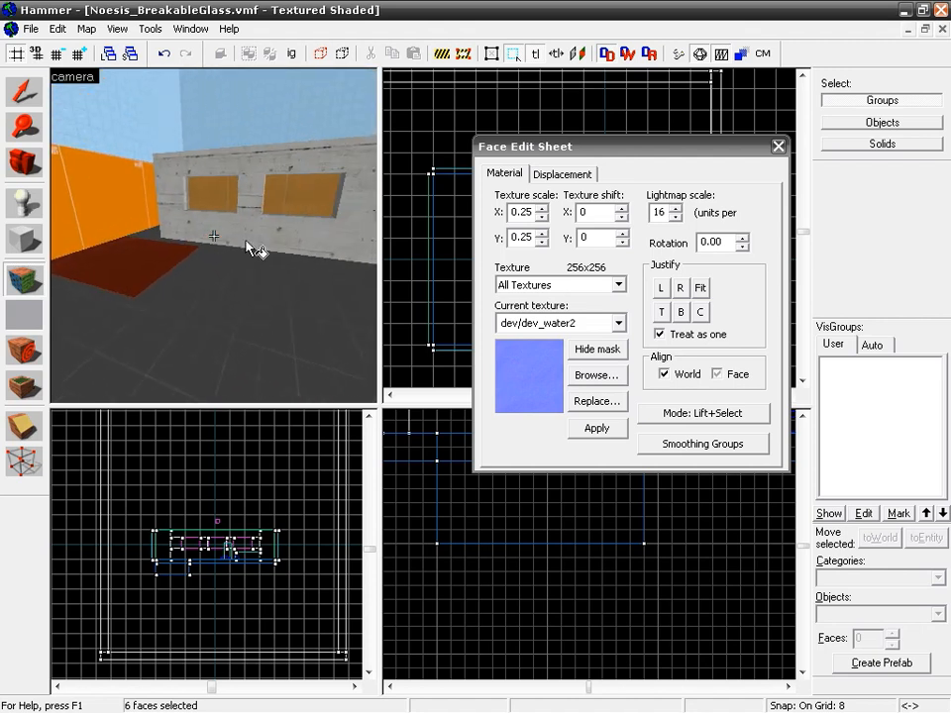
Step: Close the Face Edit Sheet and save the map as a new file named Noesis_Cubemap
click(778, 146)
click(30, 29)
click(37, 89)
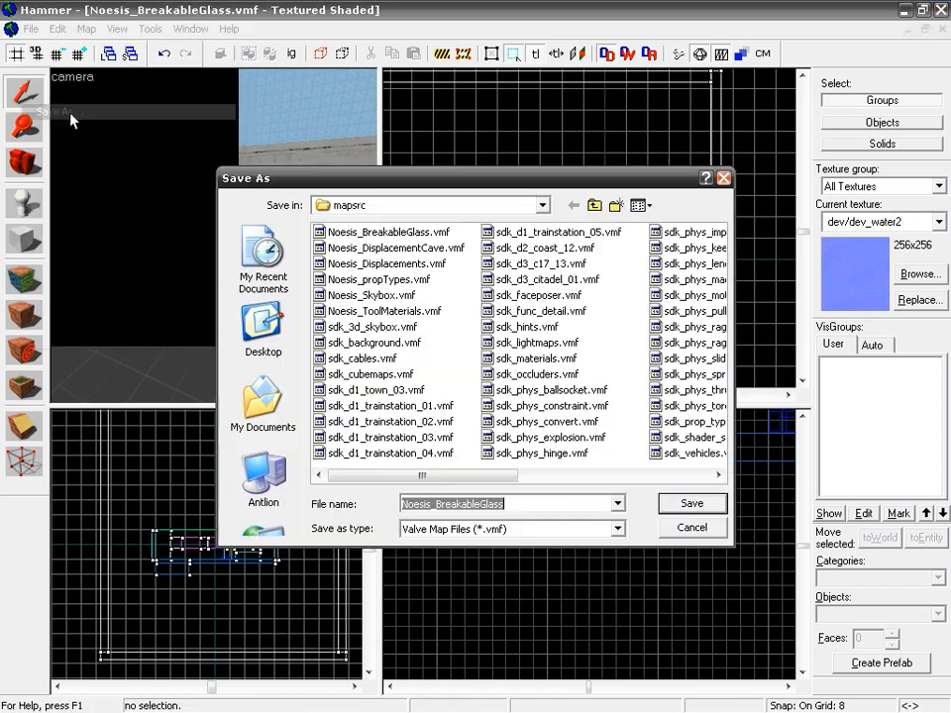
click(444, 505)
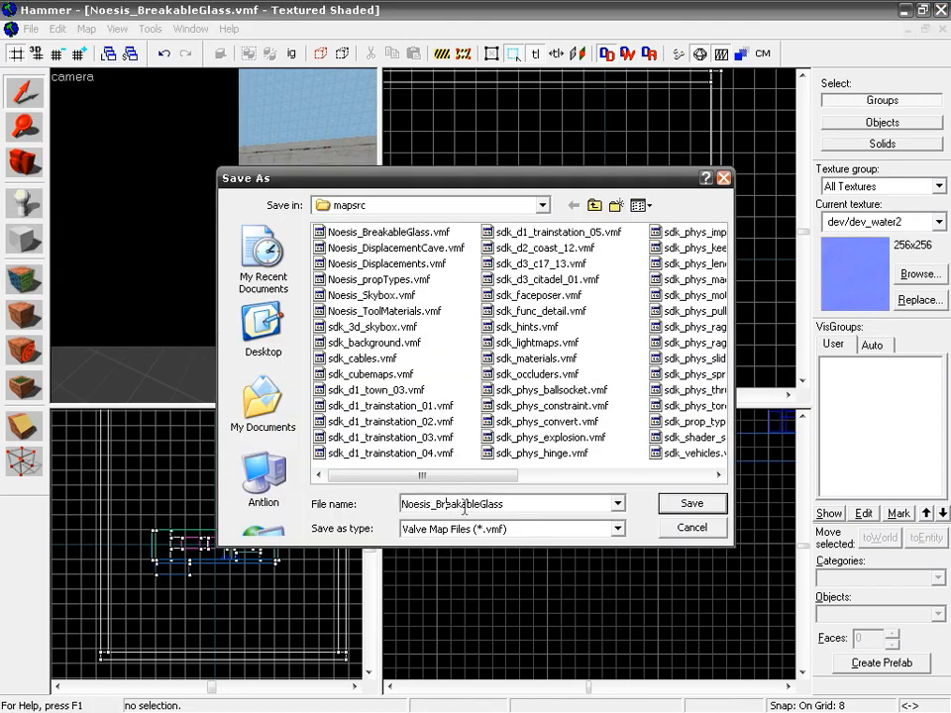
drag(437, 504, 524, 505)
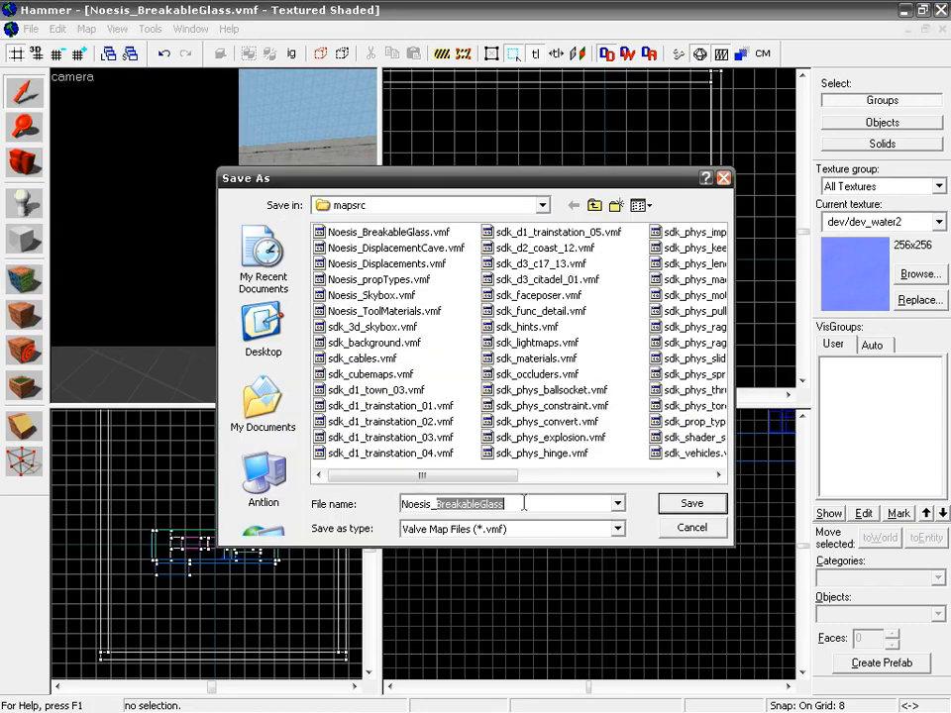
text(Cubemap)
key(Return)
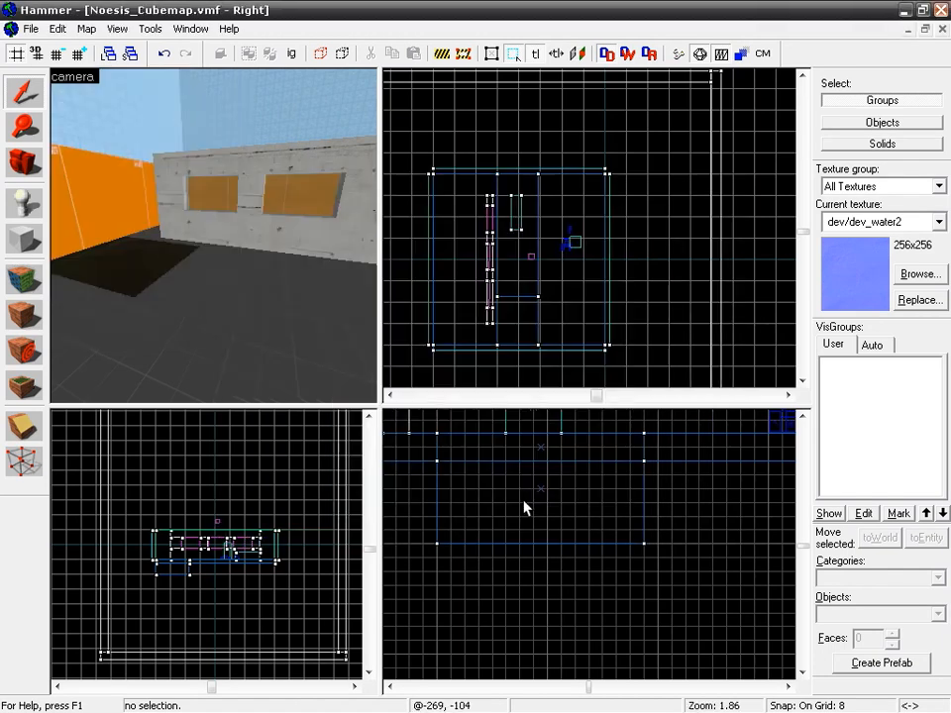
Step: Compile the map with BSP, VIS and RAD set to Normal and run it in the game
click(679, 53)
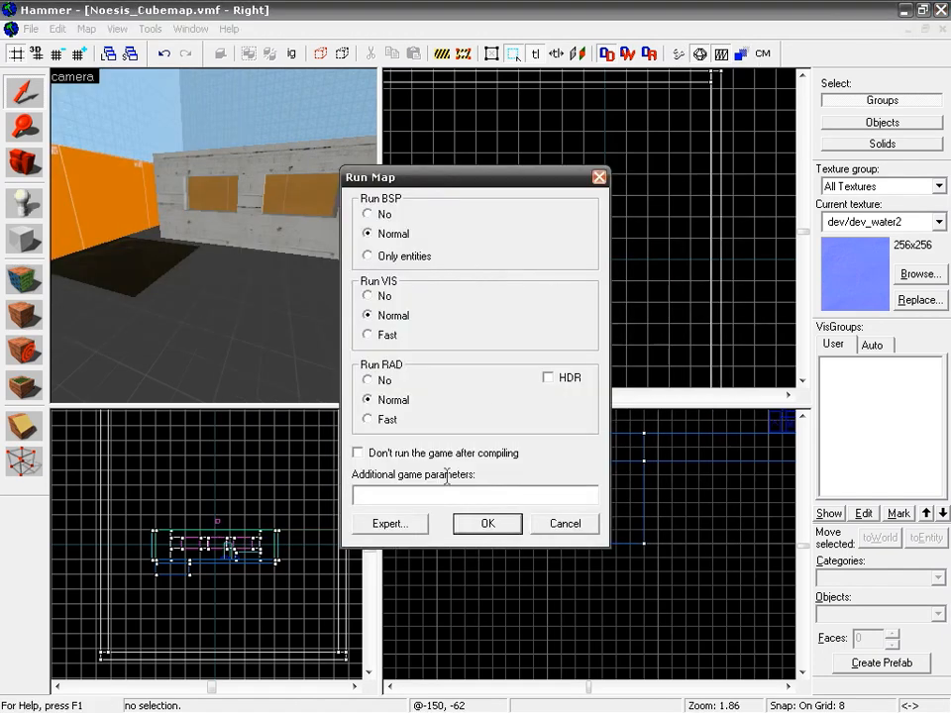
click(486, 524)
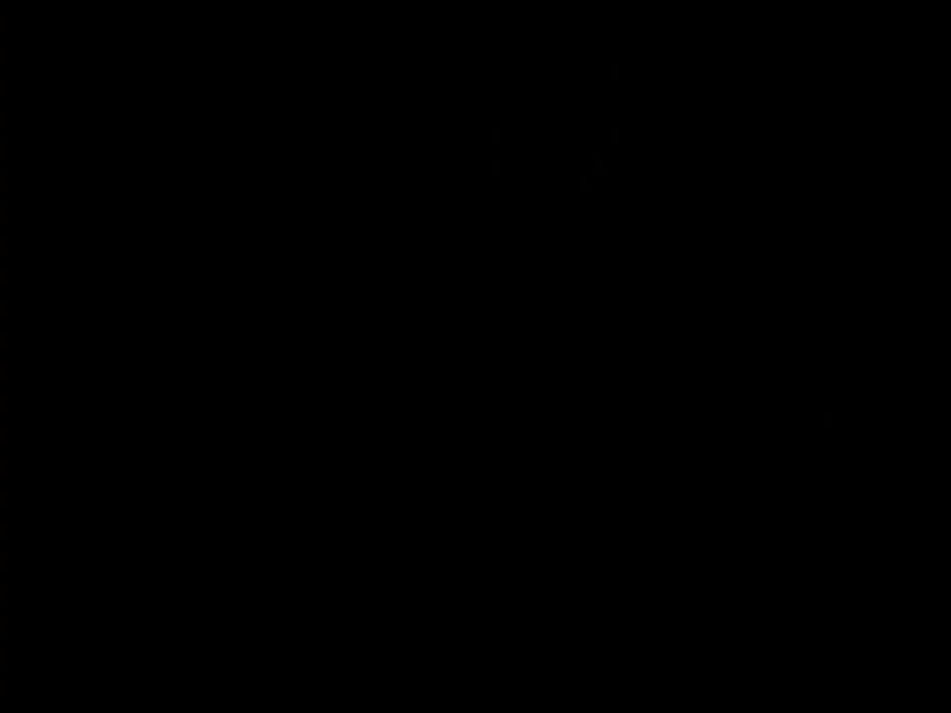
key(Escape)
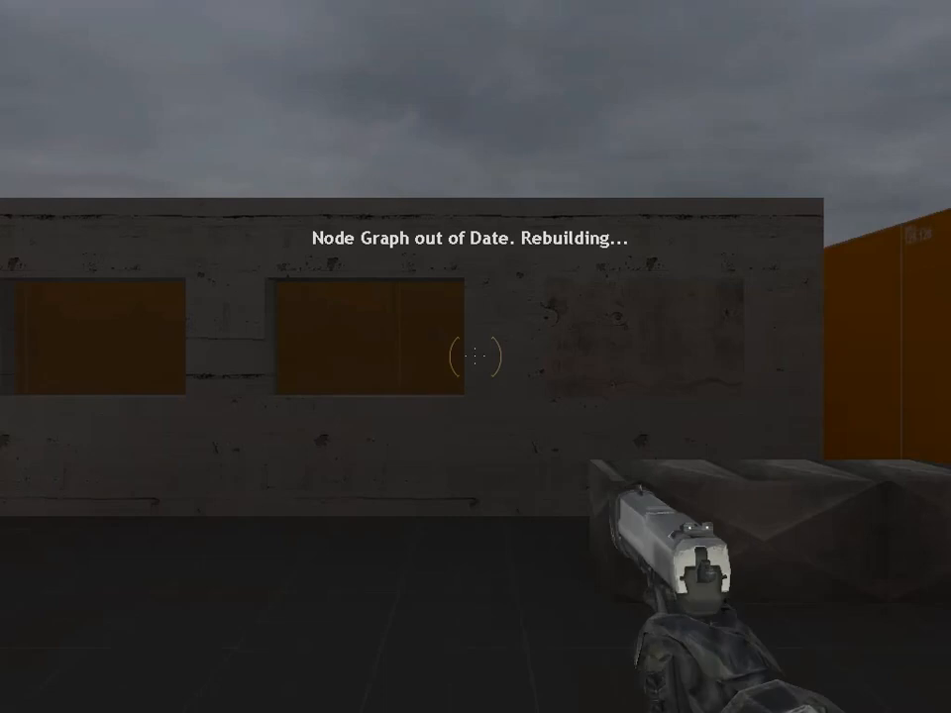
Step: Walk up to the water section in the running map and examine its surface and reflections from several angles
key(w)
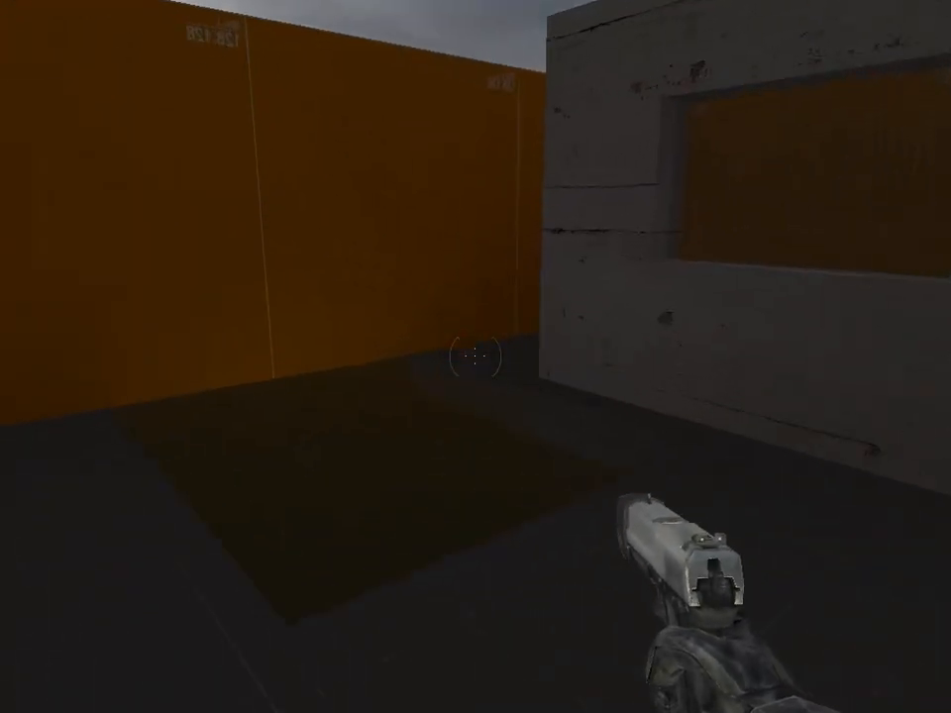
key(w)
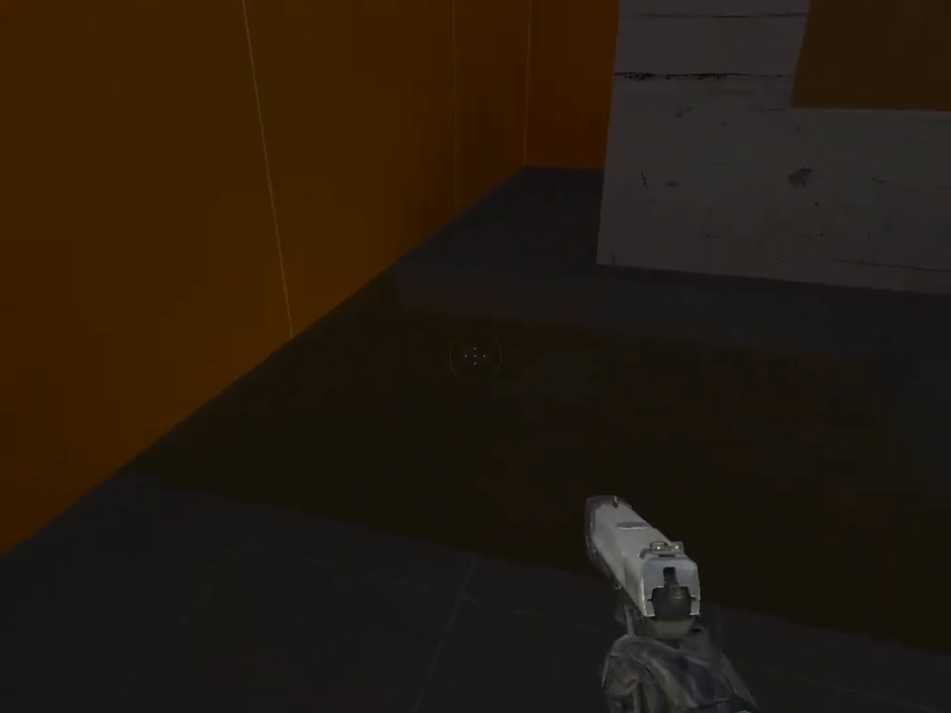
key(w)
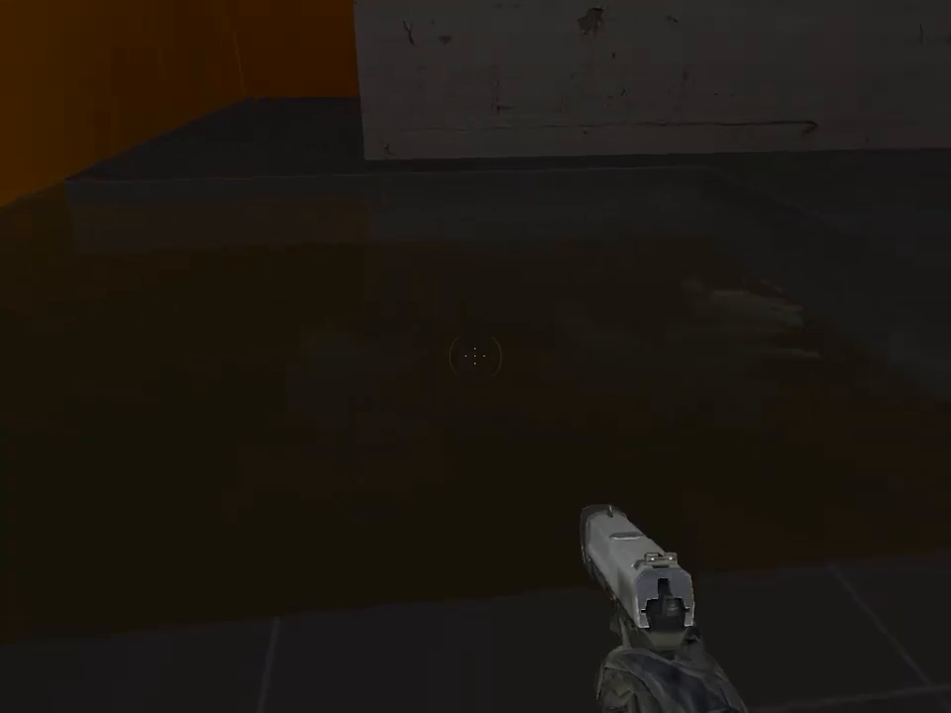
key(w)
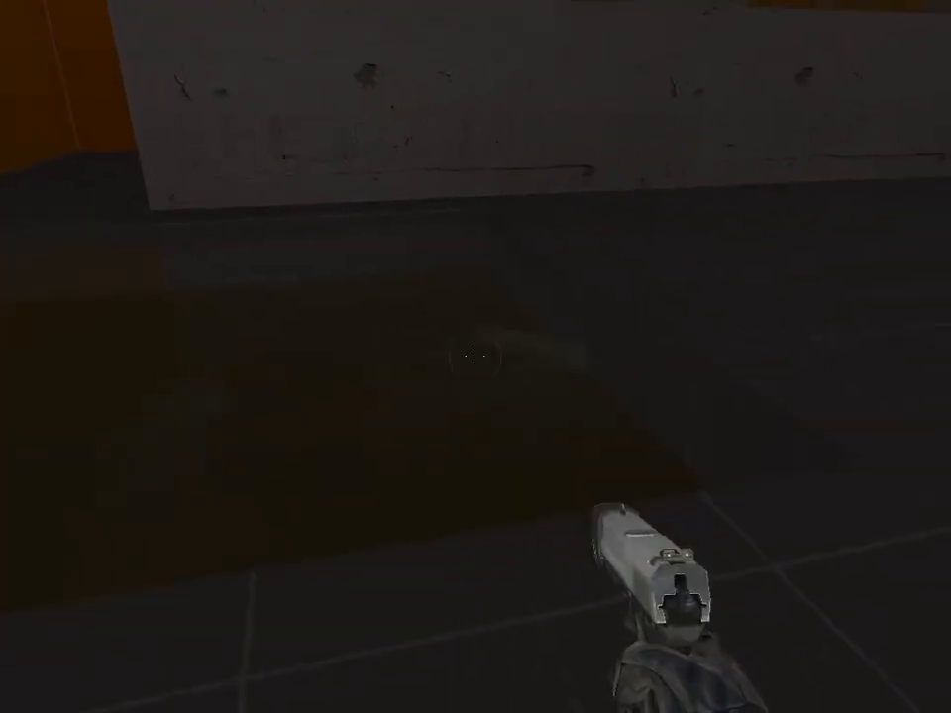
key(w)
key(d)
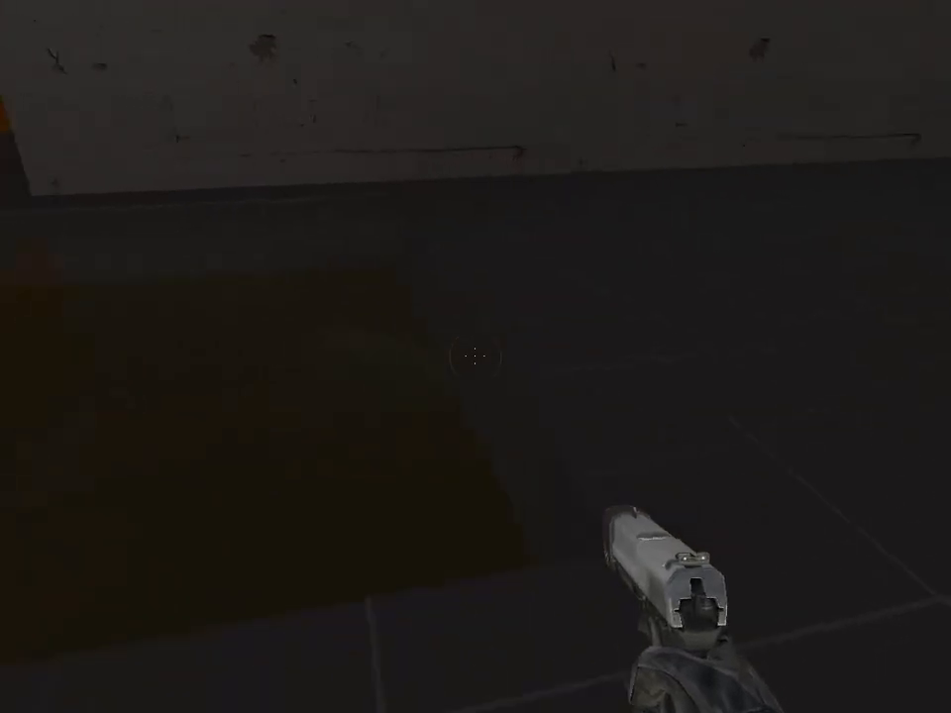
key(a)
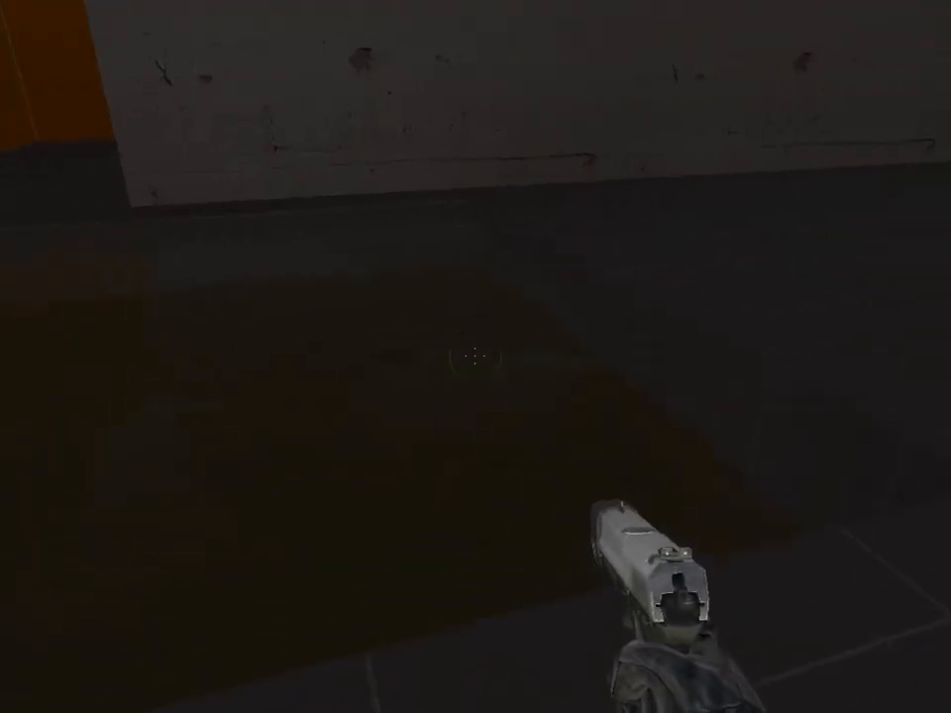
Step: Walk around the metal block beside the concrete wall and examine how its surface reflects the surroundings
key(w)
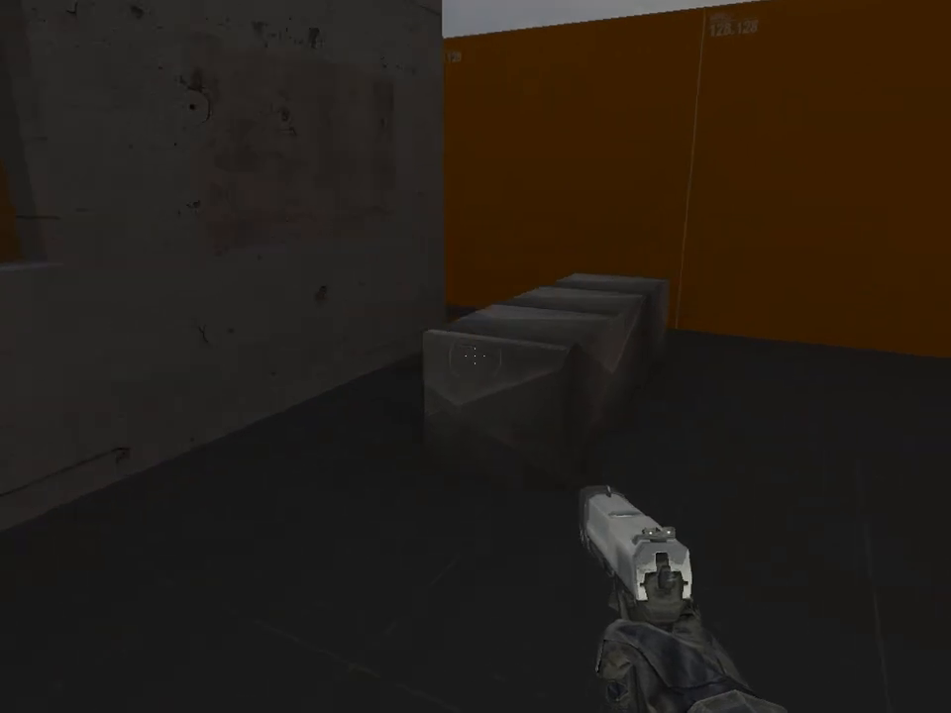
key(w)
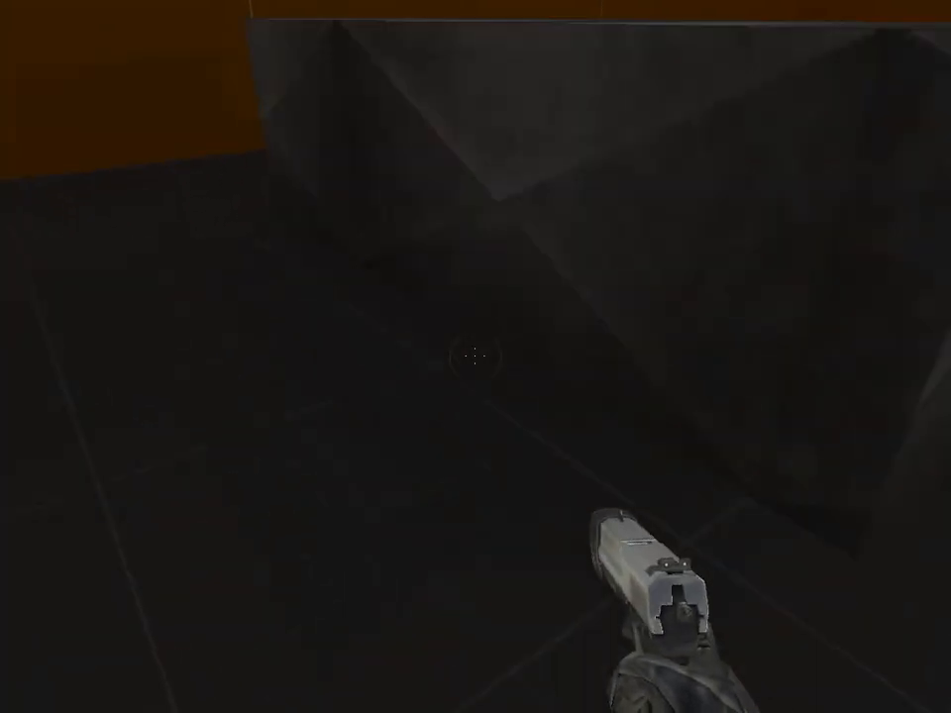
key(w)
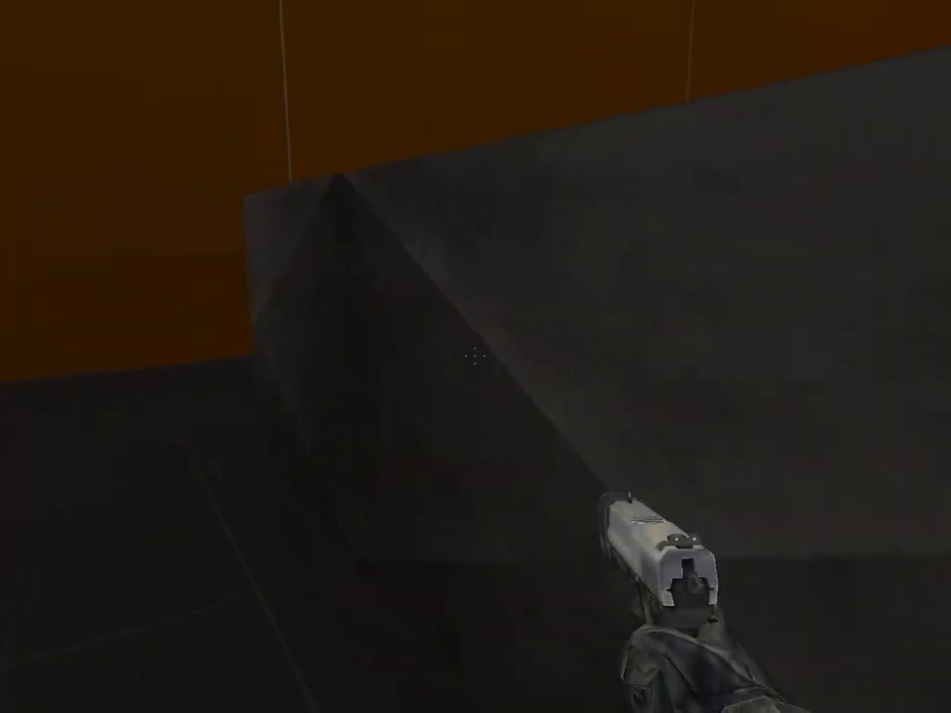
key(s)
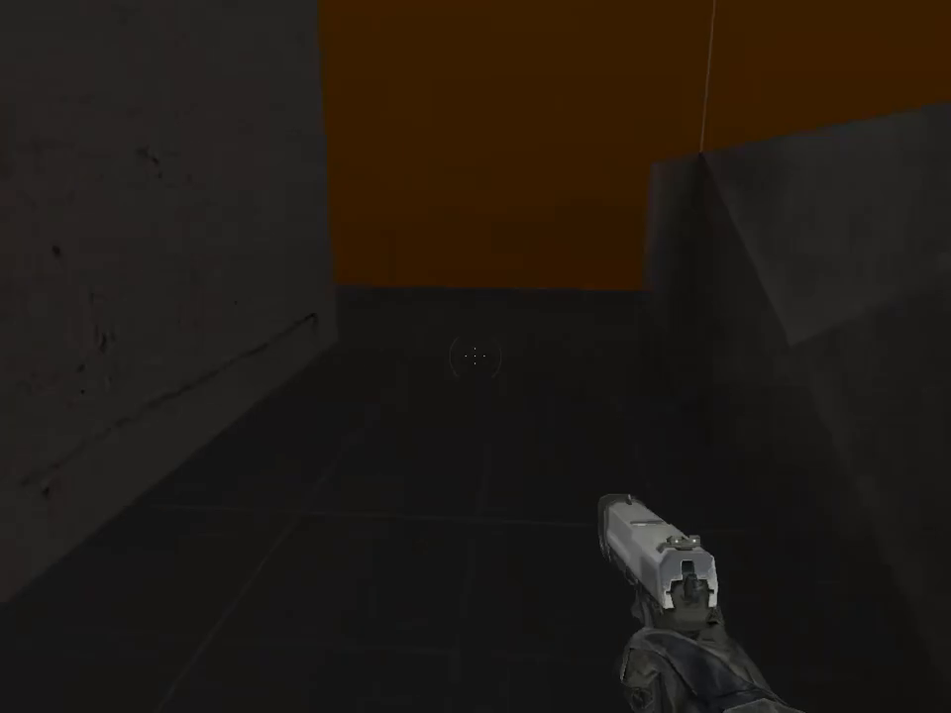
key(s)
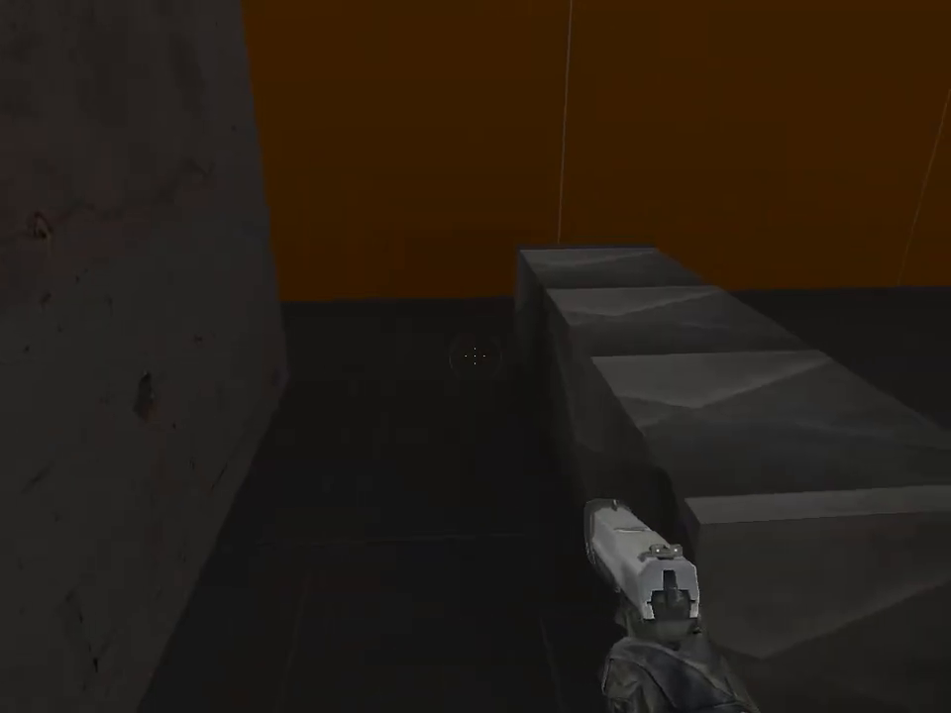
key(d)
key(w)
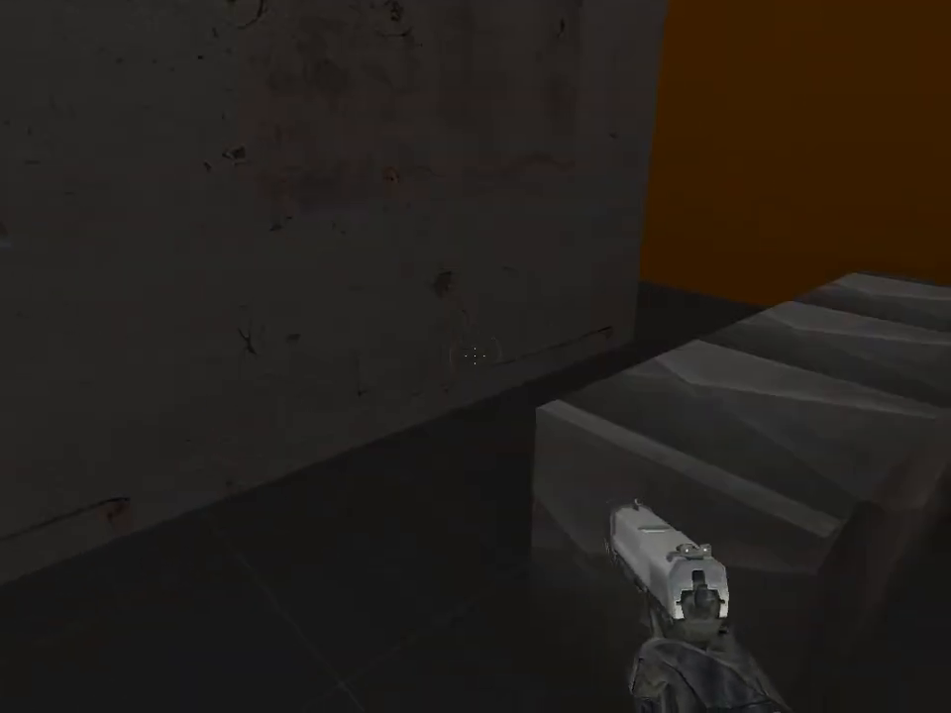
key(s)
key(s)
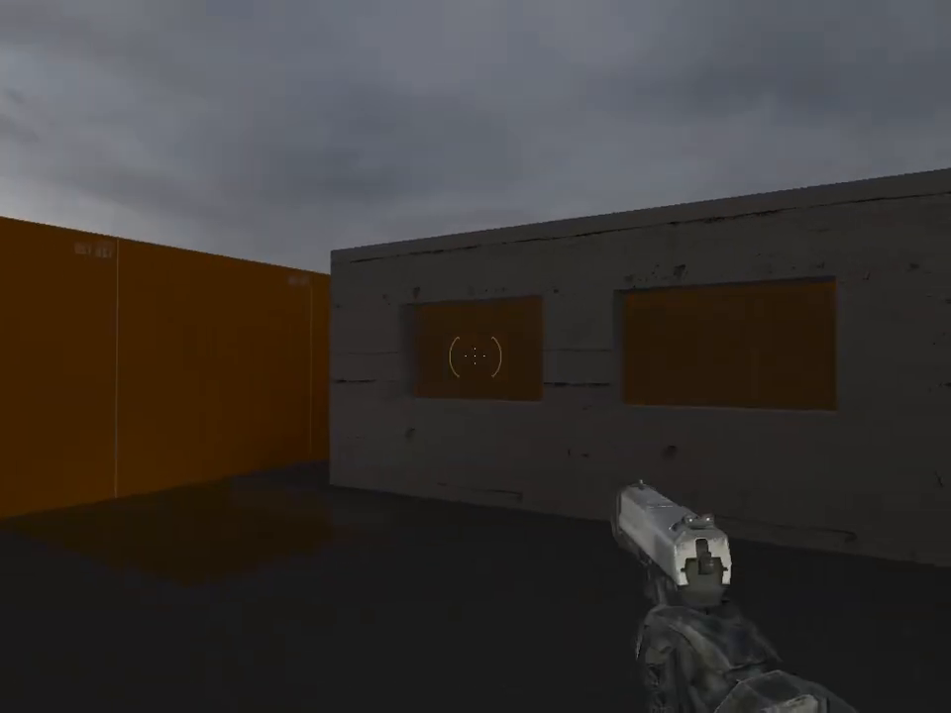
Step: Approach the windows in the concrete wall, examine the glass and break it
key(w)
key(w)
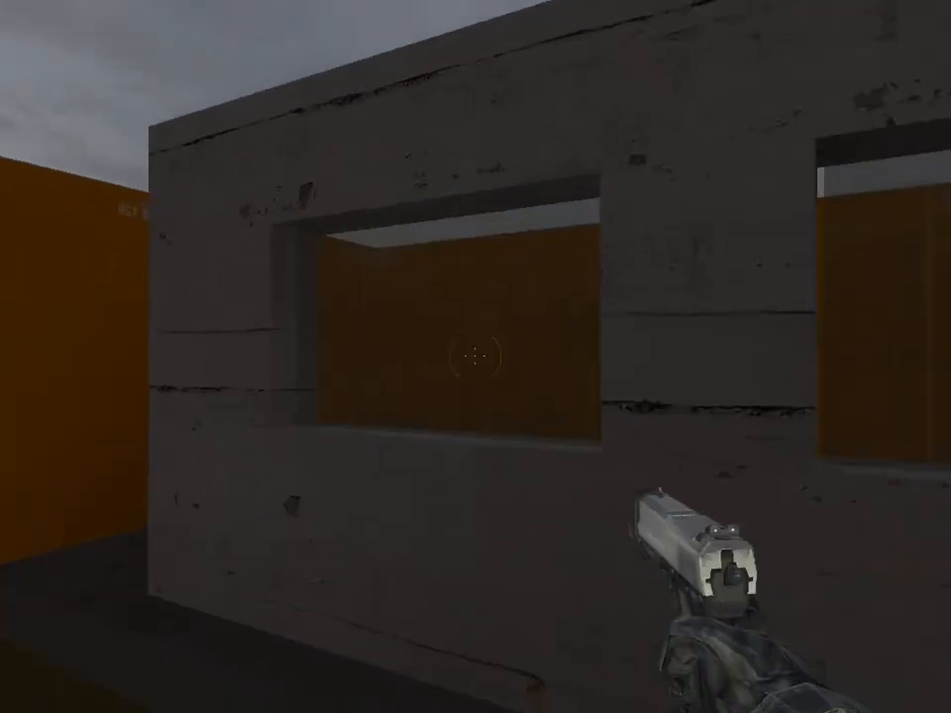
key(d)
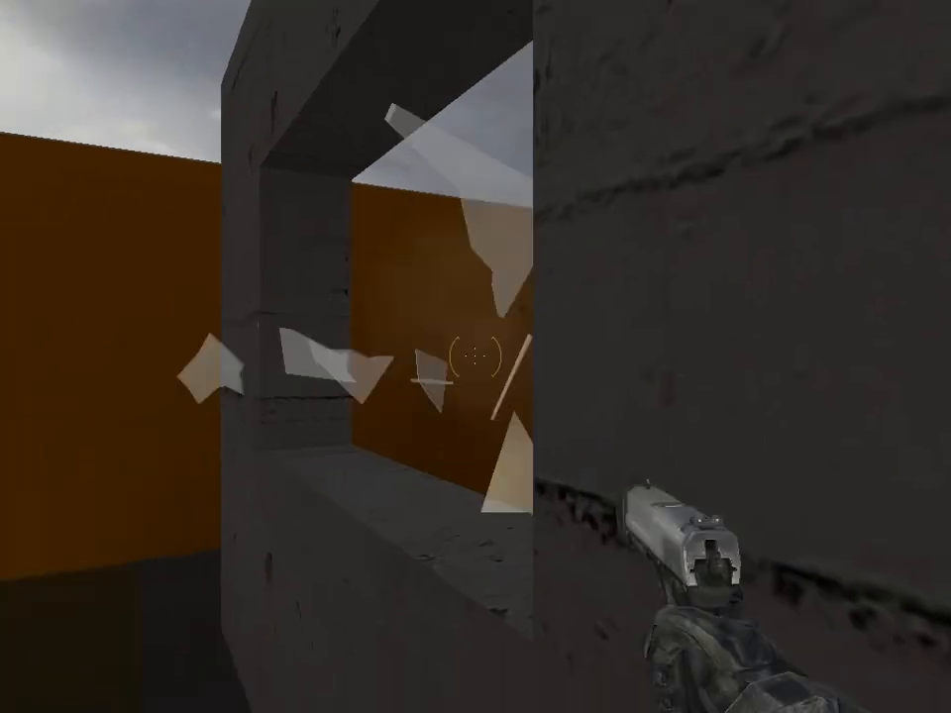
key(s)
key(s)
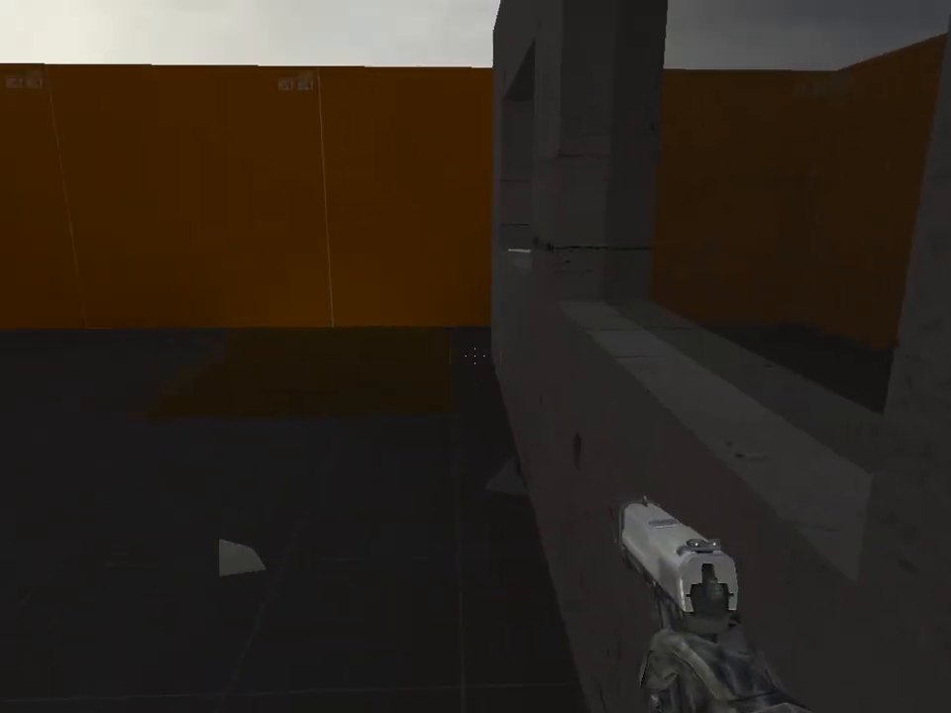
Step: Return to the water section, move into it and examine it from beneath the room's floor
key(w)
key(w)
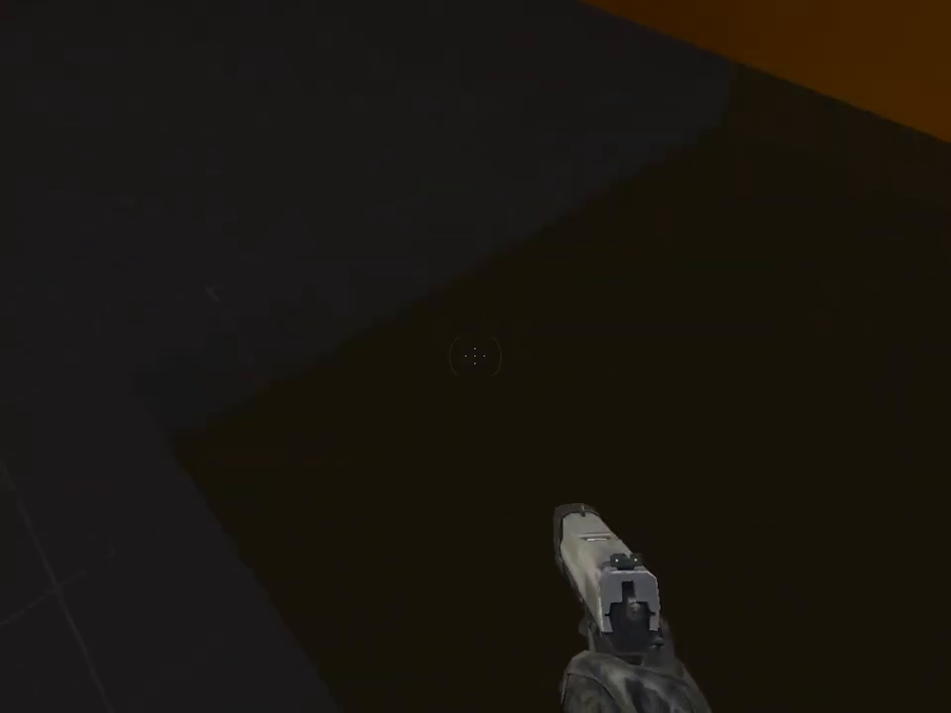
key(s)
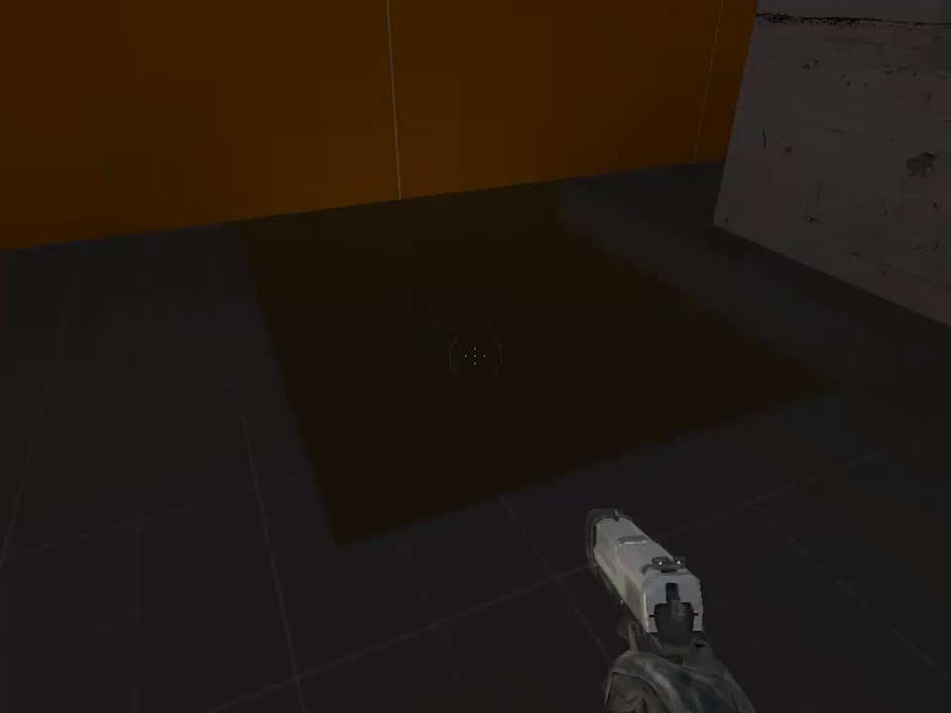
key(w)
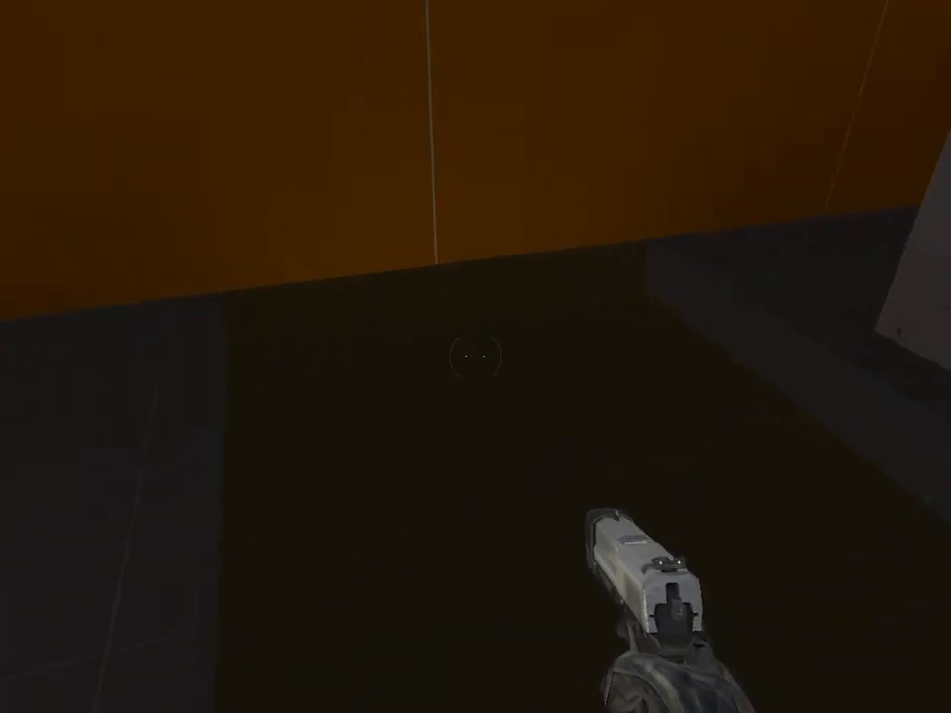
key(w)
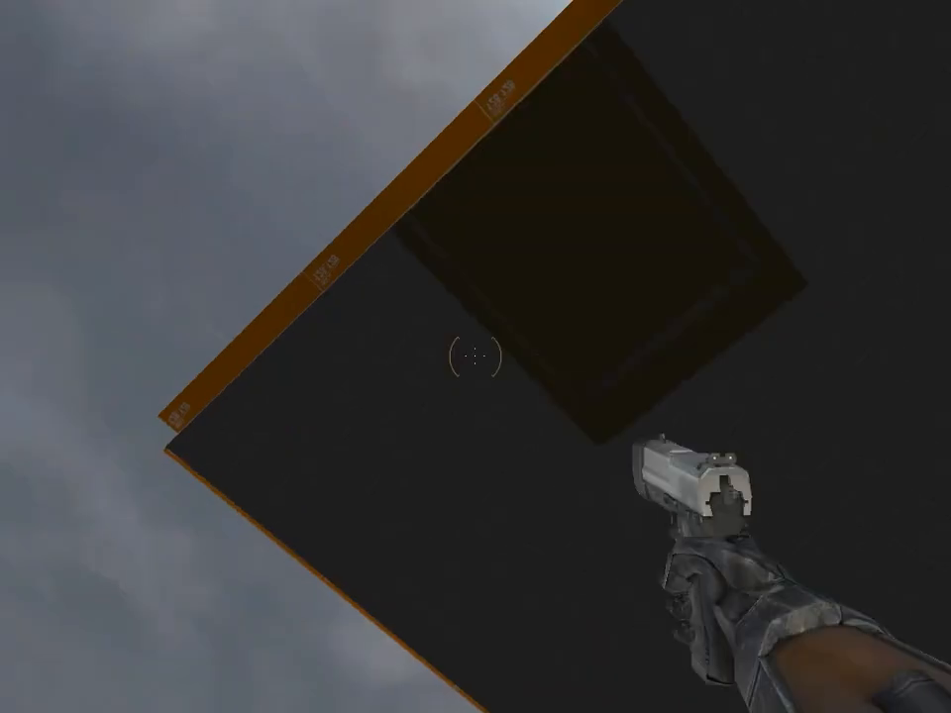
click(475, 356)
click(475, 357)
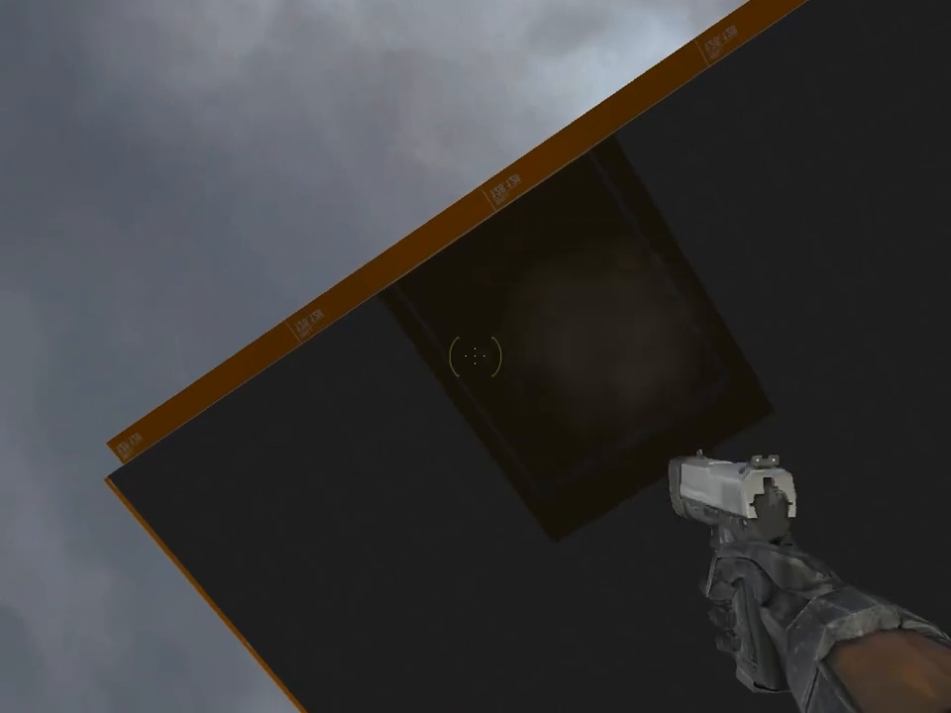
Step: Quit the game with the console command exit and close the compile log back in Hammer
key(grave)
text(exit)
key(Return)
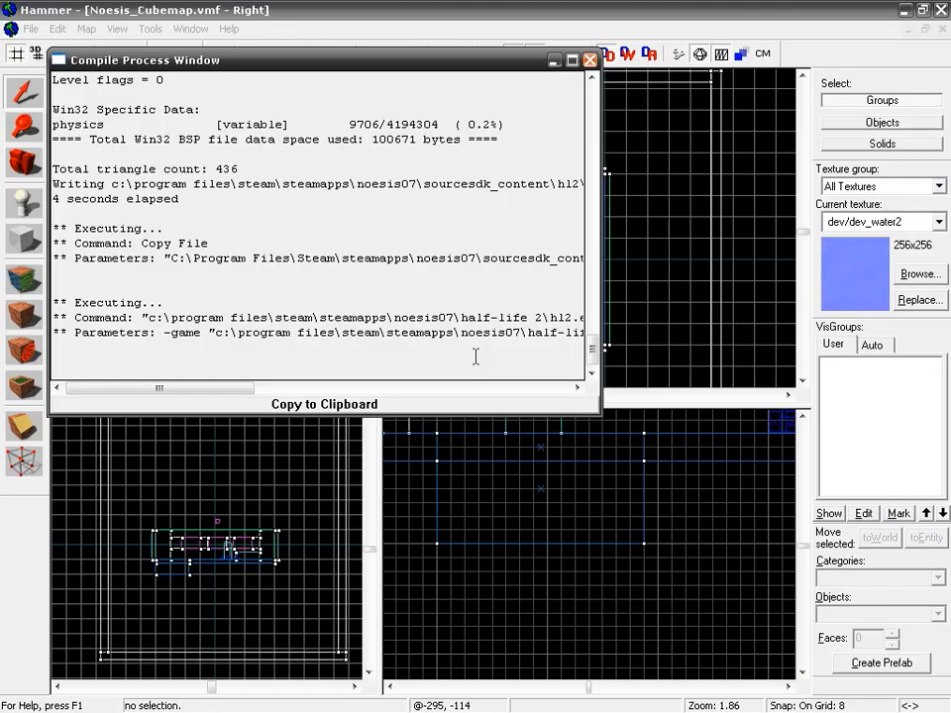
click(591, 60)
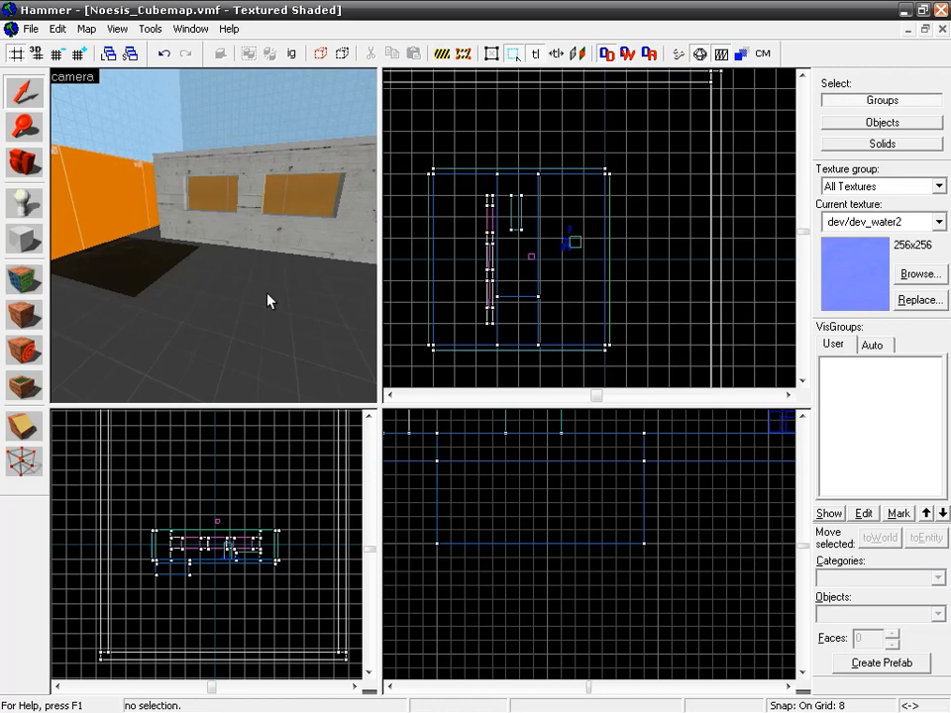
Step: Place an env_cubemap entity on the room's floor between the water pit and the windowed concrete wall
click(23, 203)
click(849, 613)
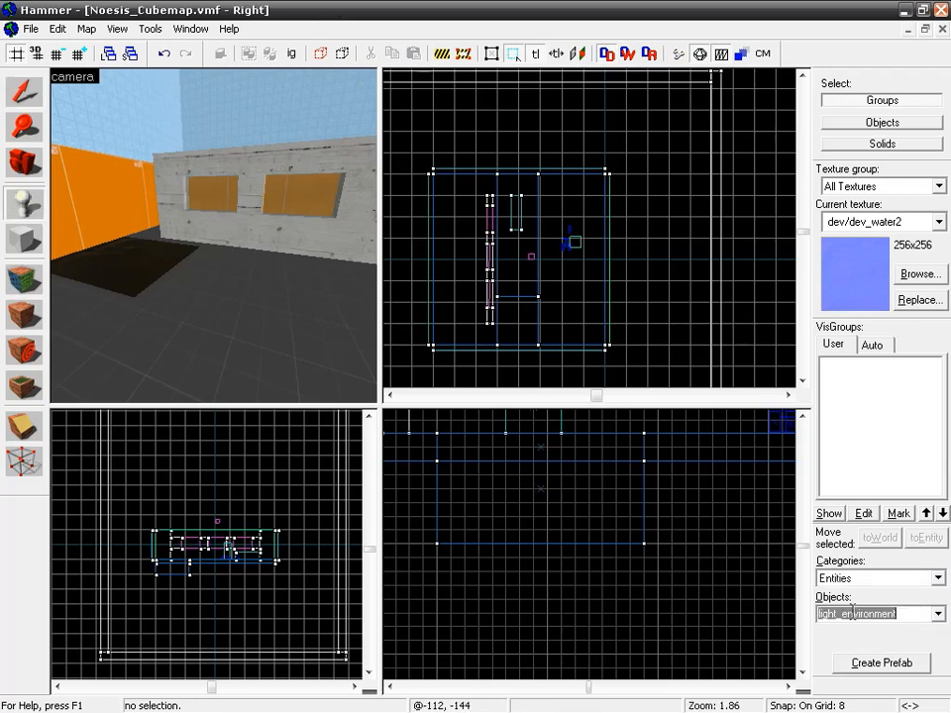
text(env_alyxemp)
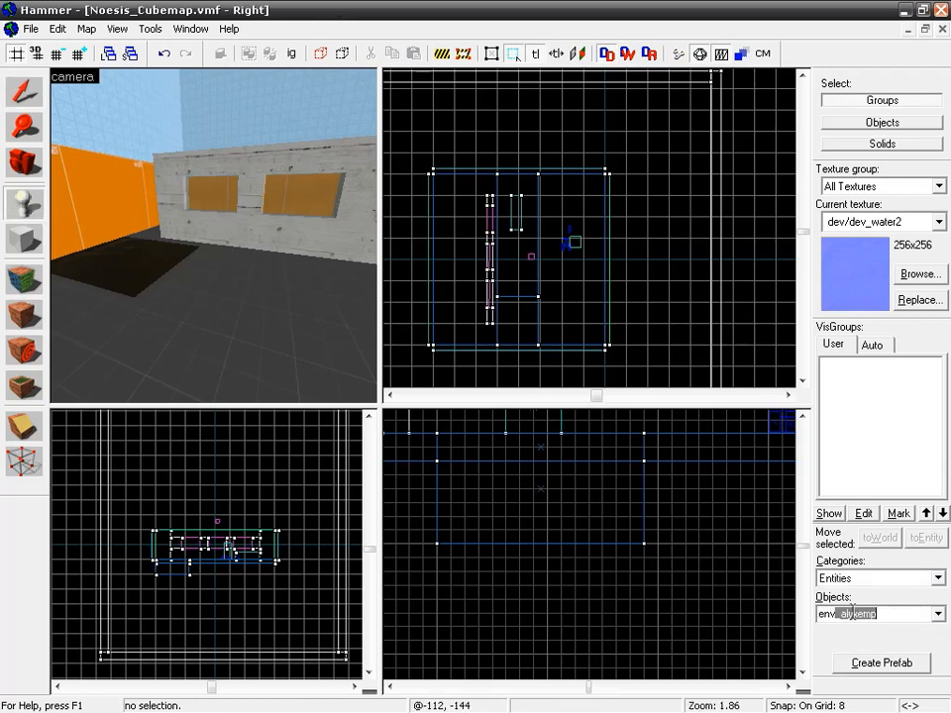
click(938, 614)
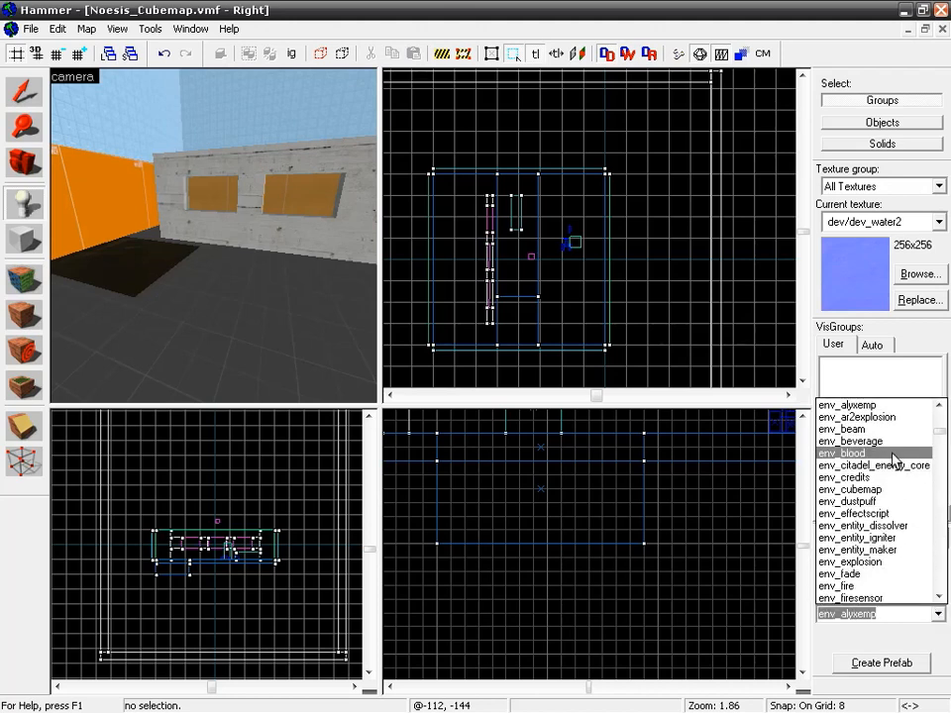
click(940, 407)
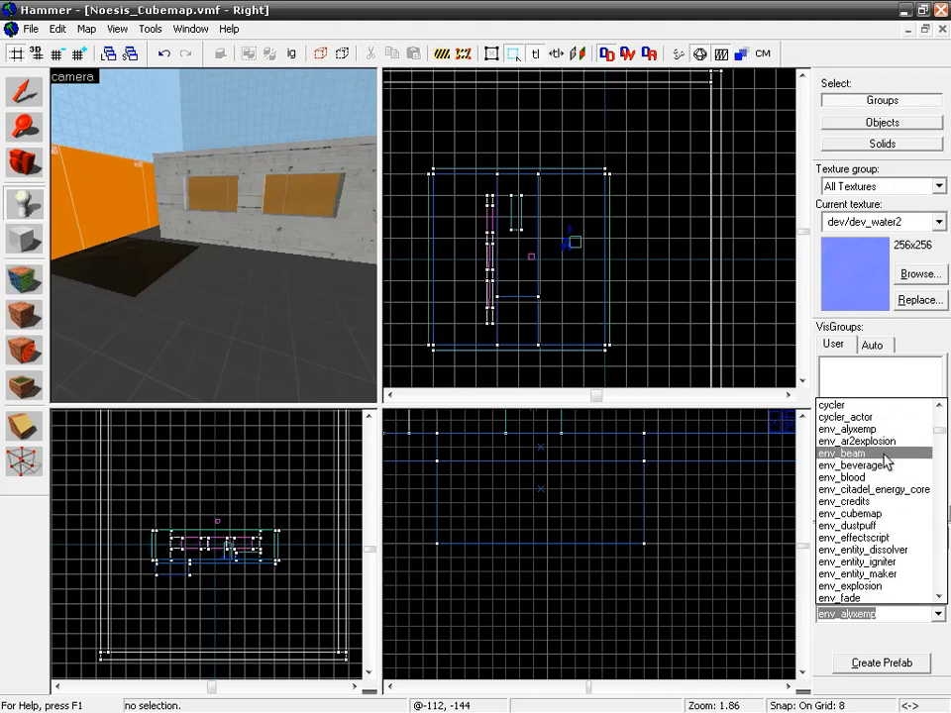
click(940, 407)
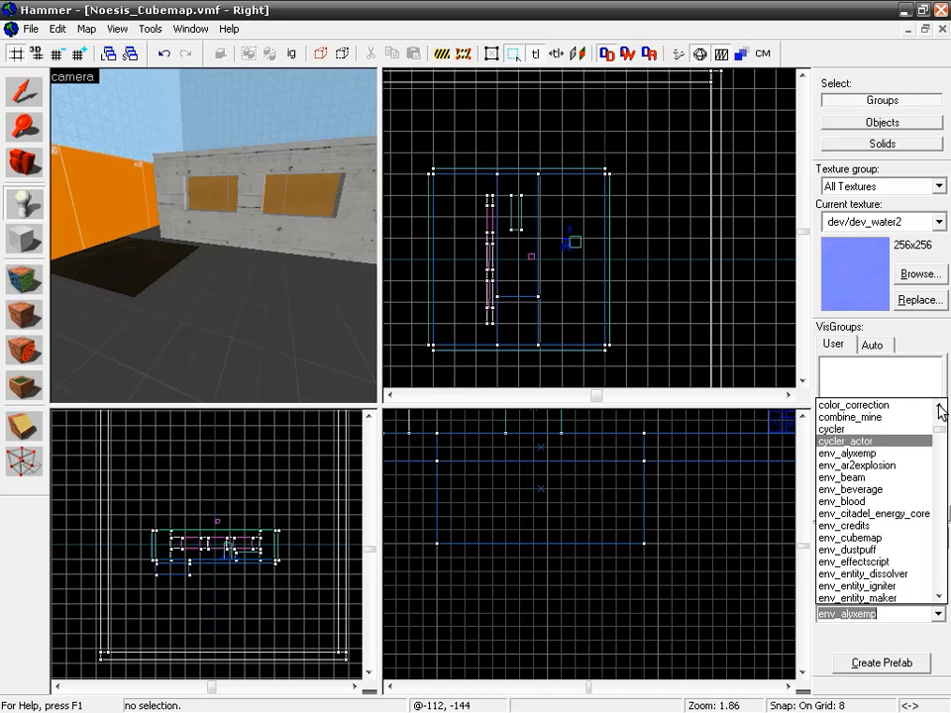
click(884, 618)
drag(839, 614, 901, 611)
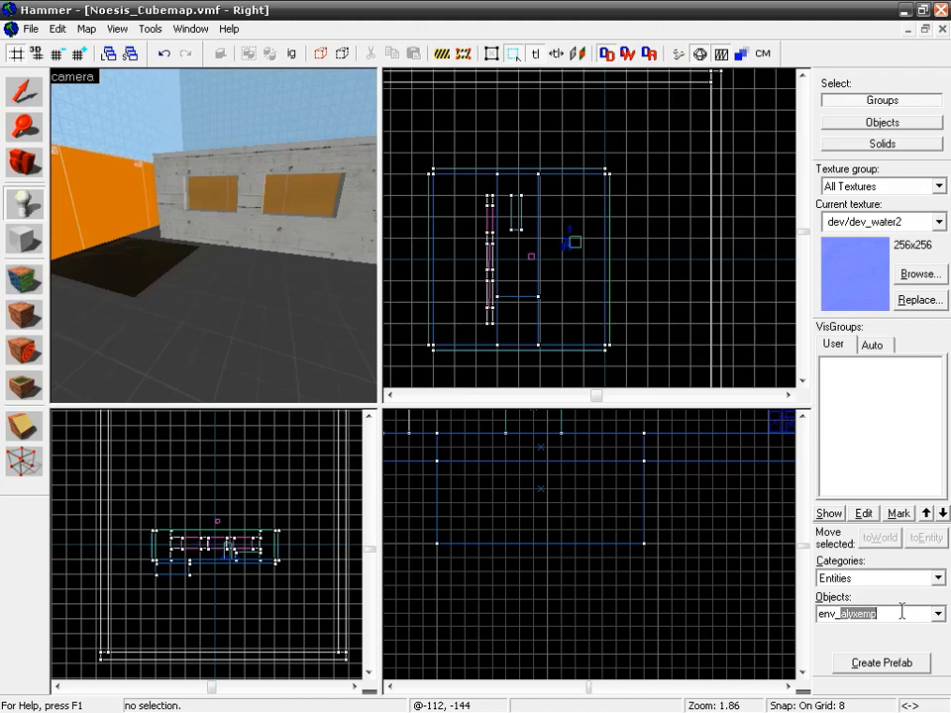
text(cube)
click(220, 268)
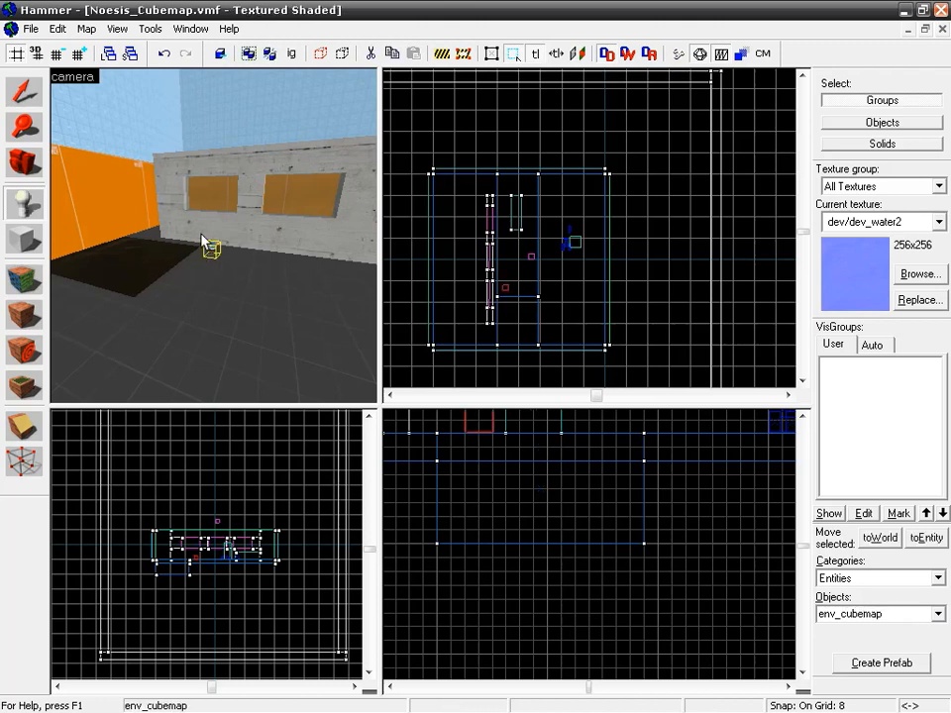
Step: Fly around the new env_cubemap and examine its reflective sphere from close up and from a distance
key(z)
key(w)
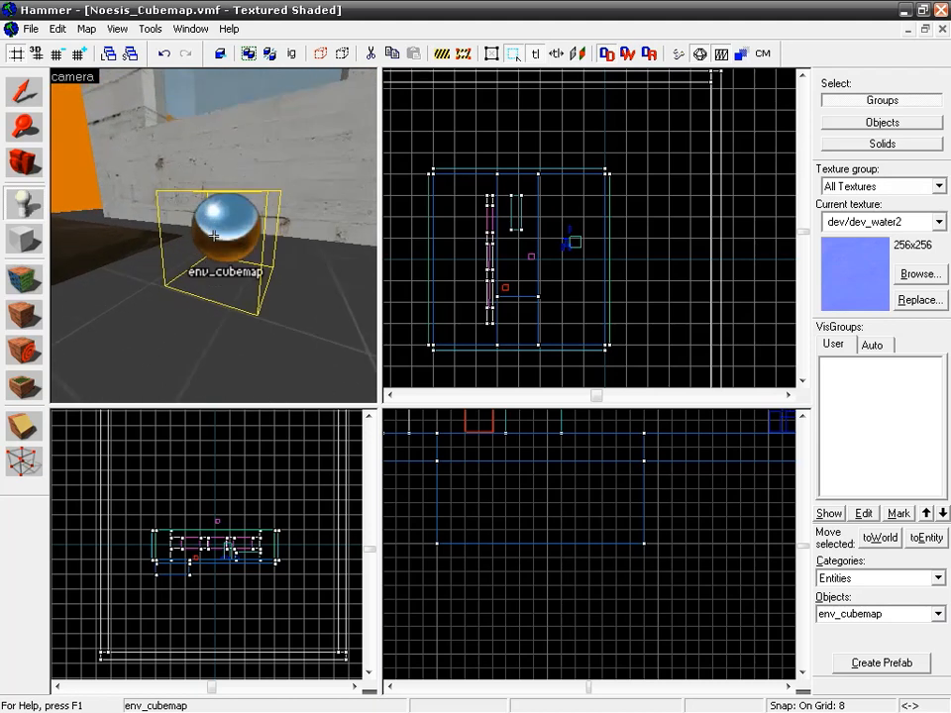
key(s)
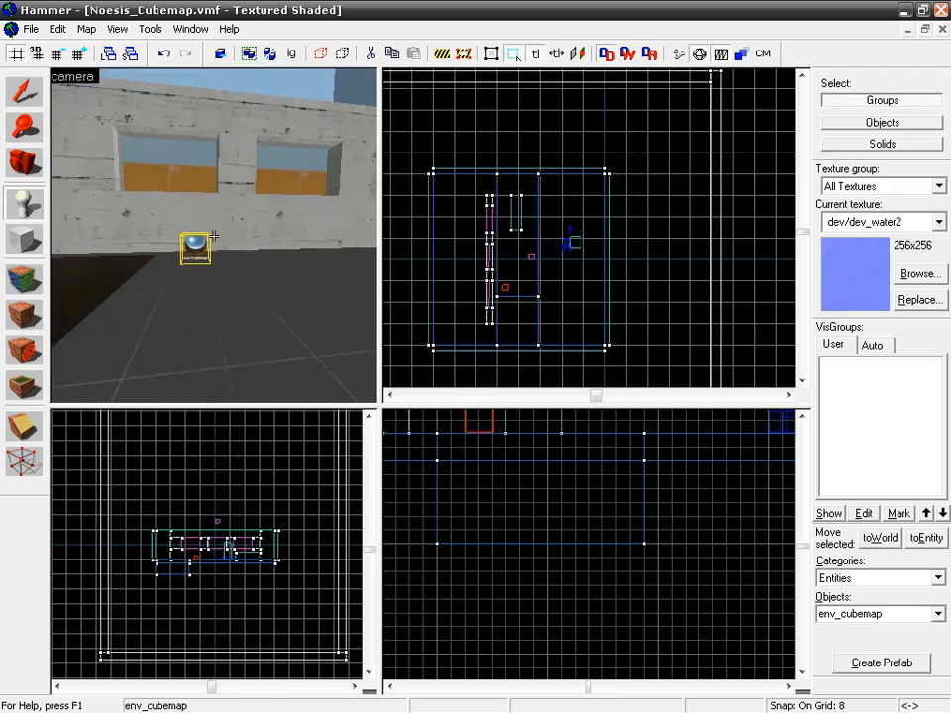
key(w)
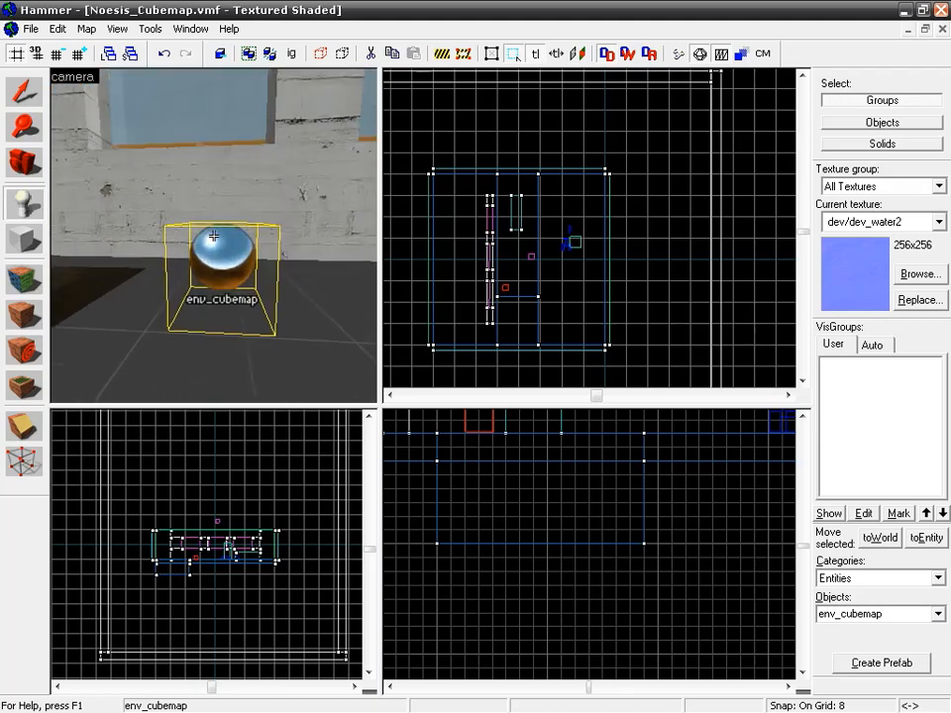
key(s)
key(w)
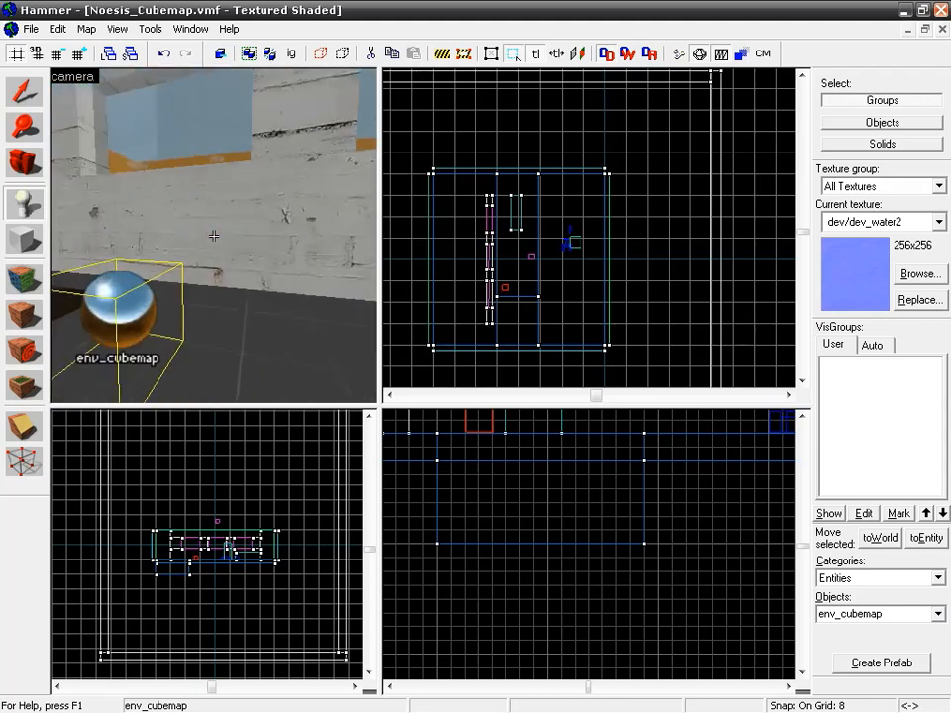
key(s)
key(w)
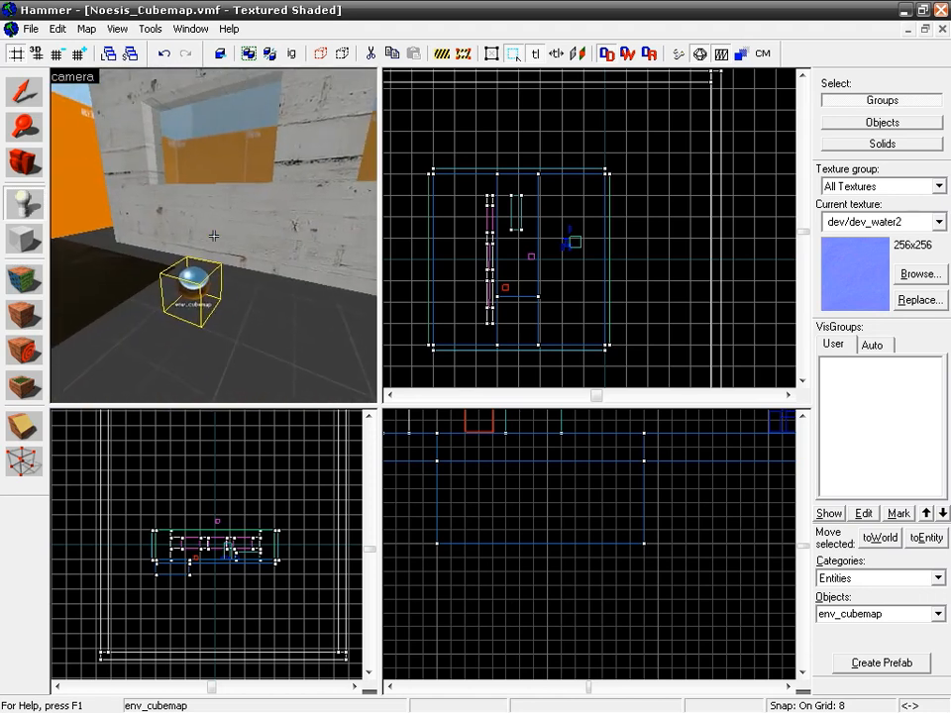
key(s)
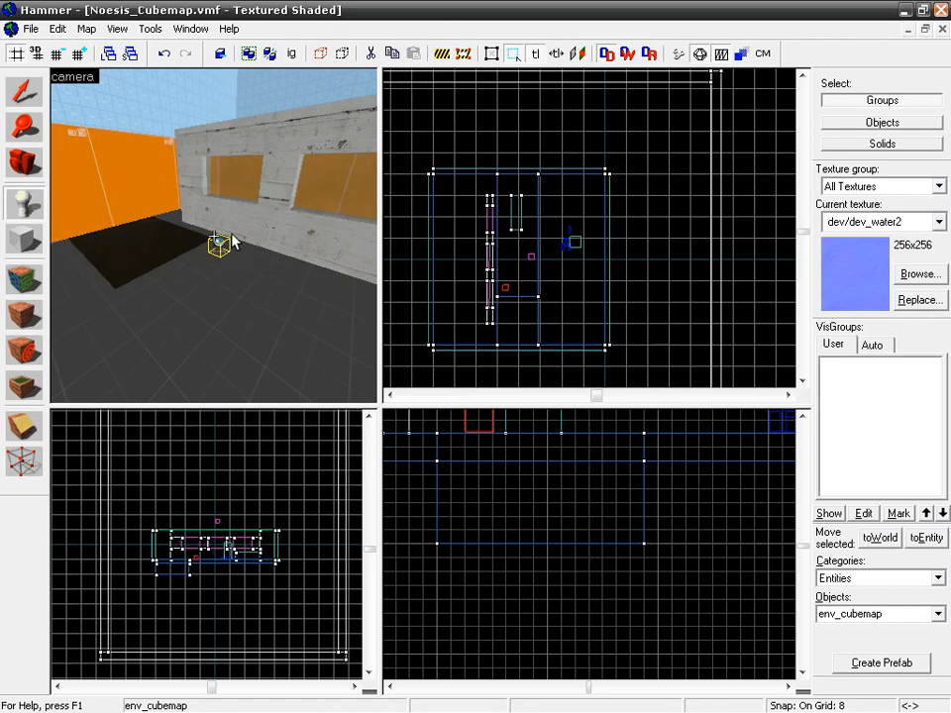
Step: Coarsen the grid to 16 units and move the cubemap horizontally to about -288, -64, near the water pit
scroll(505, 259, up, 5)
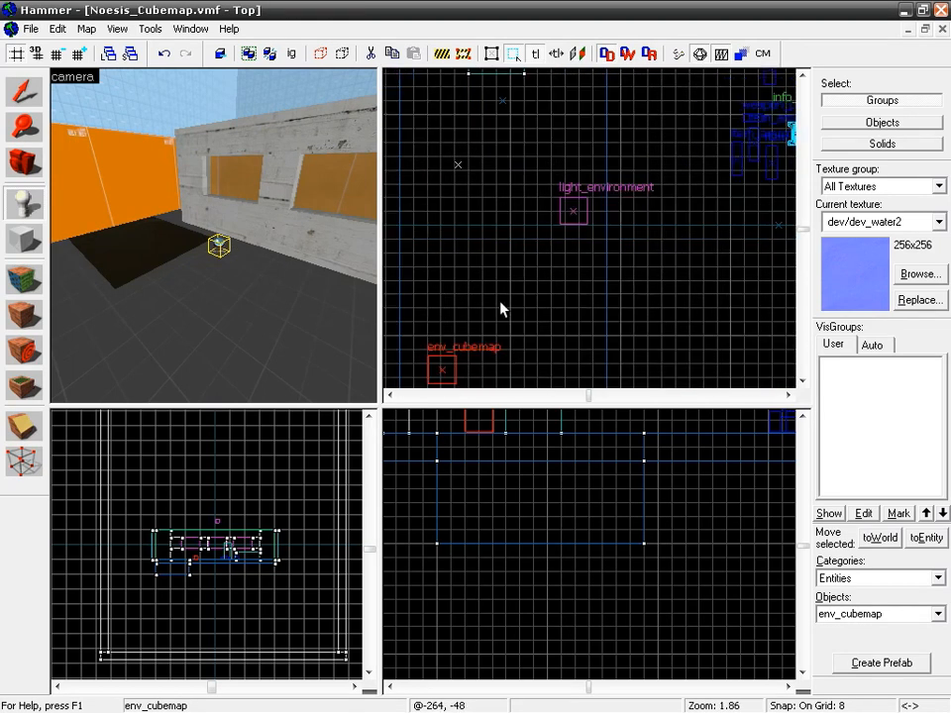
middle_drag(471, 297, 520, 168)
click(27, 96)
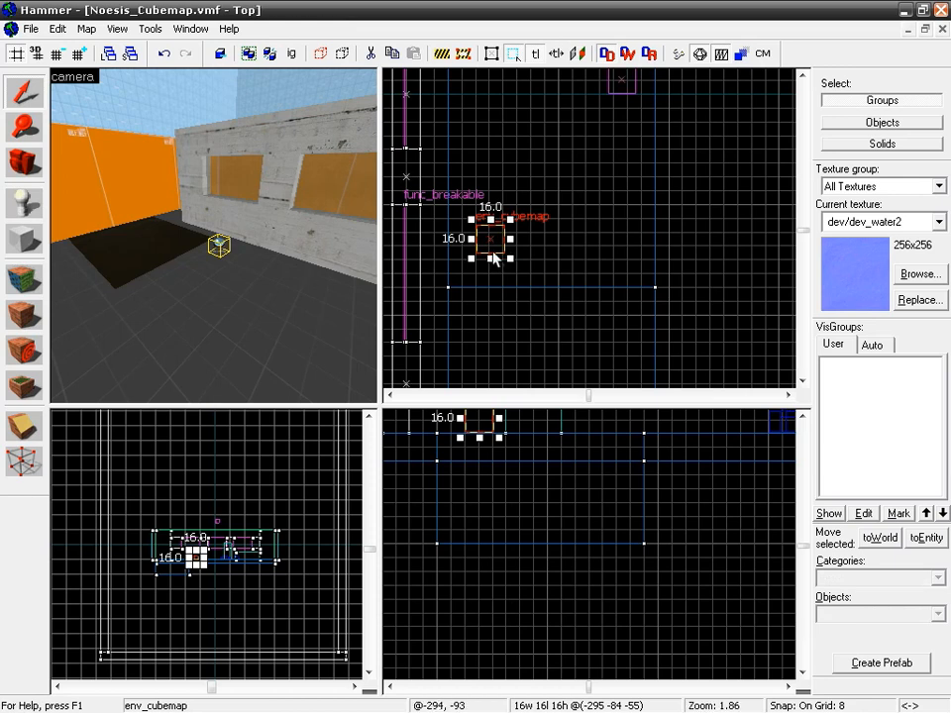
key(bracketright)
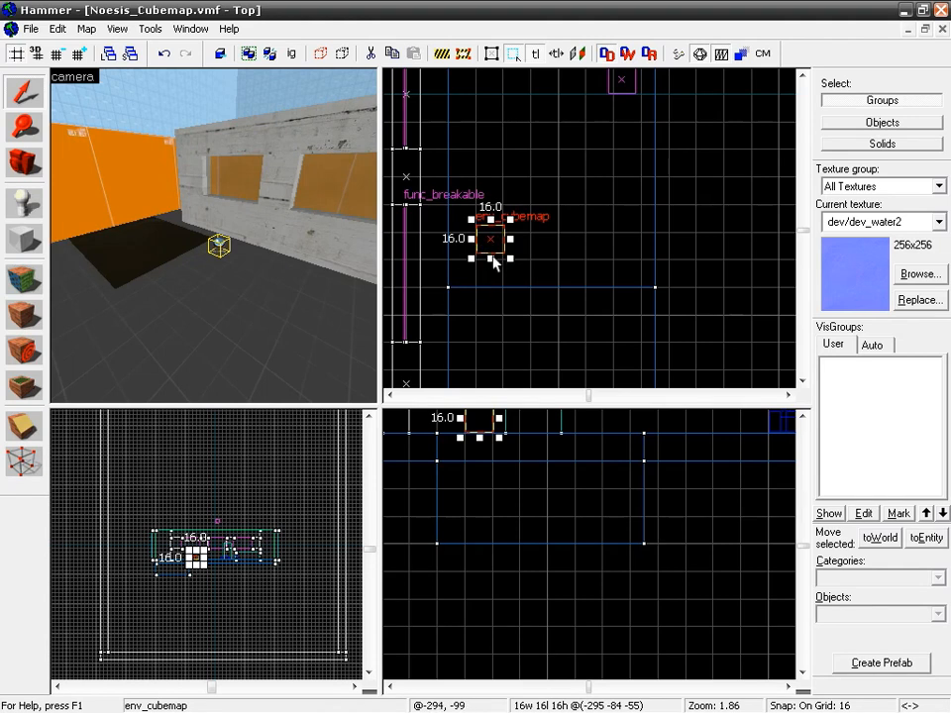
drag(498, 239, 510, 204)
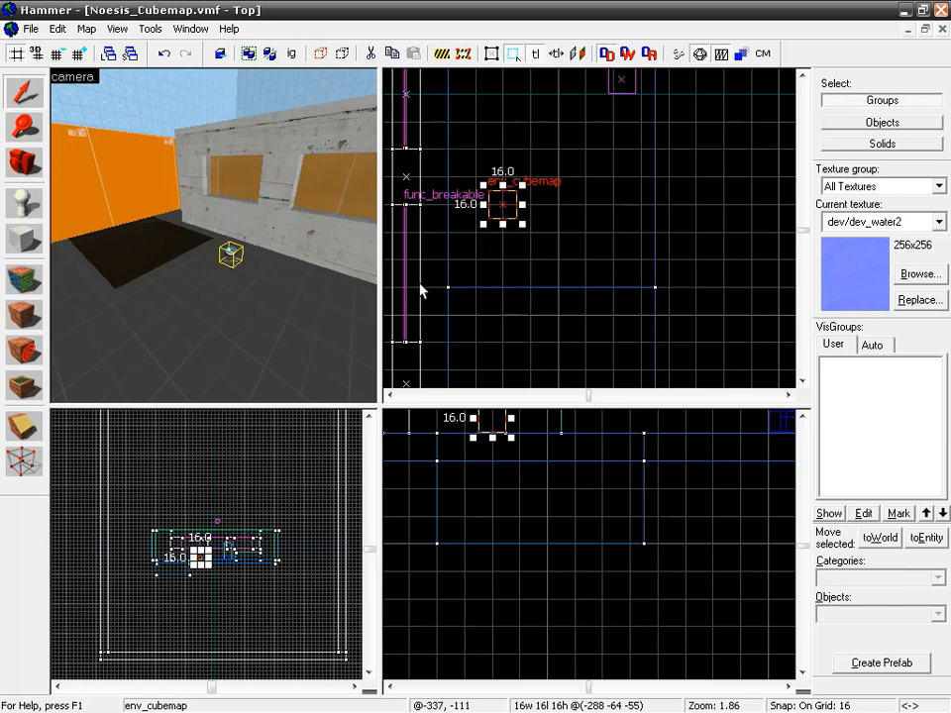
Step: Raise the cubemap from the floor to the windows' height, at about z 16
middle_drag(499, 475, 524, 596)
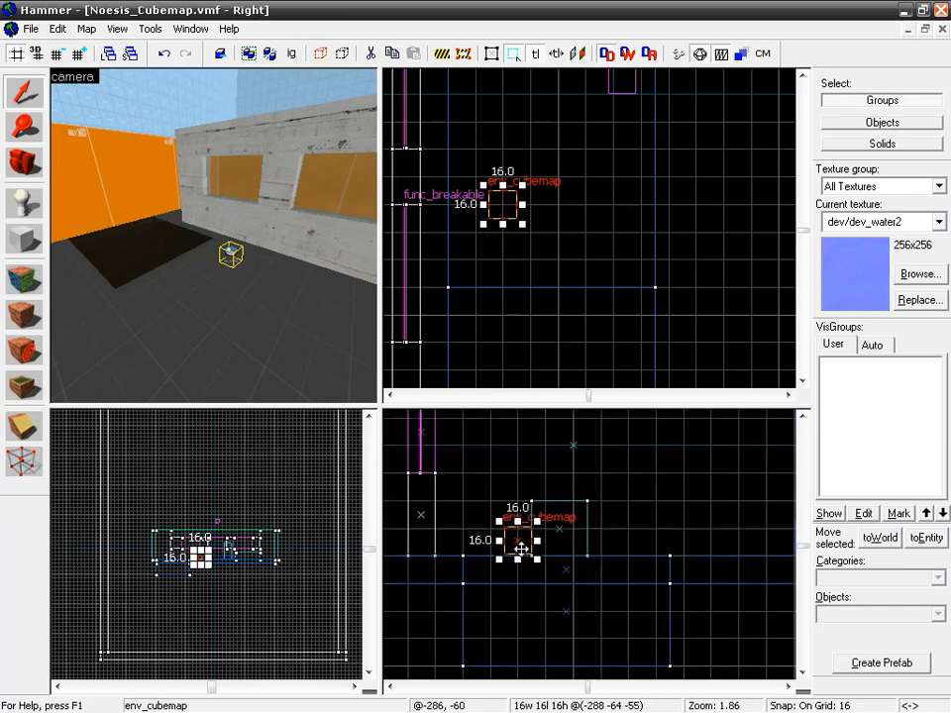
drag(519, 544, 516, 425)
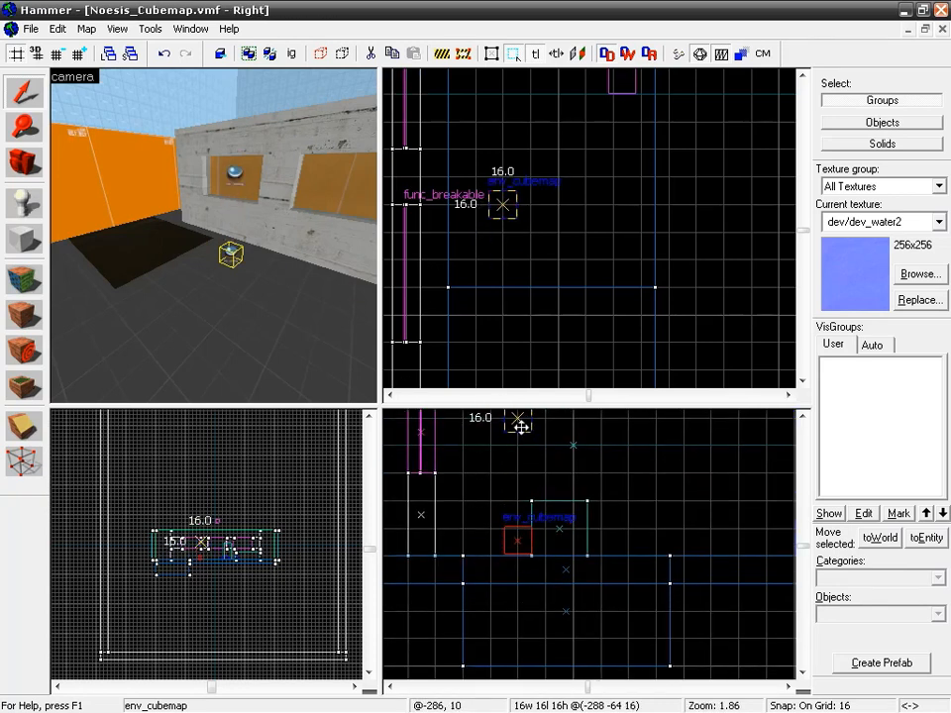
middle_drag(496, 465, 503, 535)
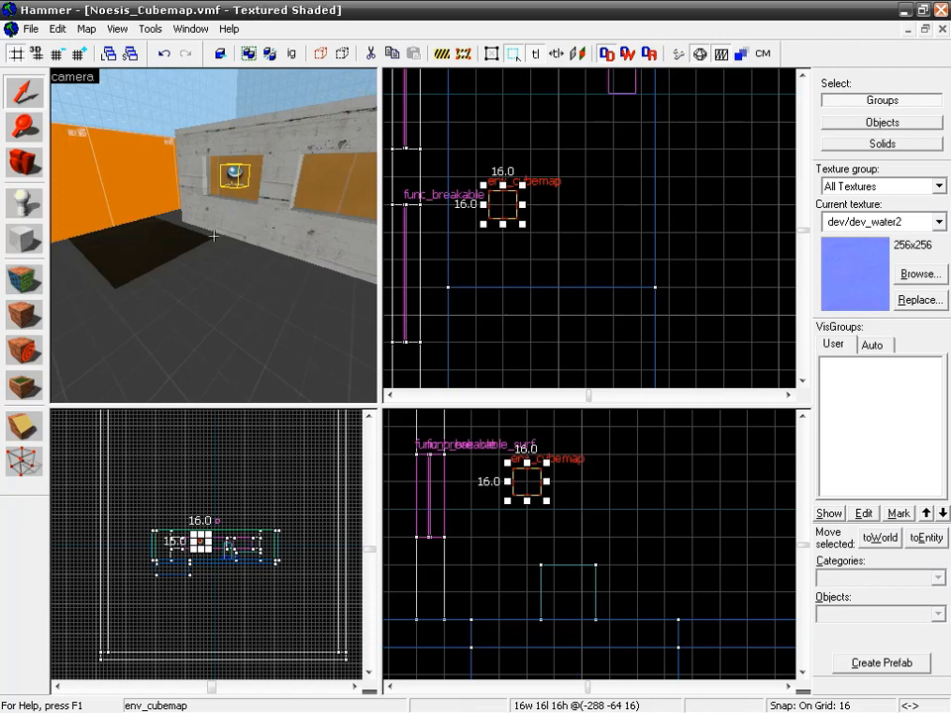
key(z)
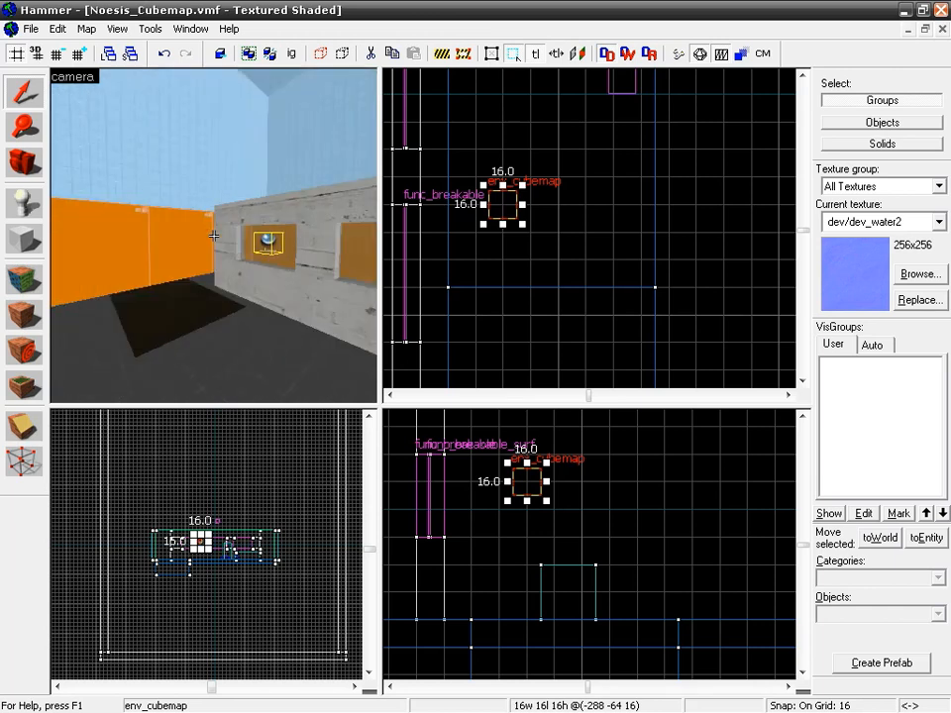
key(z)
Step: Copy the cubemap at the same height to about -288, 144, beside the metal block along the concrete wall
scroll(501, 282, down, 2)
scroll(543, 308, down, 1)
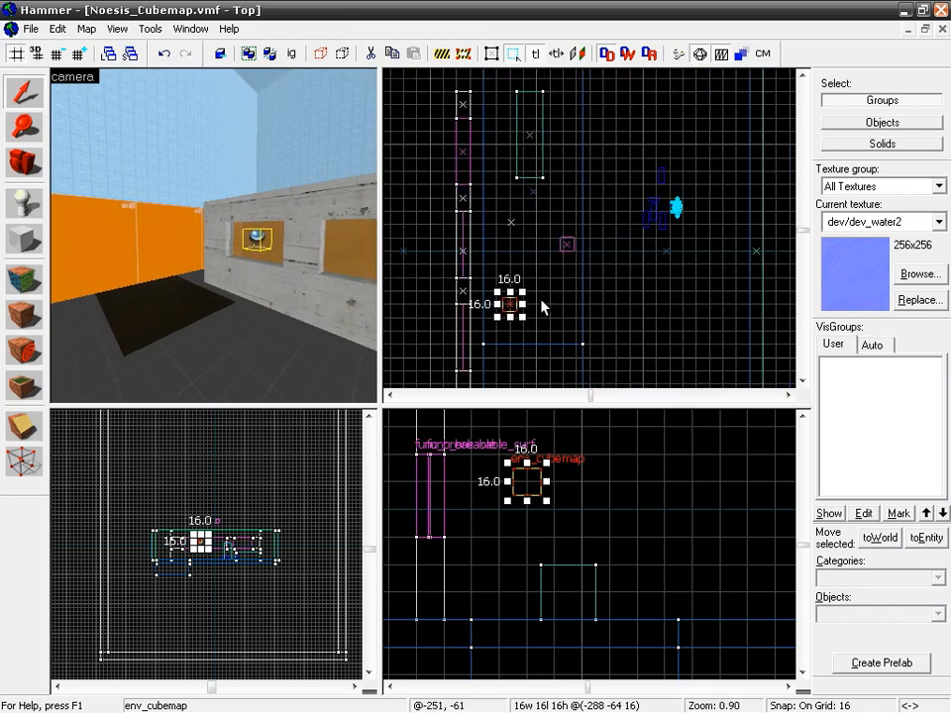
drag(510, 304, 510, 127)
key(z)
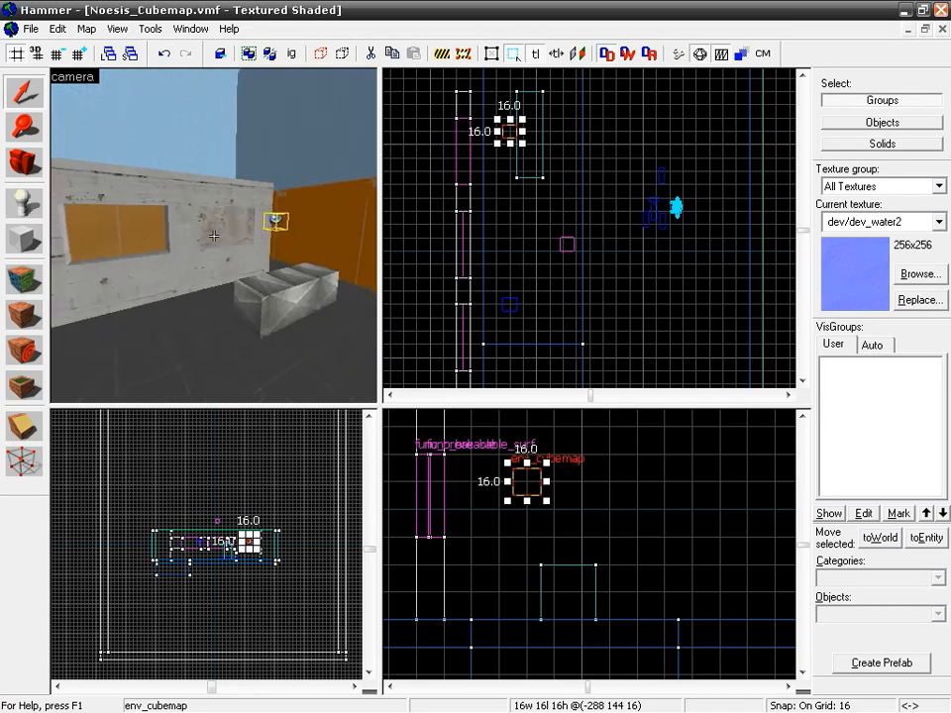
key(w)
key(d)
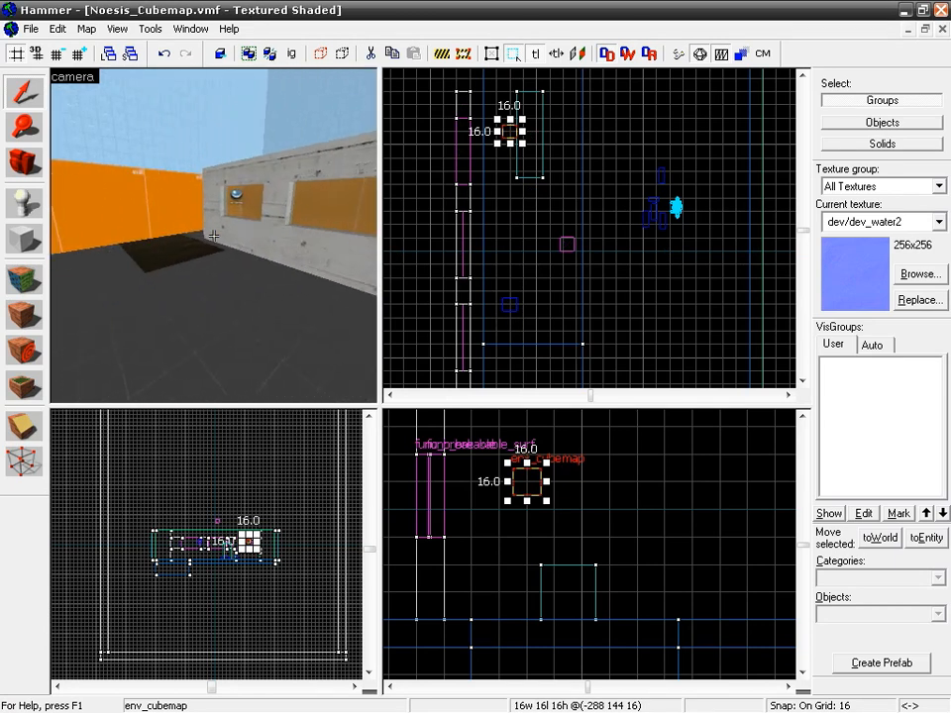
key(z)
Step: Copy the cubemap near the water pit to about -208, -176, over the pit's edge farther from the concrete wall
middle_drag(539, 272, 471, 161)
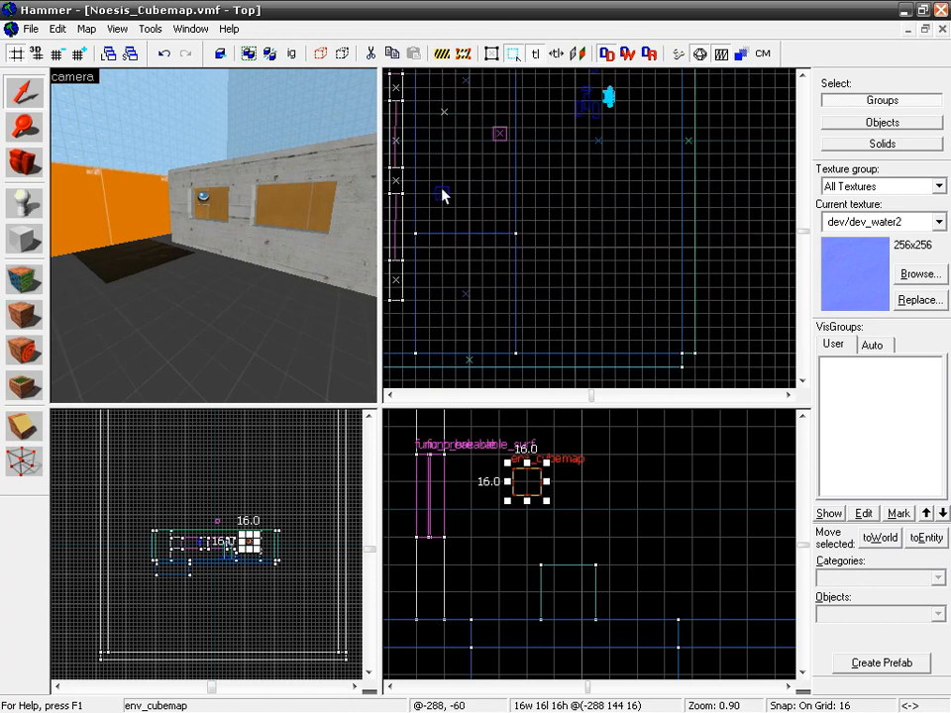
click(198, 200)
mouse_move(439, 198)
mouse_down()
mouse_move(459, 212)
mouse_move(501, 294)
mouse_up()
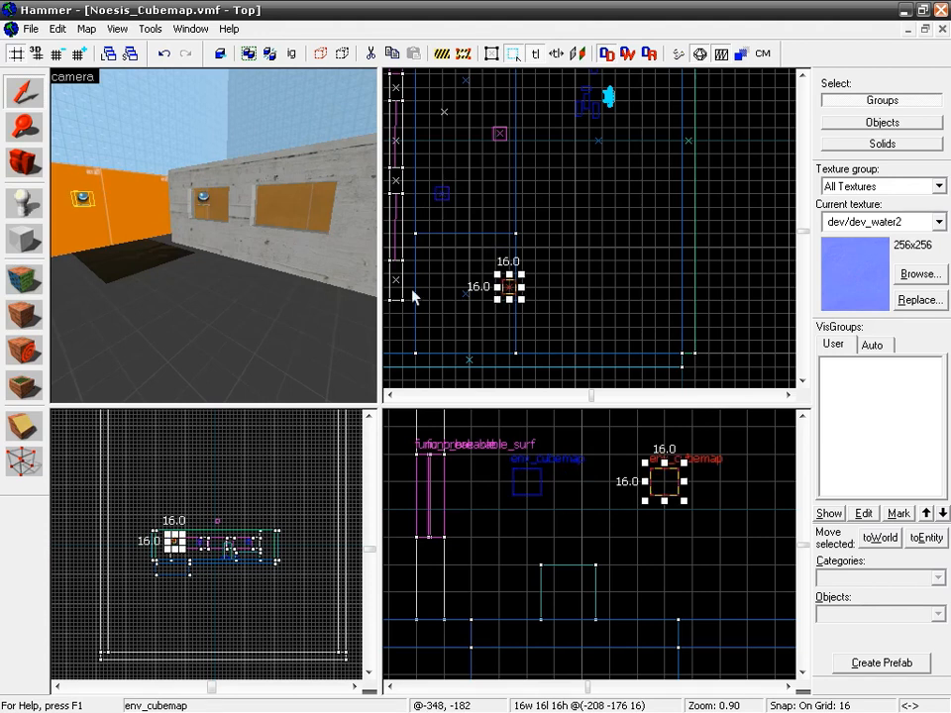
key(z)
key(s)
key(z)
Step: Copy the cubemap beside the metal block to the far side of the concrete wall, at about -416, 64
click(237, 224)
scroll(428, 269, down, 3)
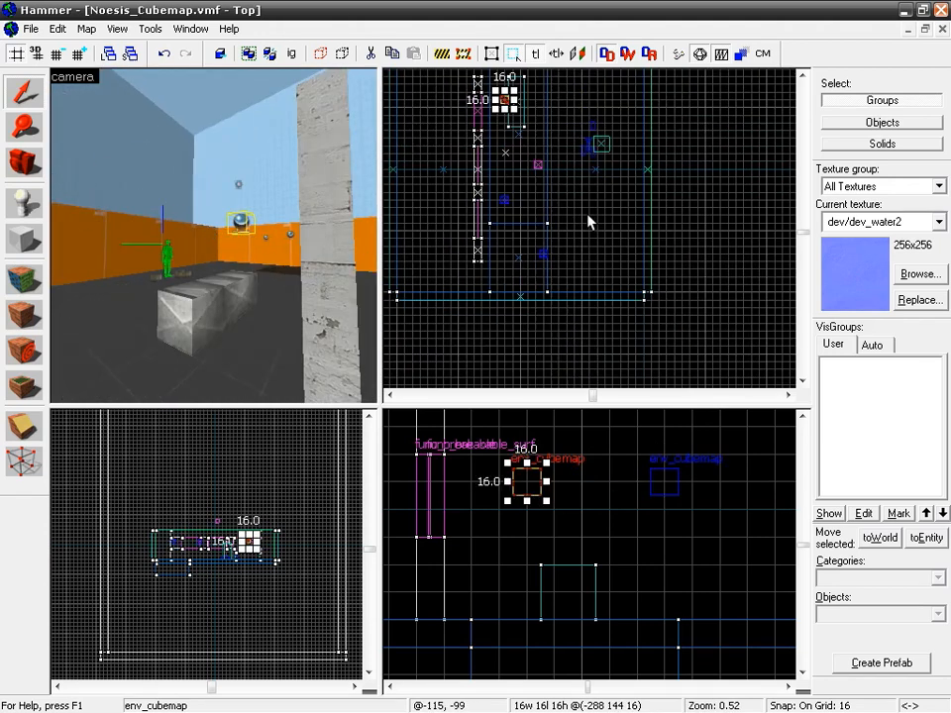
drag(505, 100, 538, 137)
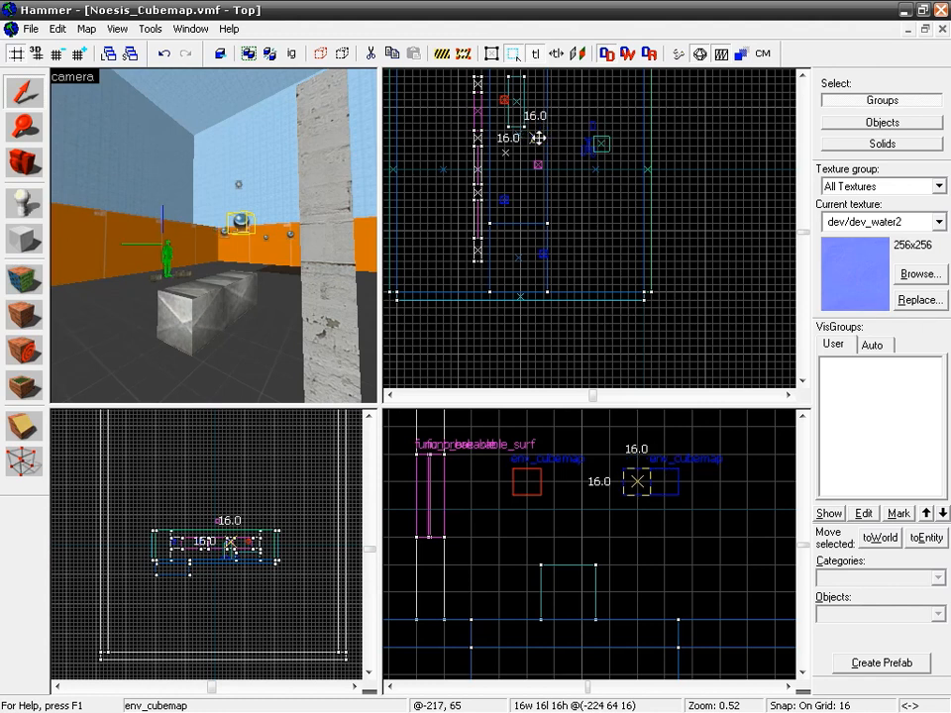
drag(536, 139, 445, 140)
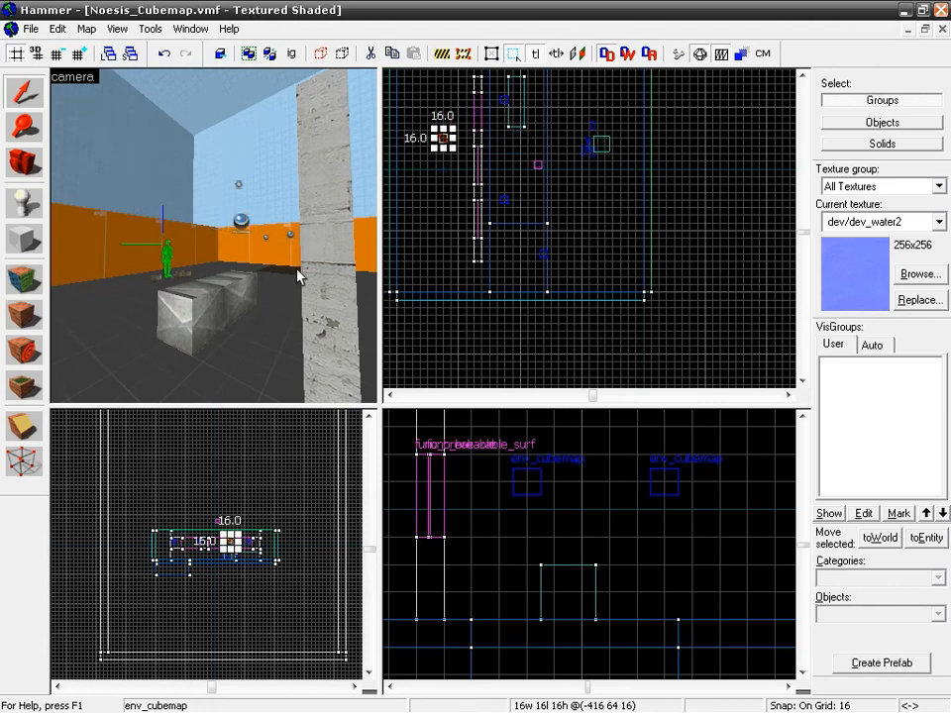
key(z)
key(w)
key(w)
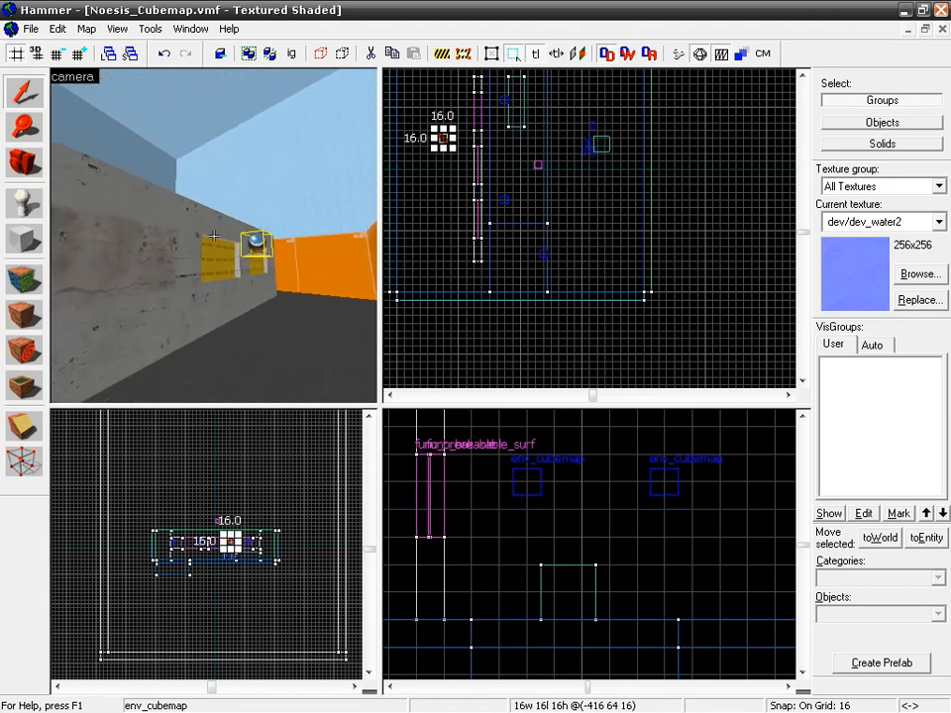
key(w)
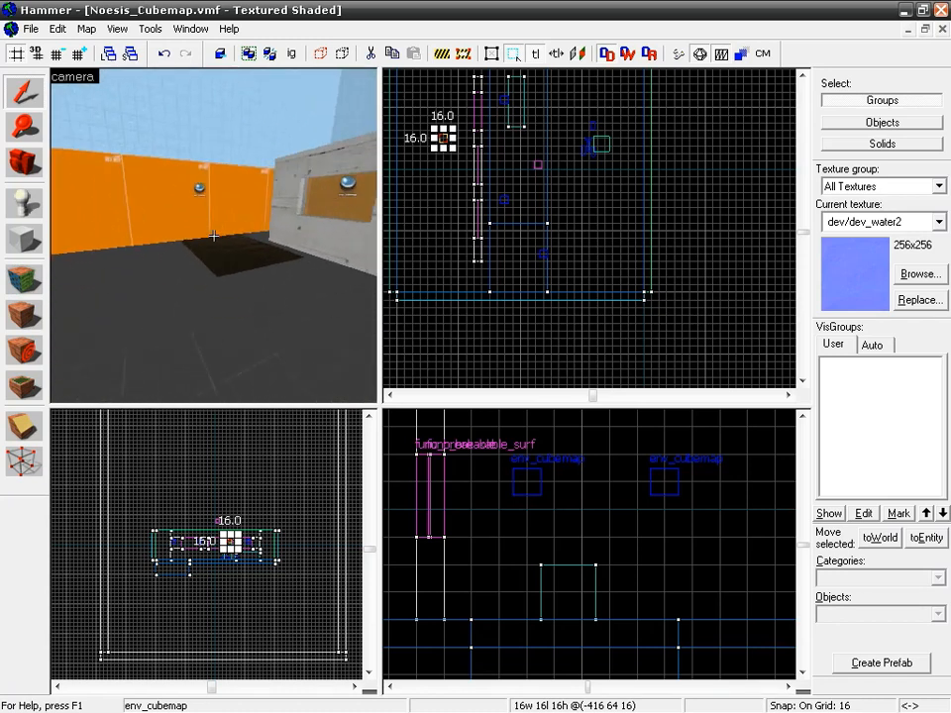
key(w)
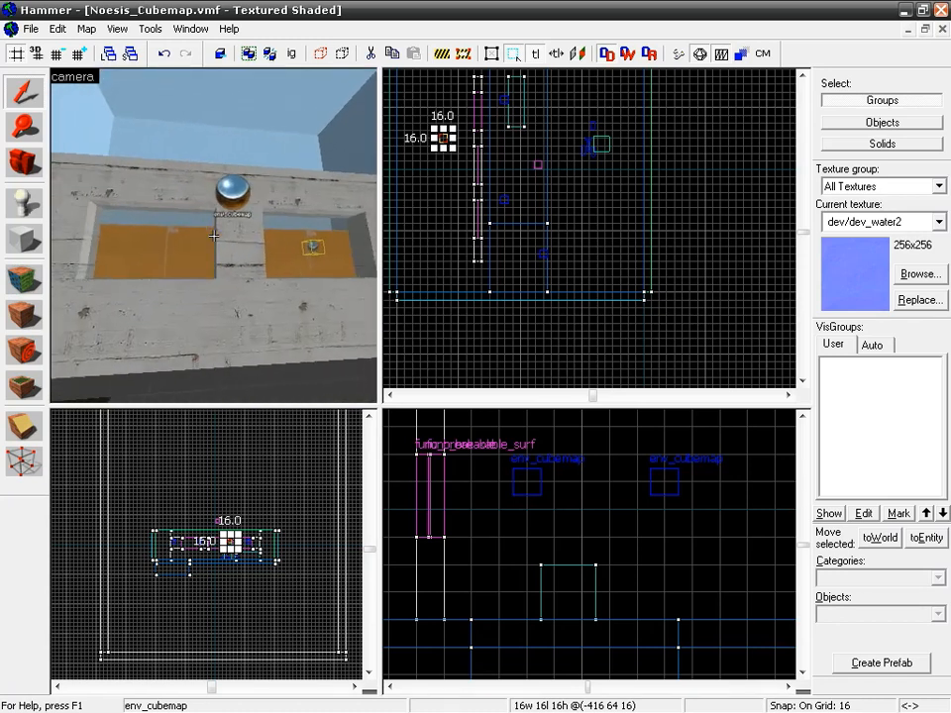
key(d)
key(z)
Step: Copy the cubemap behind the concrete wall to about -320, 16, just in front of the wall's middle window
scroll(441, 144, up, 1)
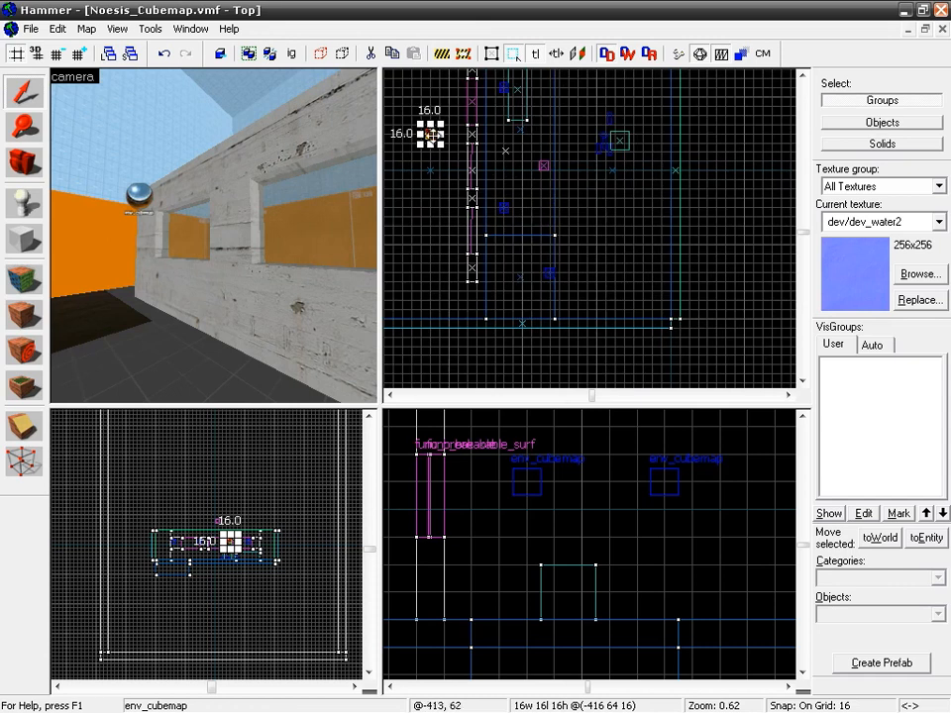
shift+drag(430, 133, 485, 161)
key(z)
key(s)
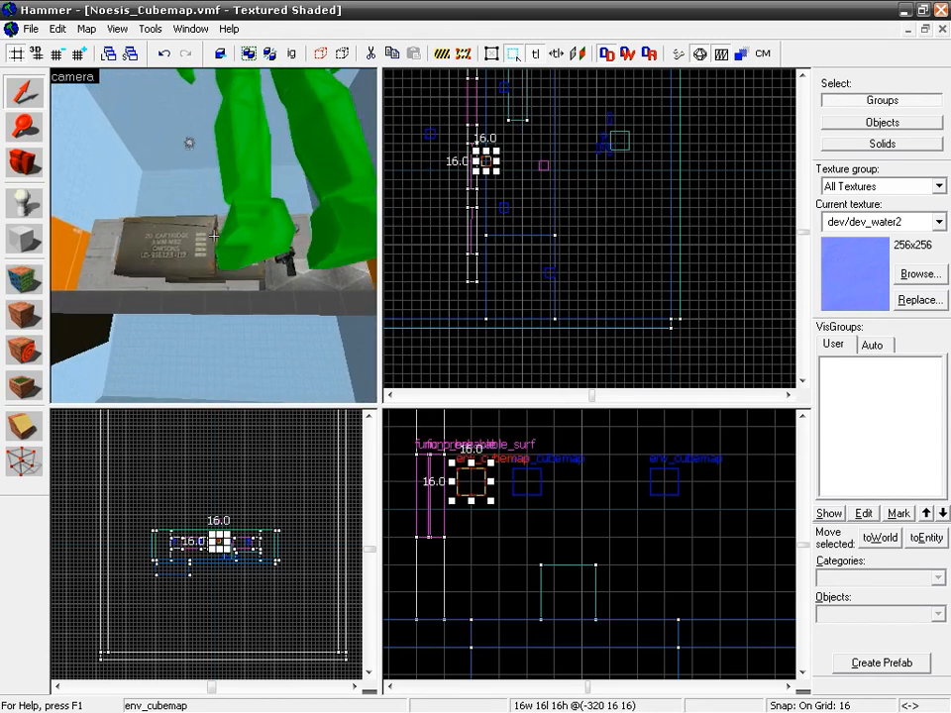
key(w)
key(s)
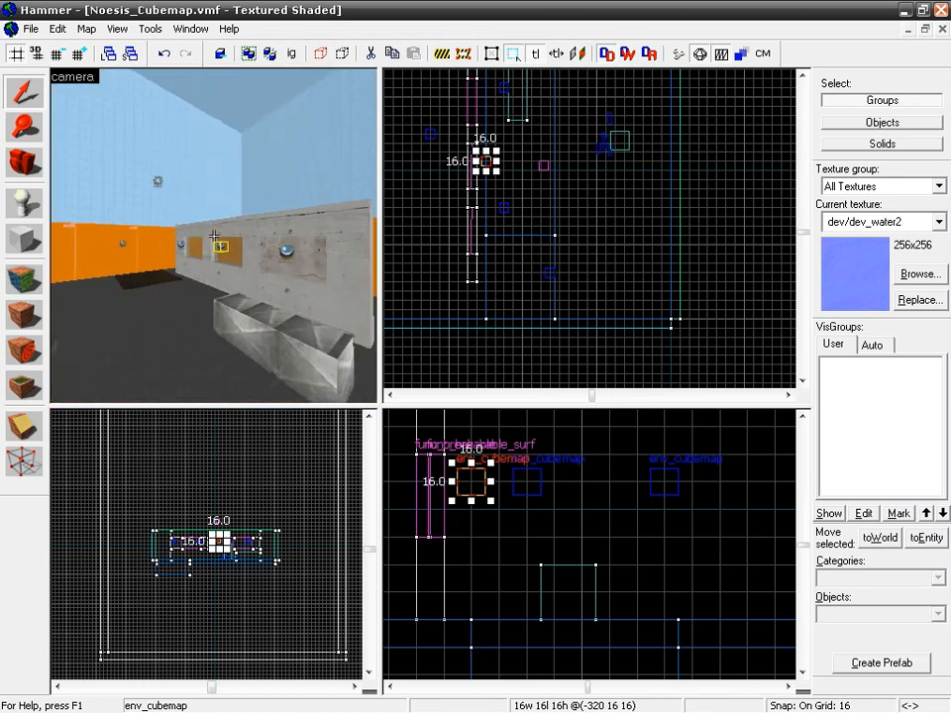
Step: Save the map, then compile it with normal BSP, VIS and RAD and run it in the game
key(w)
key(a)
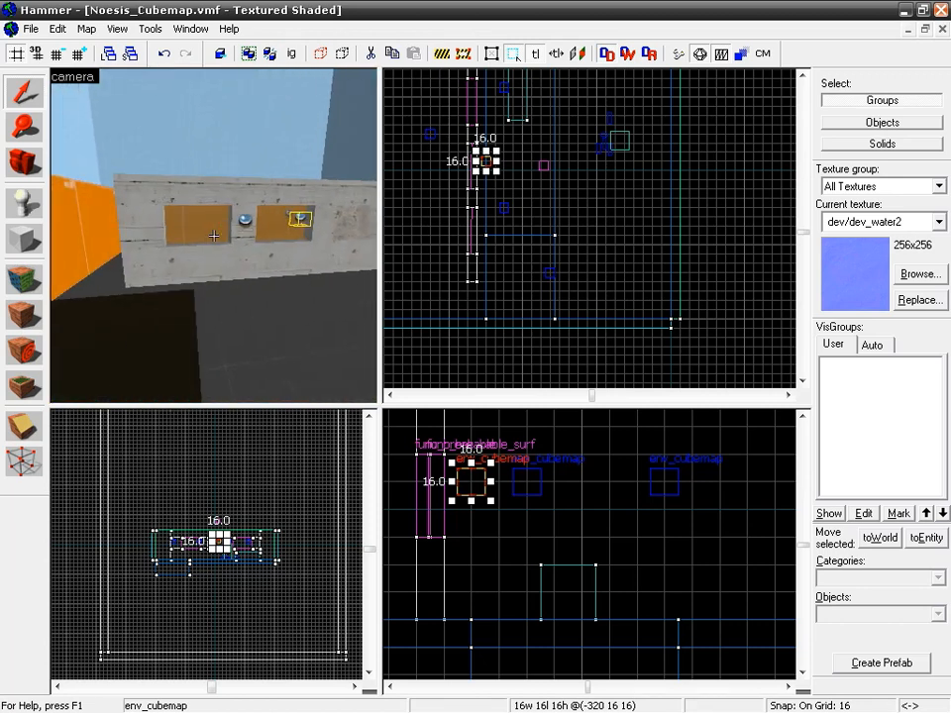
key(s)
key(z)
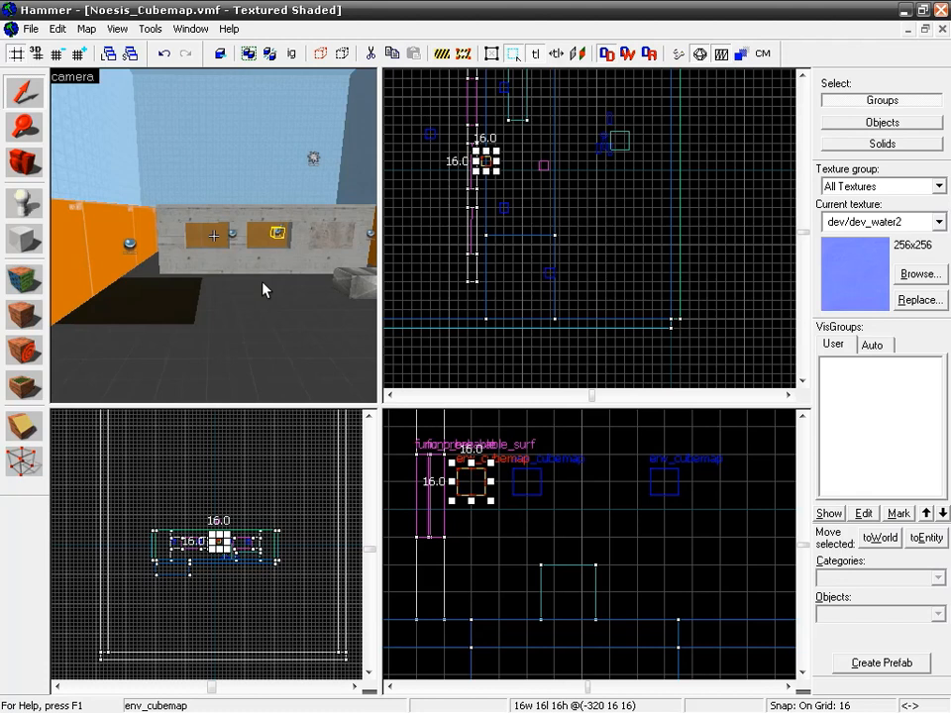
click(29, 29)
click(44, 93)
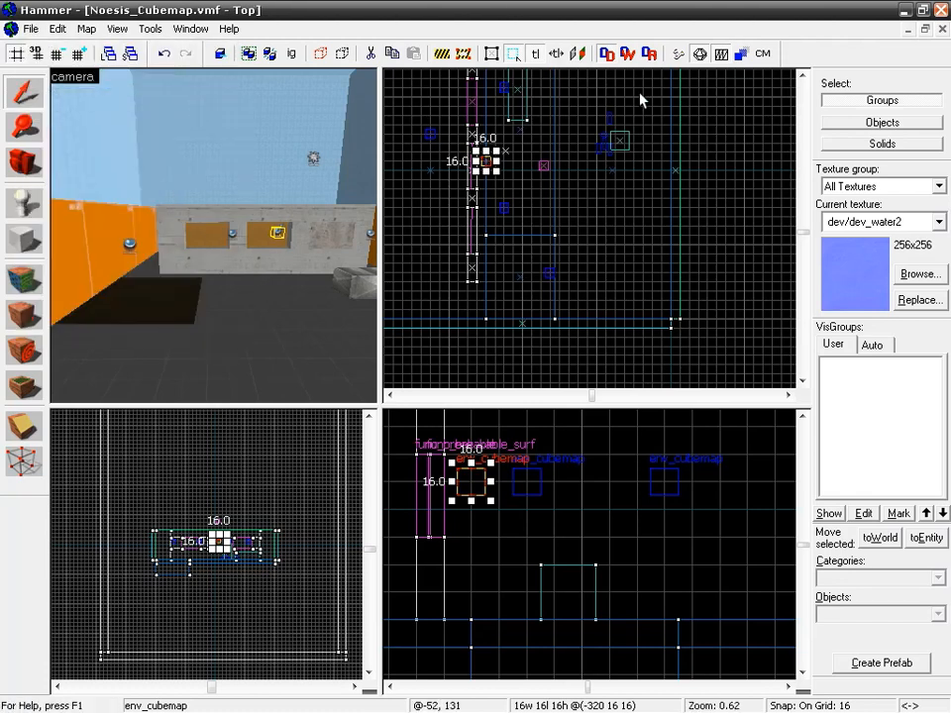
click(679, 54)
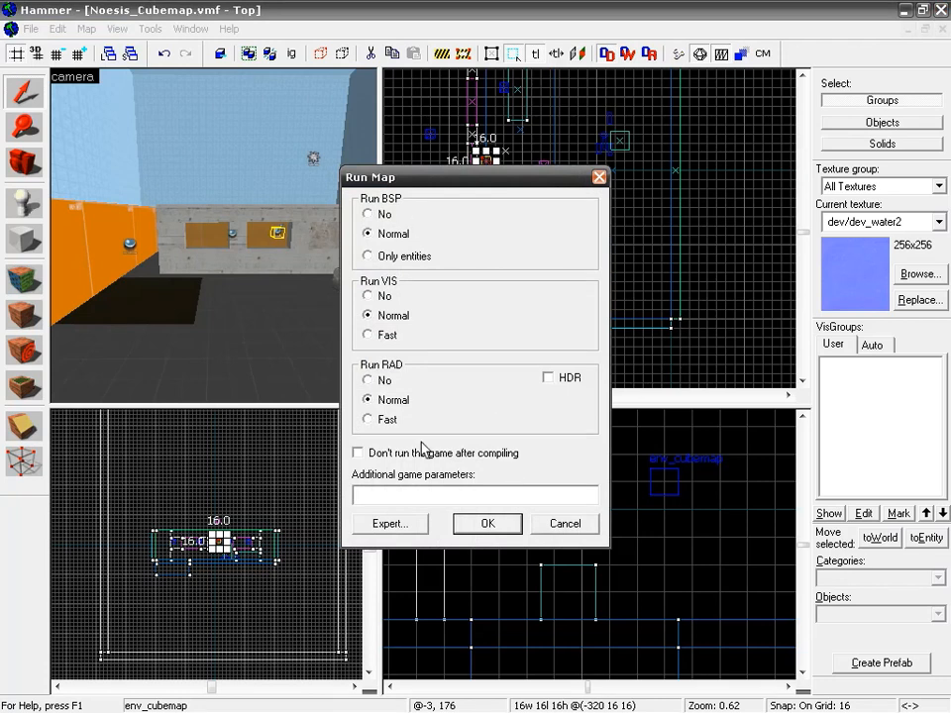
click(493, 525)
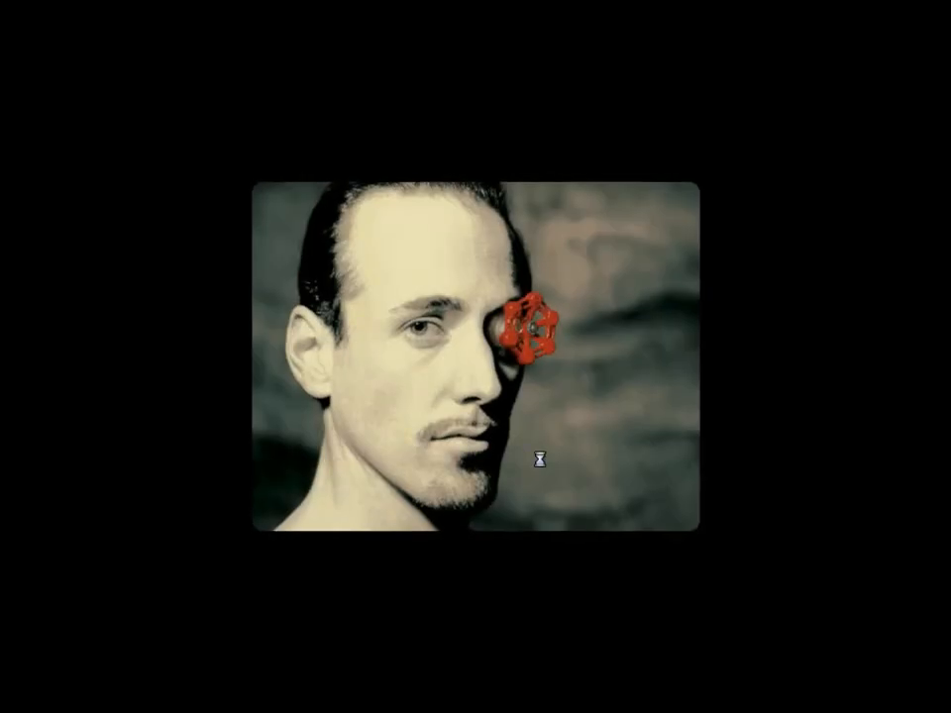
Step: Run buildcubemaps in the game's developer console and reload the map with the restart command
key(Escape)
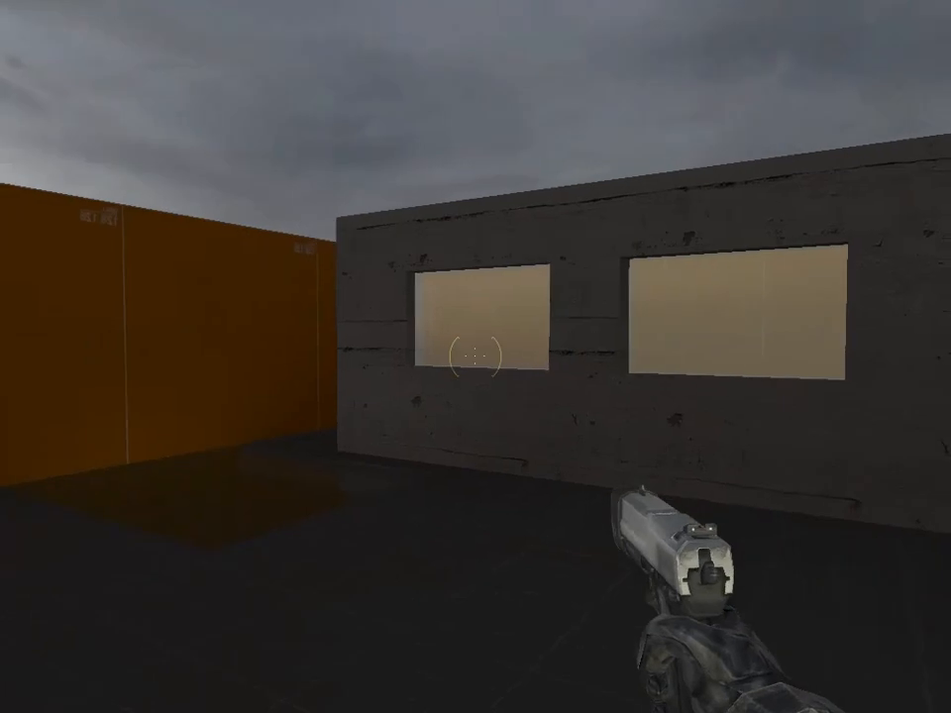
key(grave)
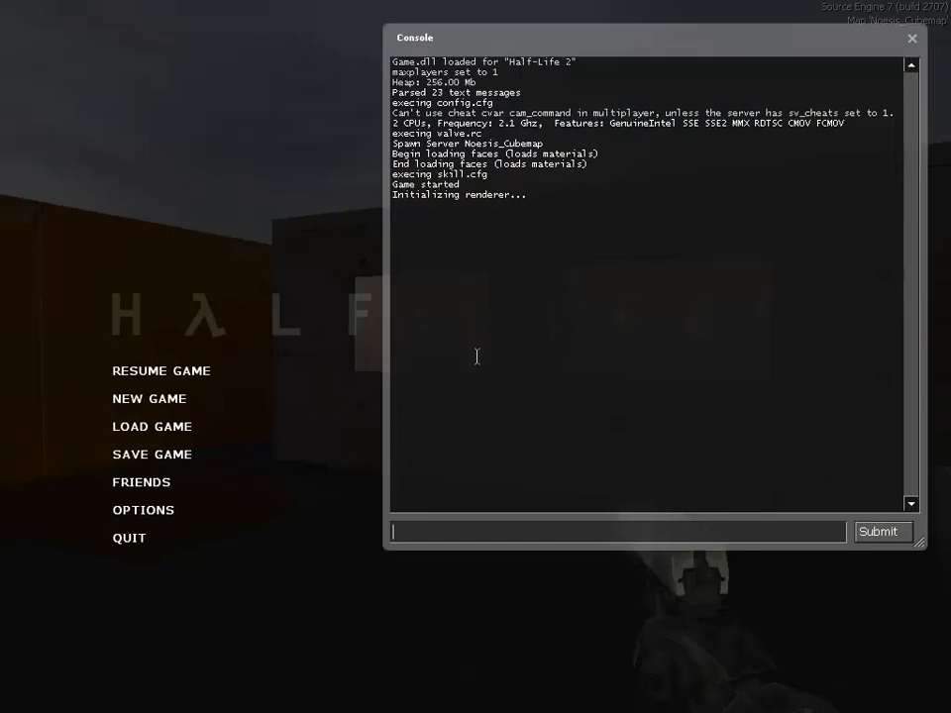
text(buildcubemaps)
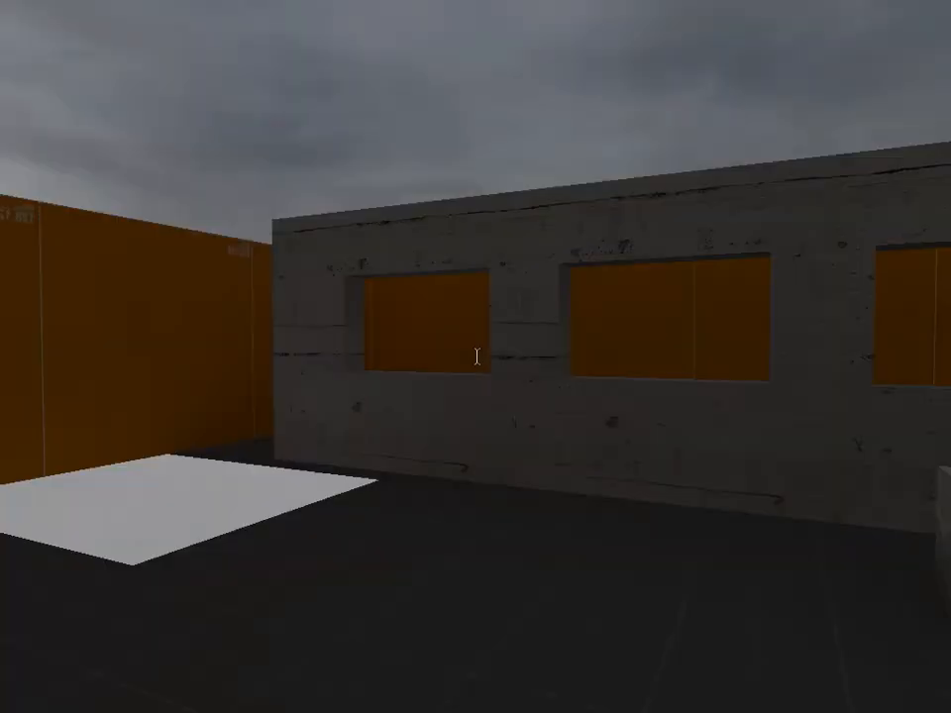
key(Return)
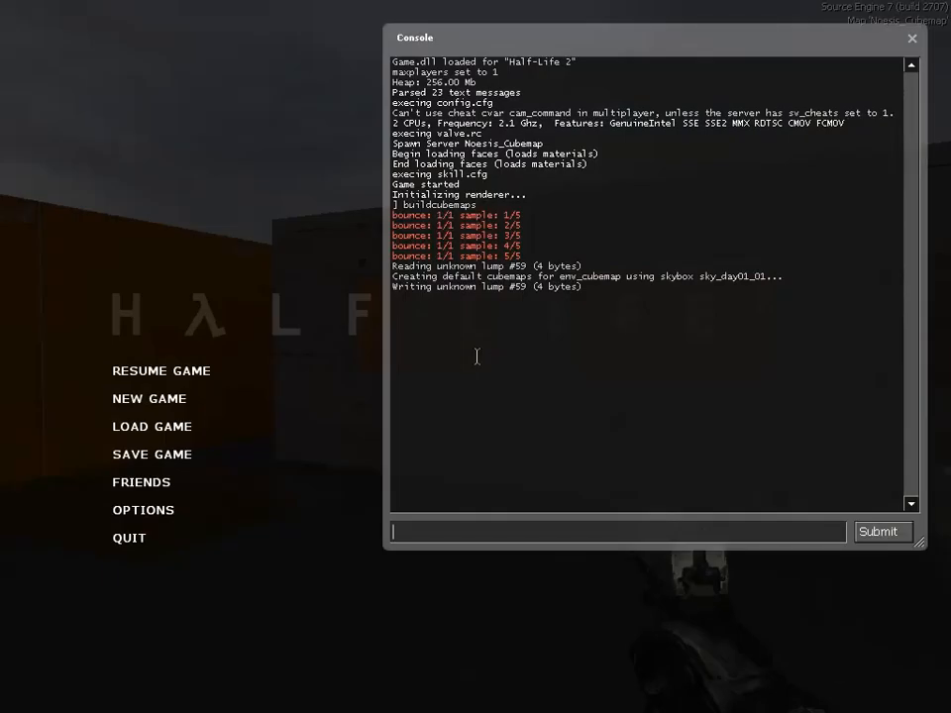
text(restart)
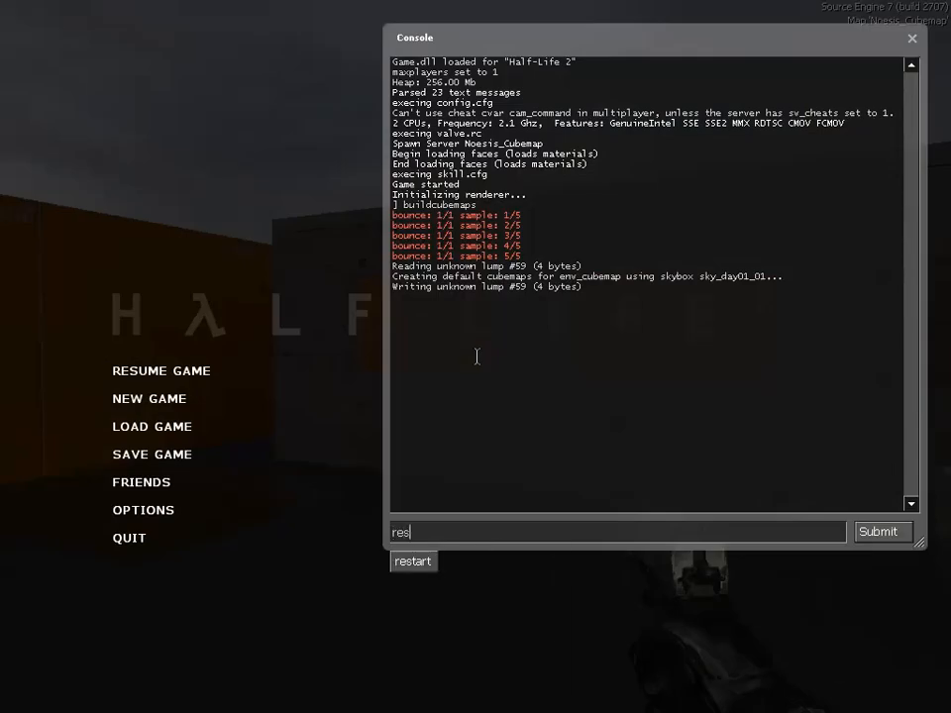
key(Return)
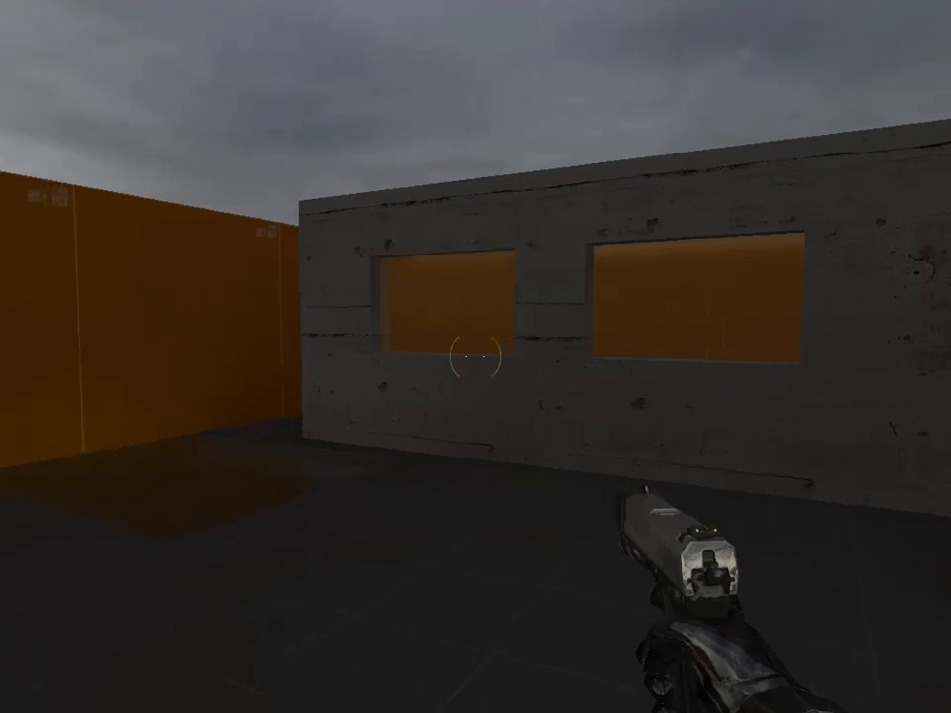
Step: Walk around the room in-game and examine the reflections on the water, the metal block and the window glass
key(w)
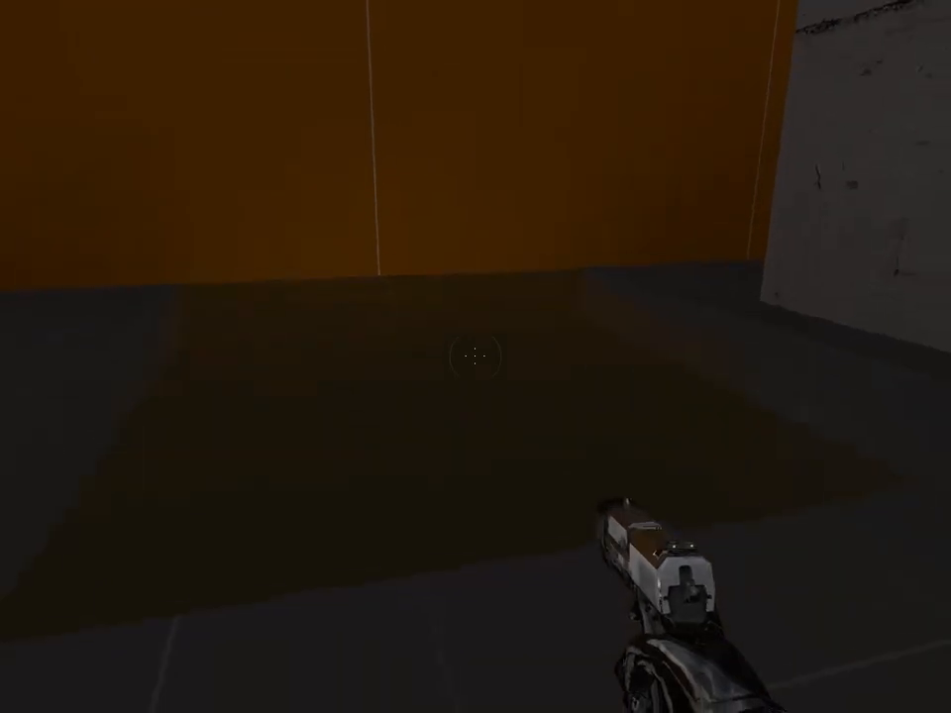
key(a)
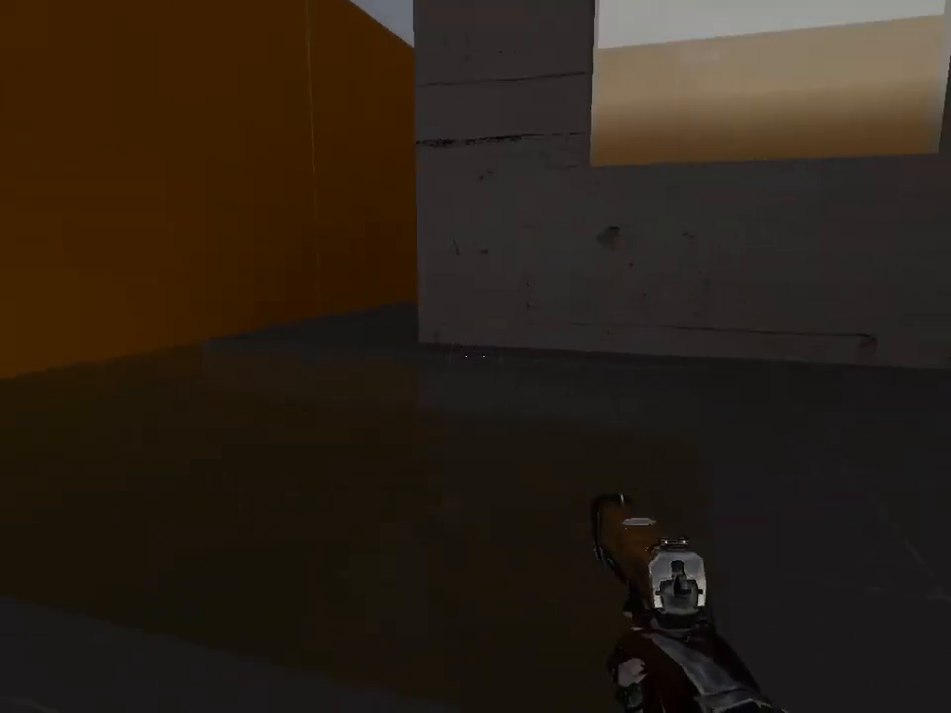
key(w)
key(Escape)
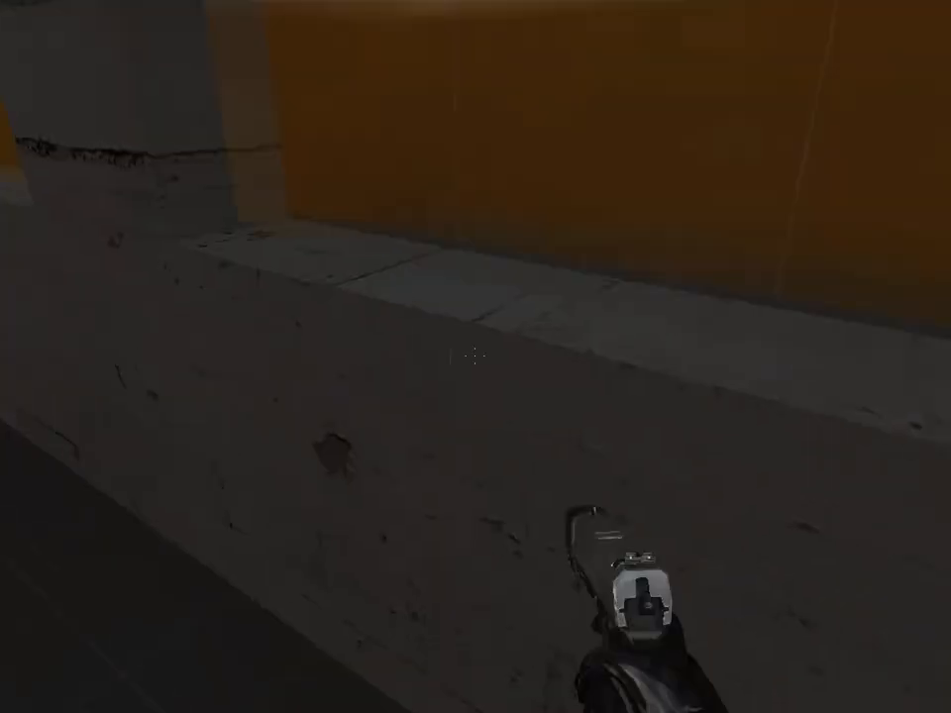
key(w)
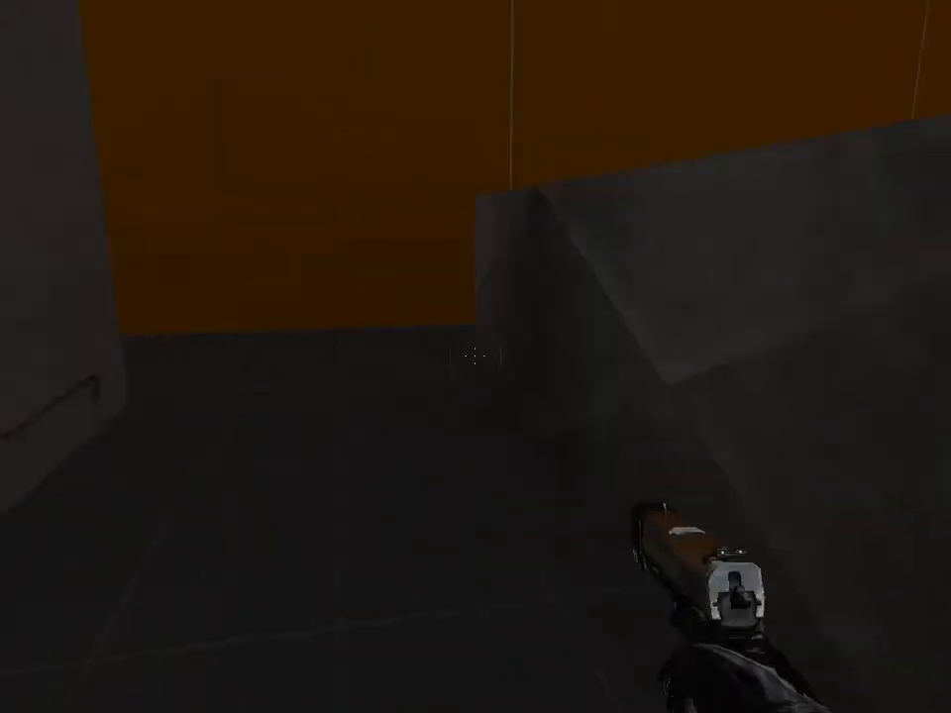
key(s)
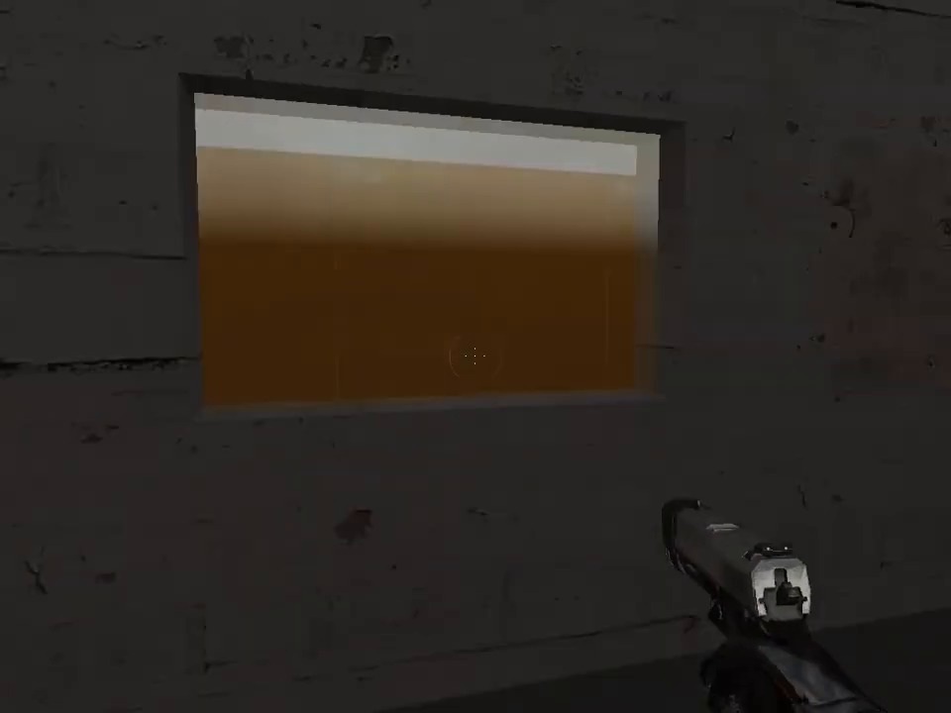
key(w)
key(s)
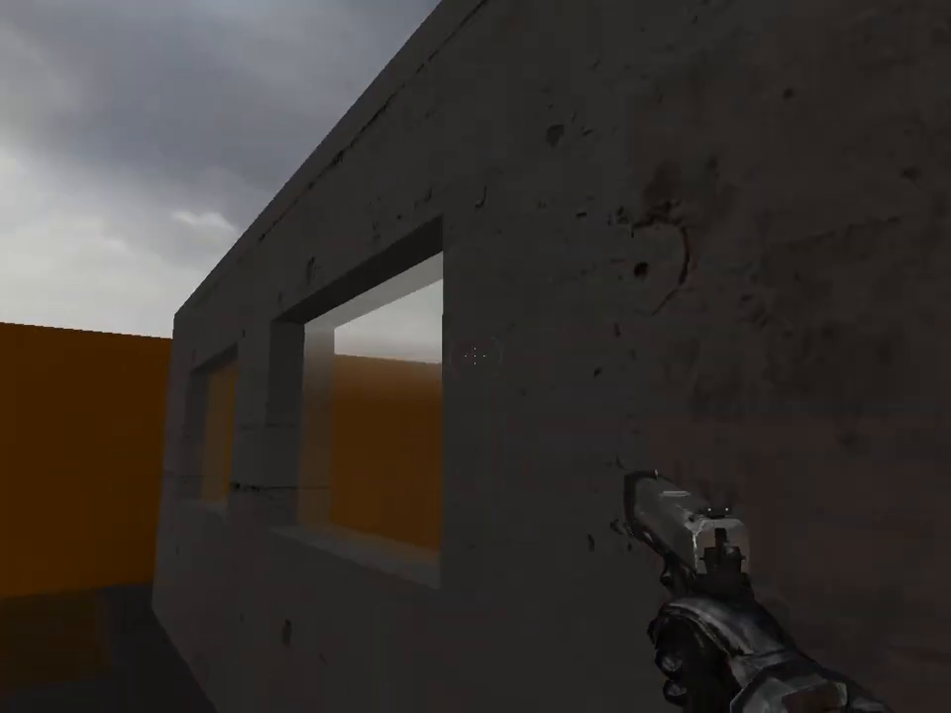
Step: Examine the concrete wall's window glass from different angles and the water pit's surface up close
key(w)
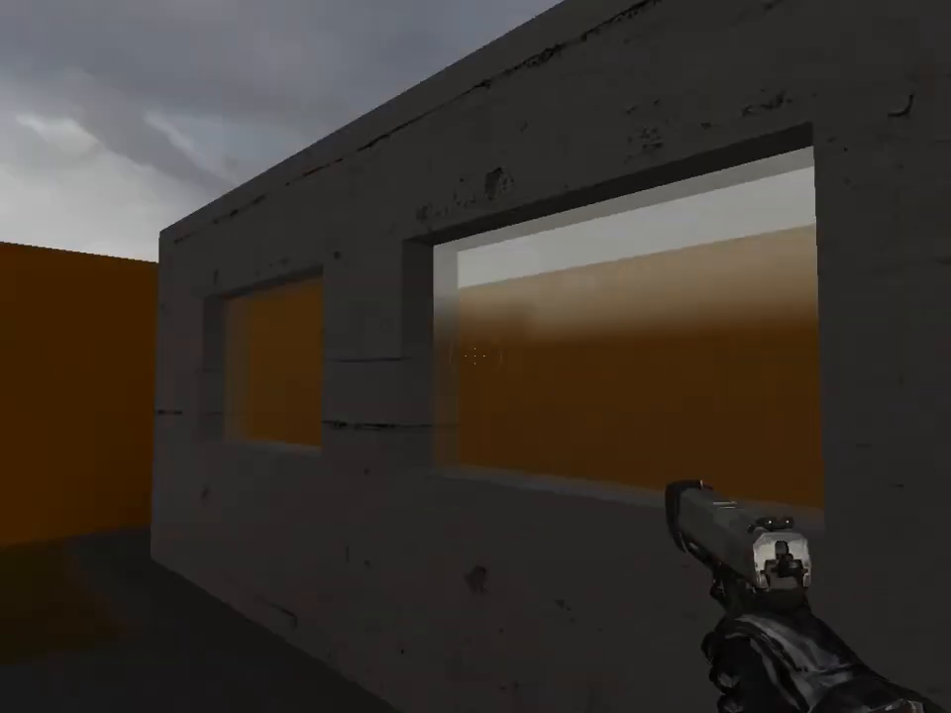
key(w)
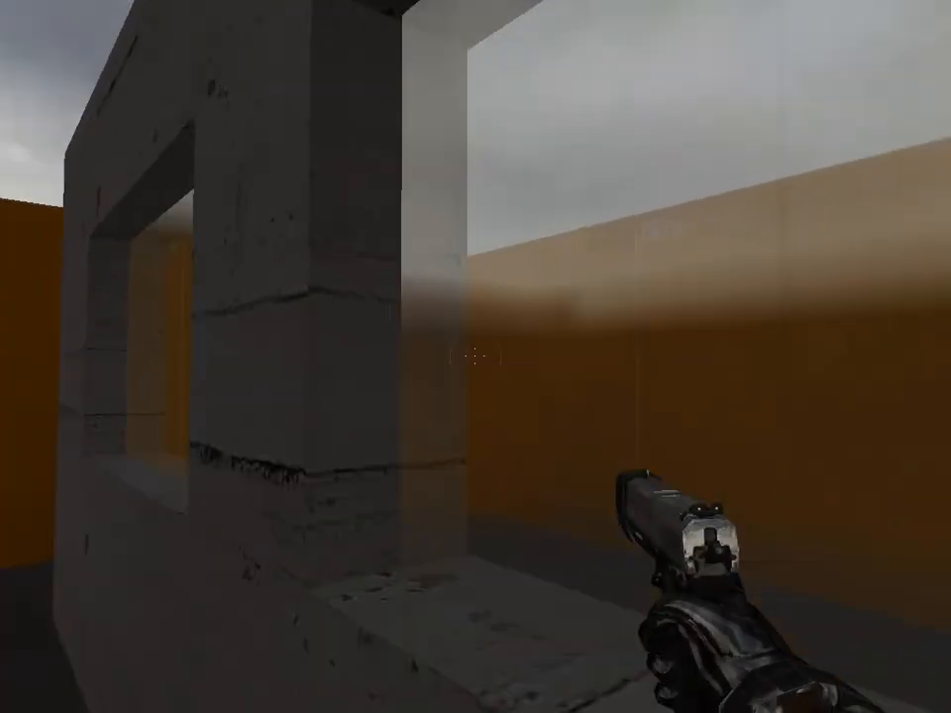
key(d)
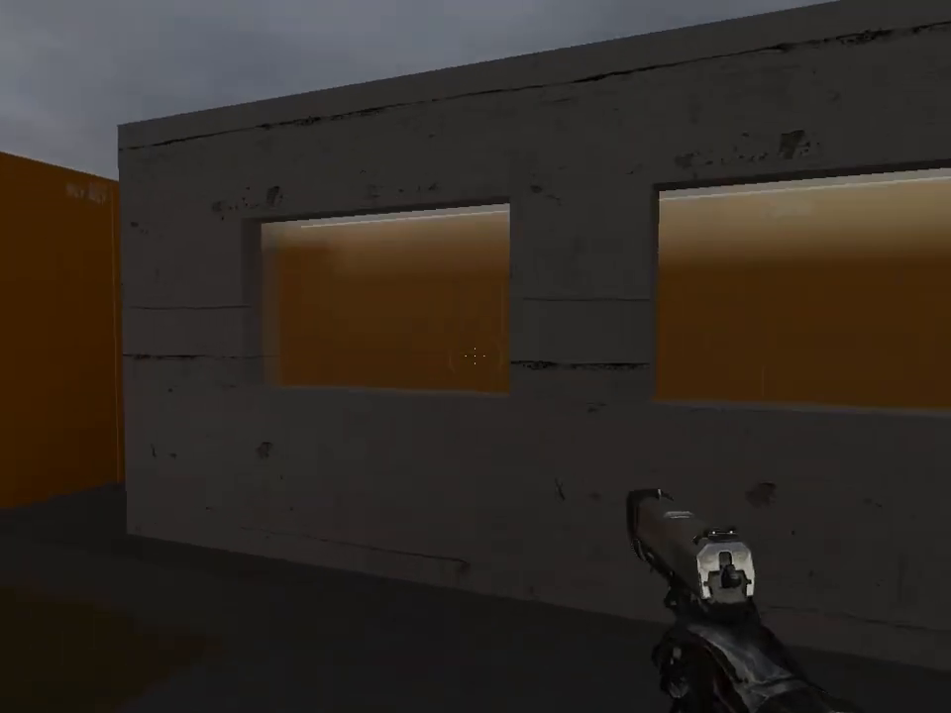
key(w)
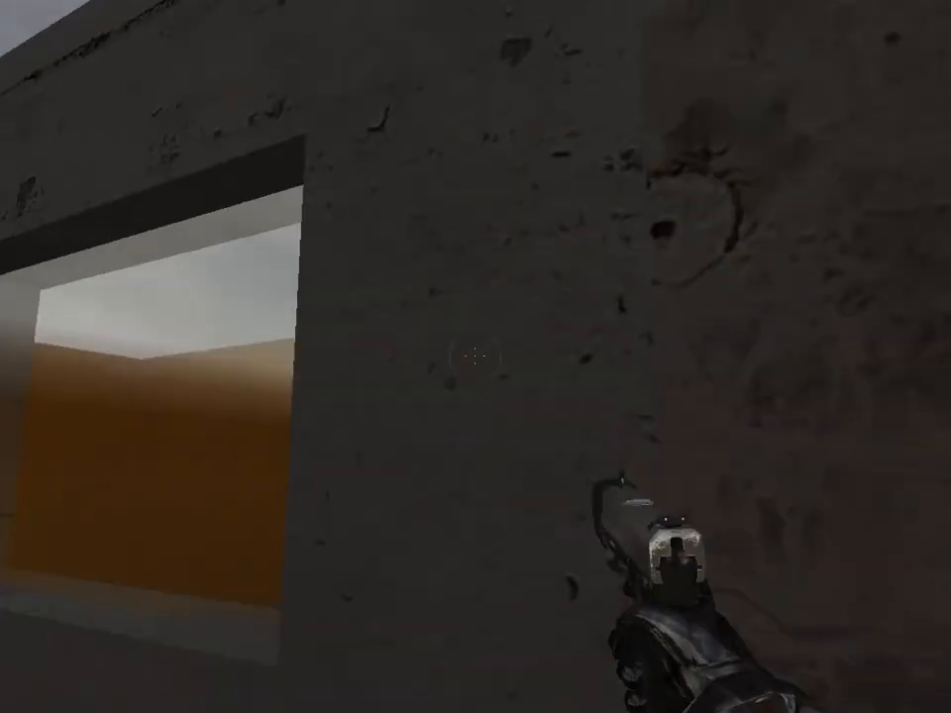
key(w)
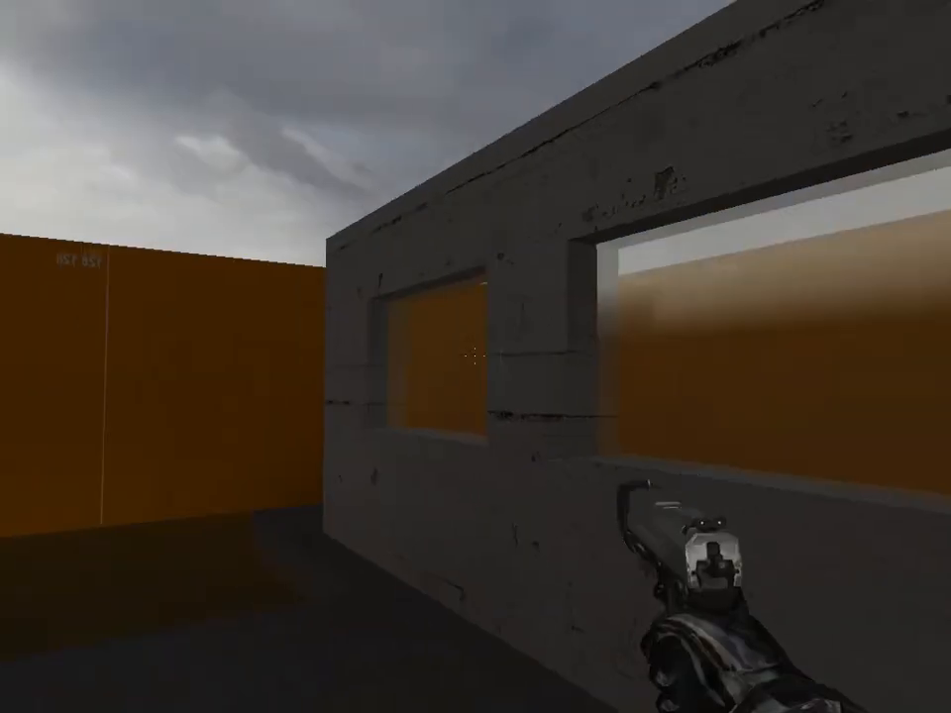
key(w)
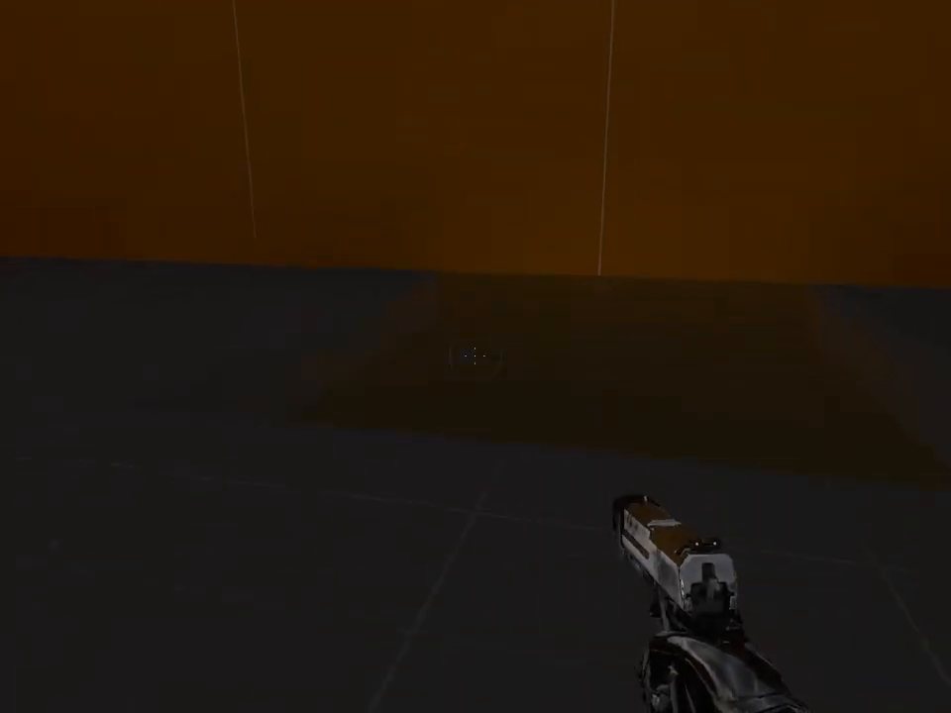
key(d)
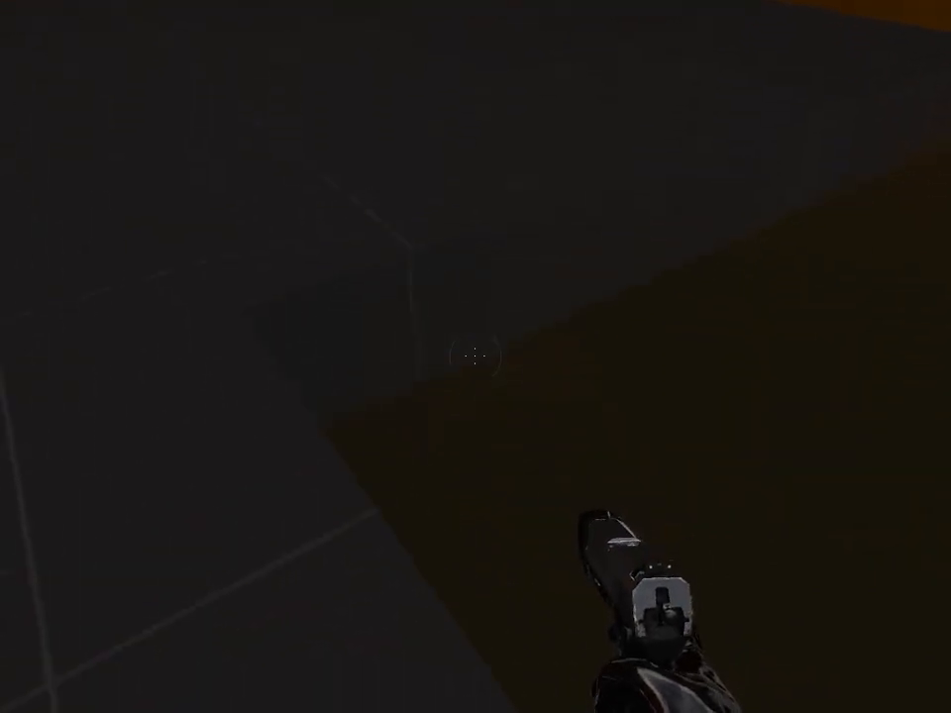
key(s)
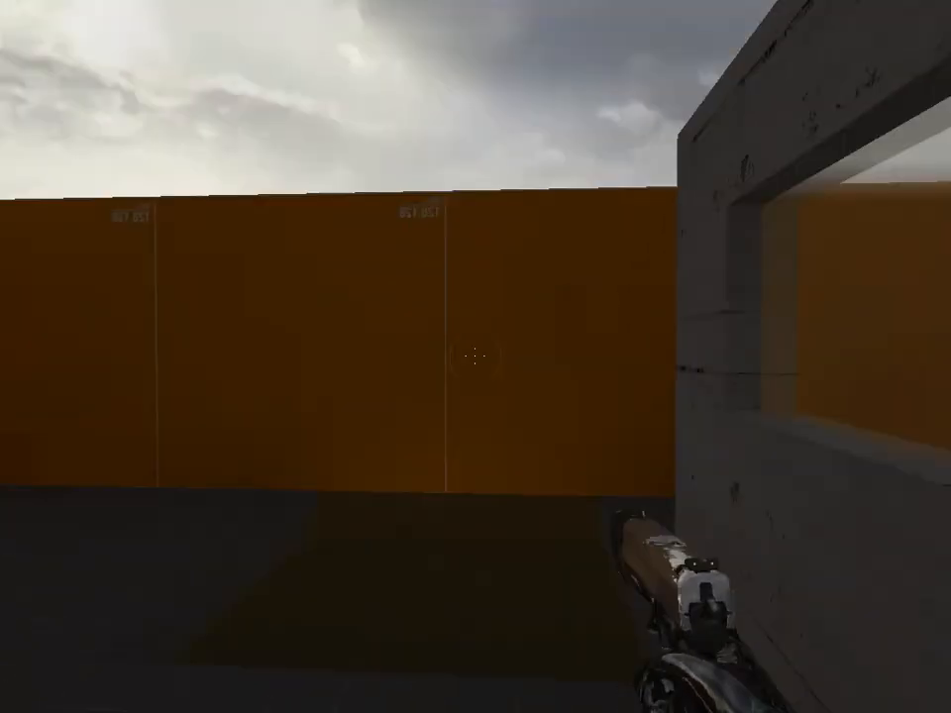
key(s)
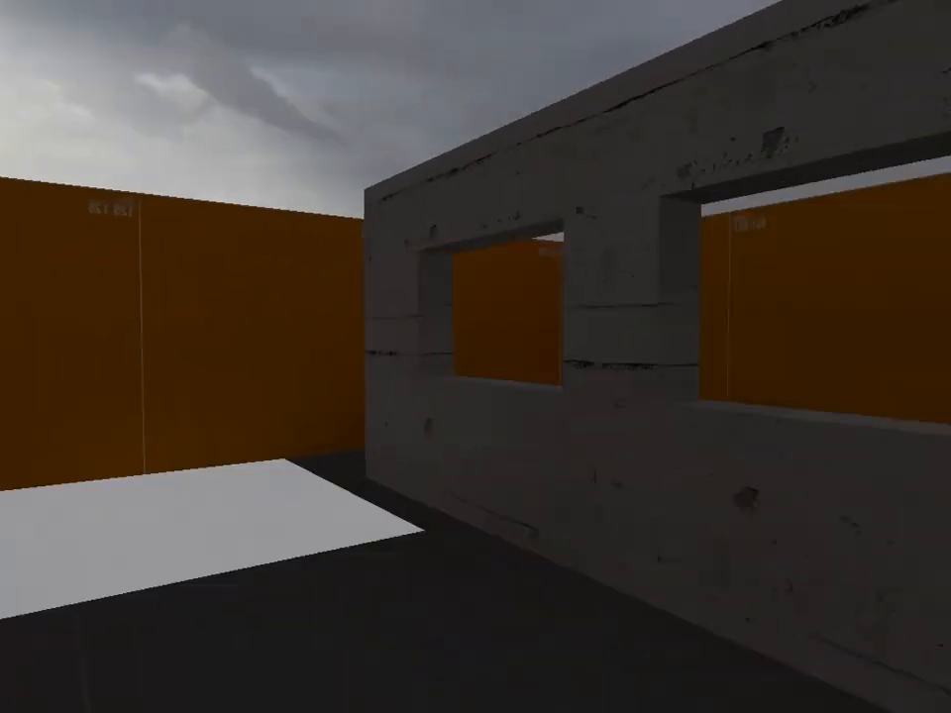
Step: Fire test shots in the room and compare the wall's two windows and the water from farther back
key(s)
click(475, 356)
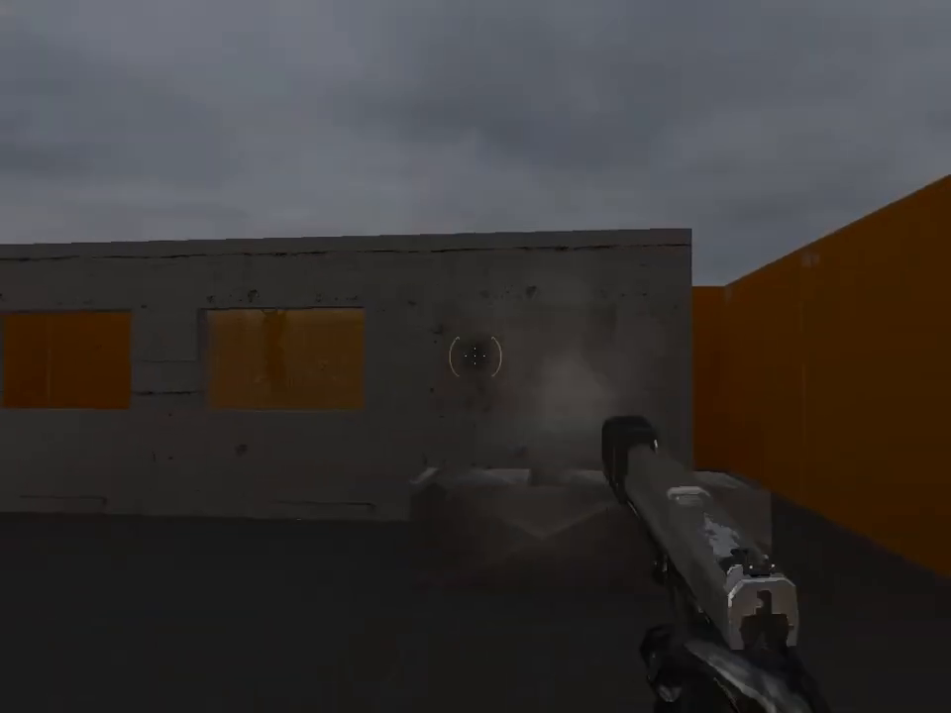
key(s)
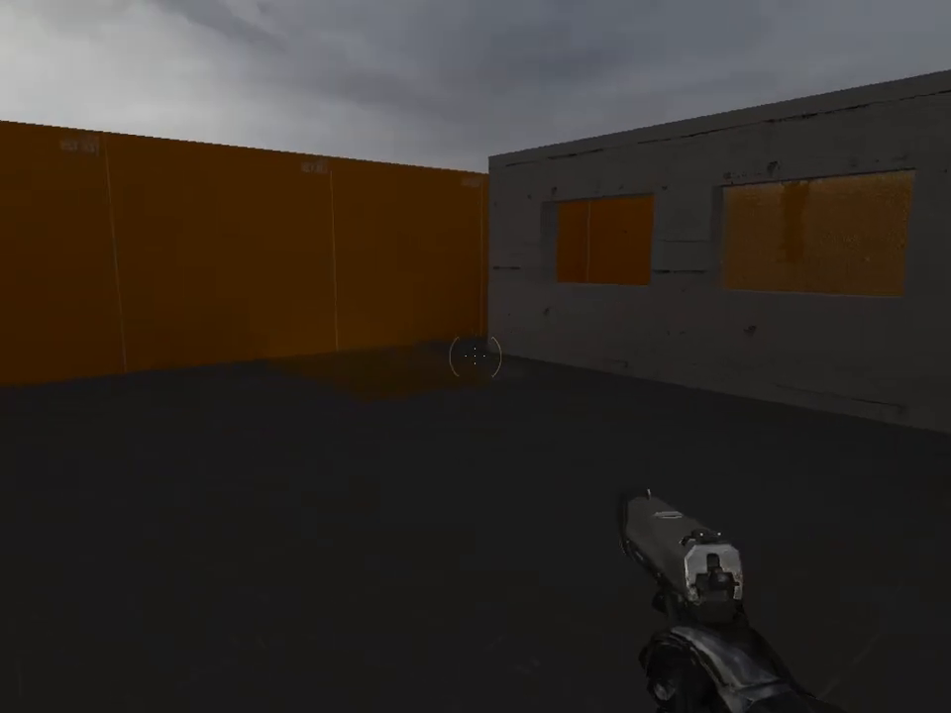
click(475, 356)
key(w)
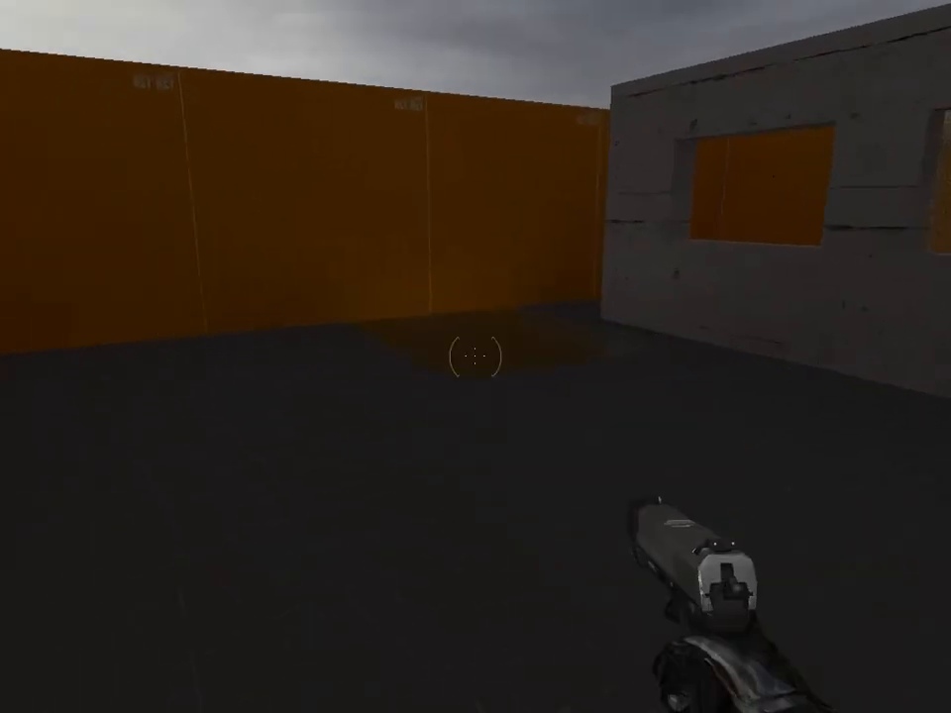
click(476, 356)
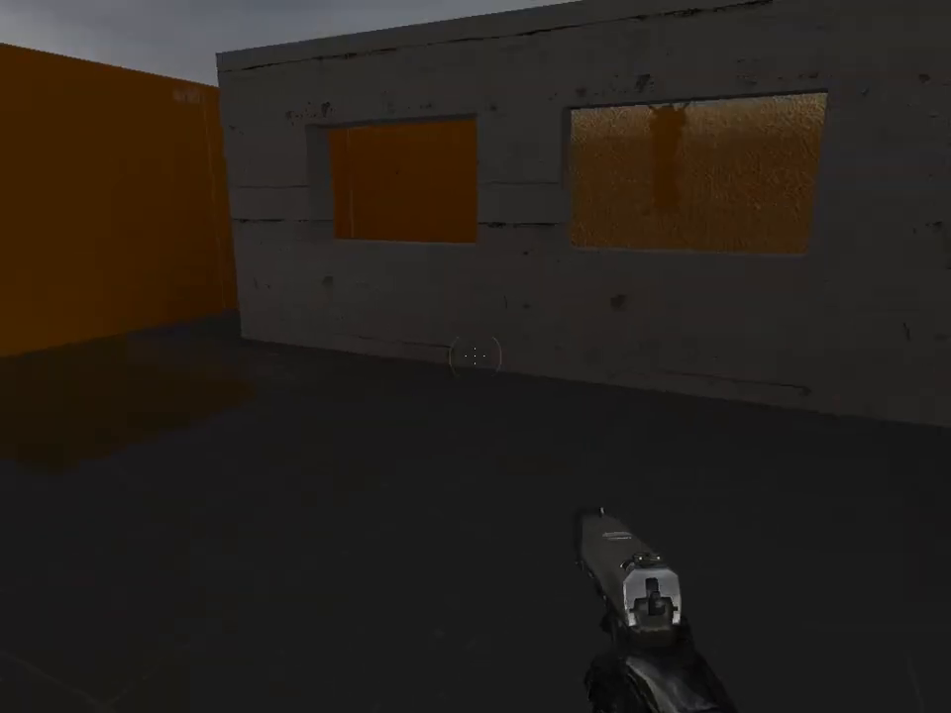
Step: Exit the game through the developer console
key(grave)
text(ex)
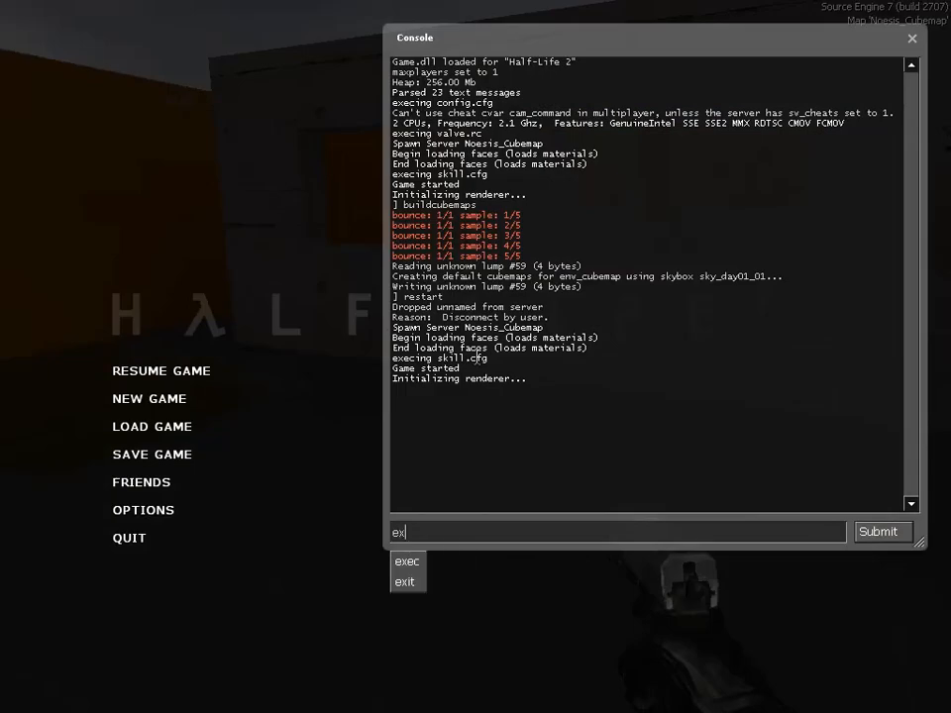